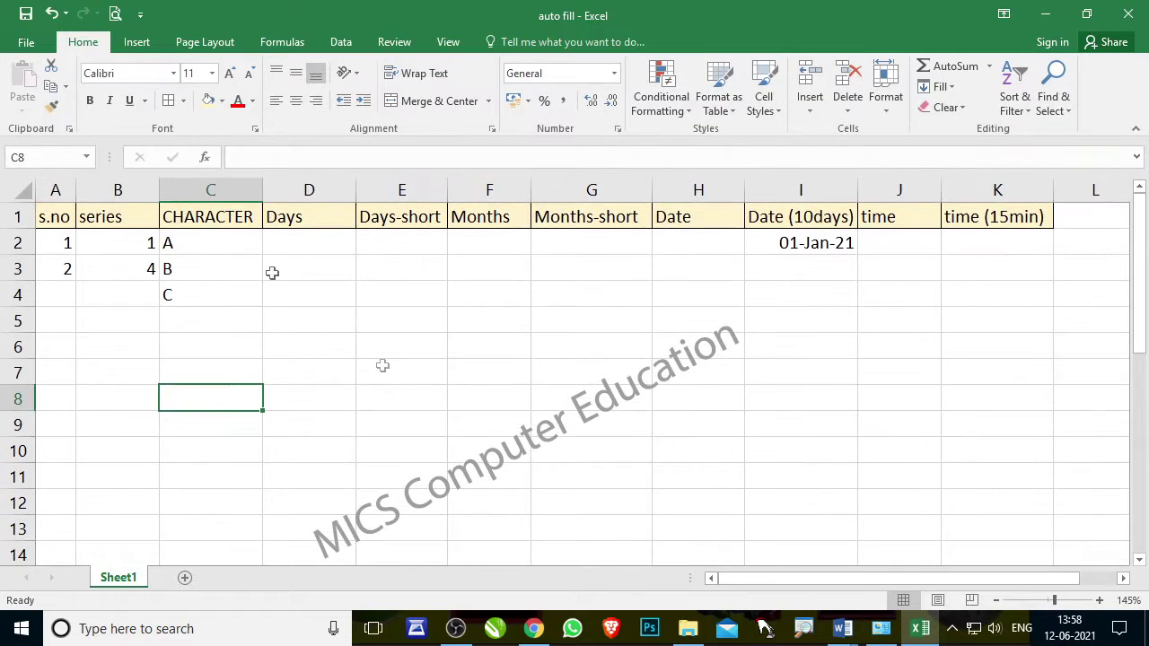
# Collapse the ribbon to show only its tab names, then select empty cell E8
pyautogui.doubleClick(84, 43)
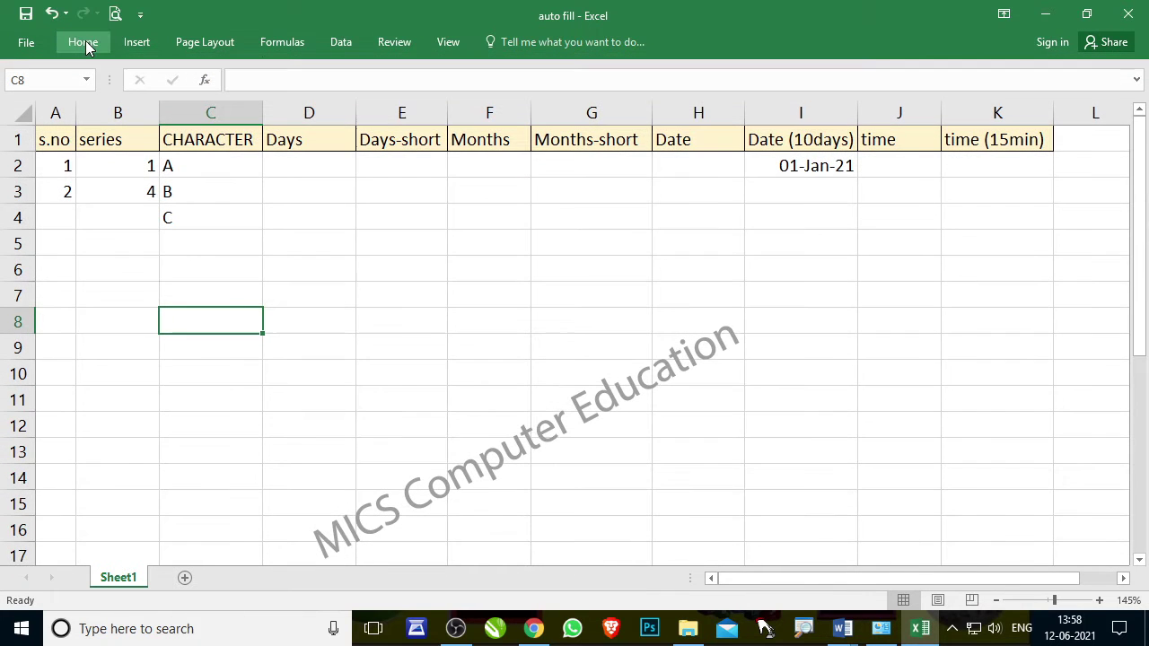
pyautogui.click(411, 318)
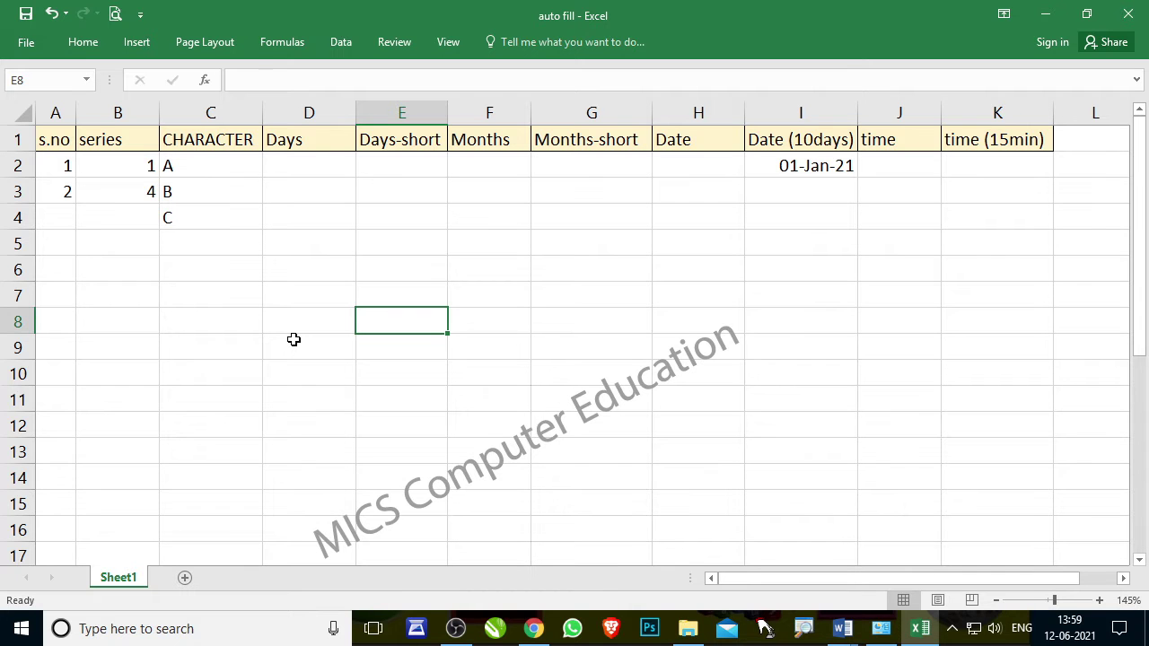
pyautogui.click(198, 345)
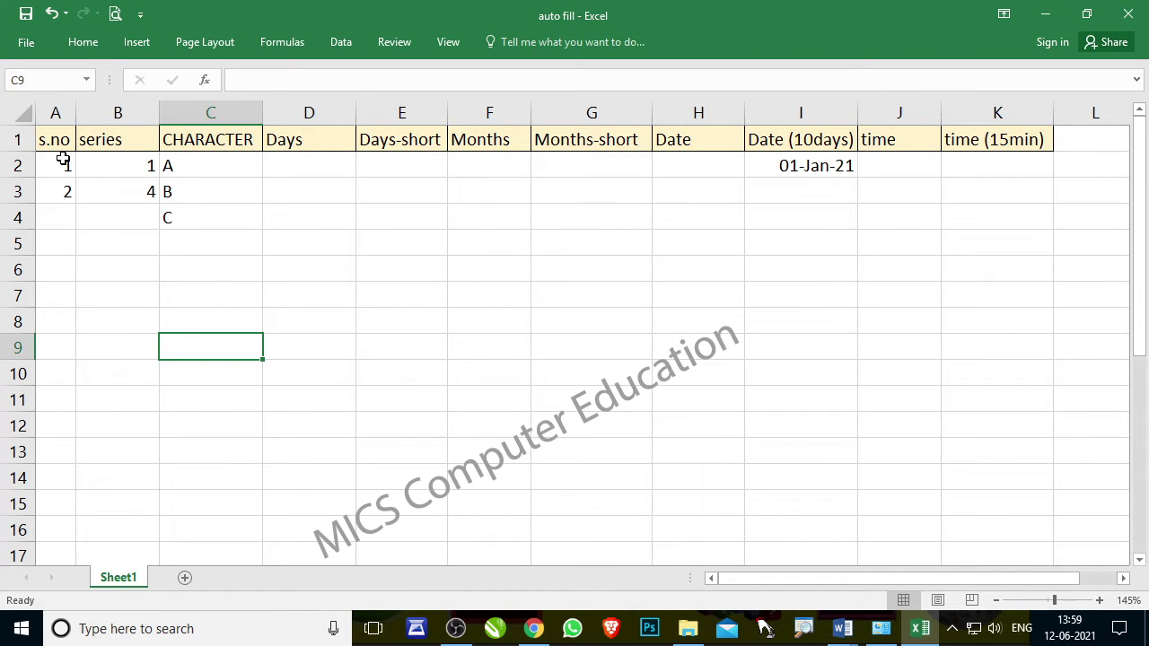
pyautogui.scroll(-3, 170, 324)
pyautogui.scroll(-1, 171, 324)
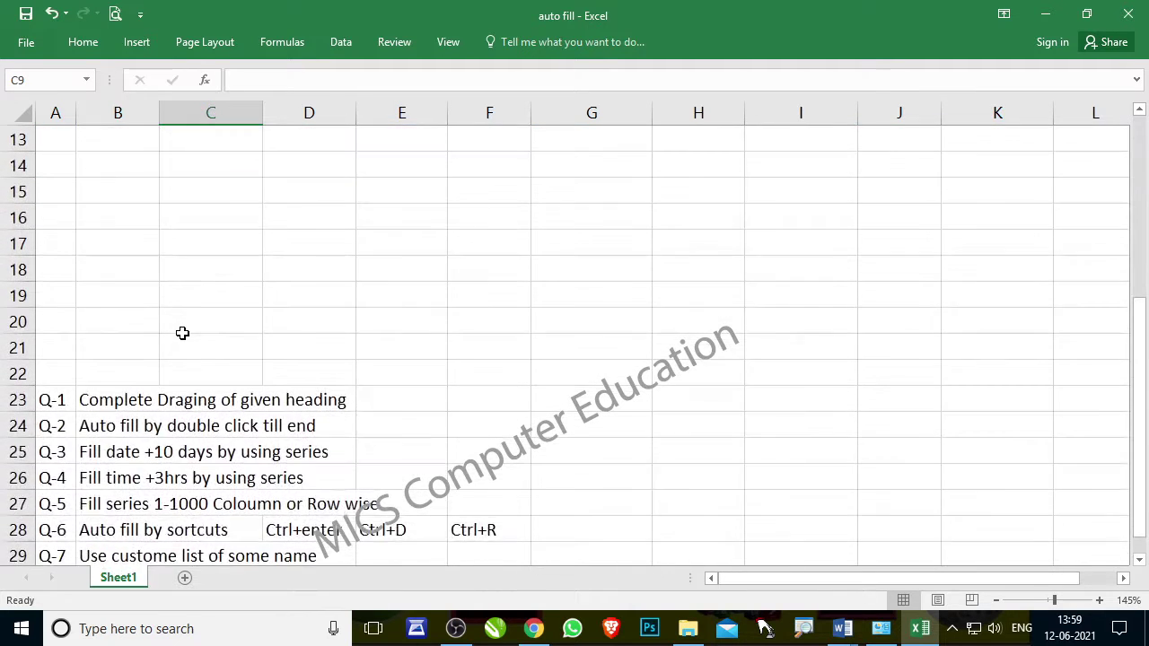
pyautogui.scroll(-2, 172, 332)
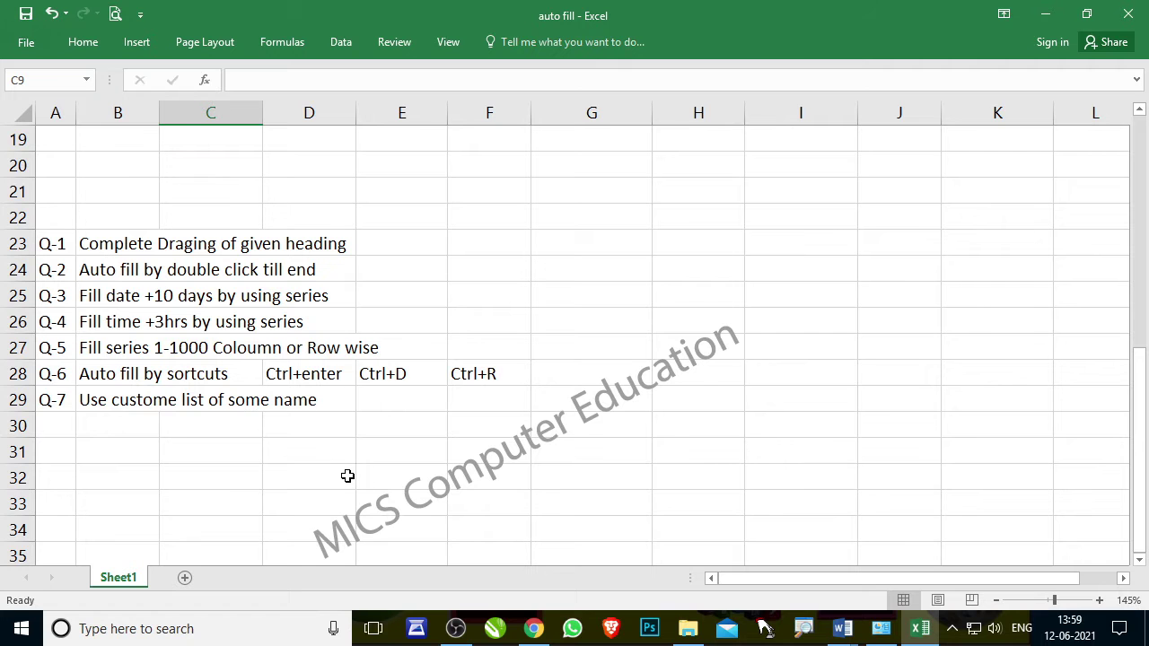
pyautogui.scroll(3, 347, 476)
pyautogui.scroll(2, 347, 476)
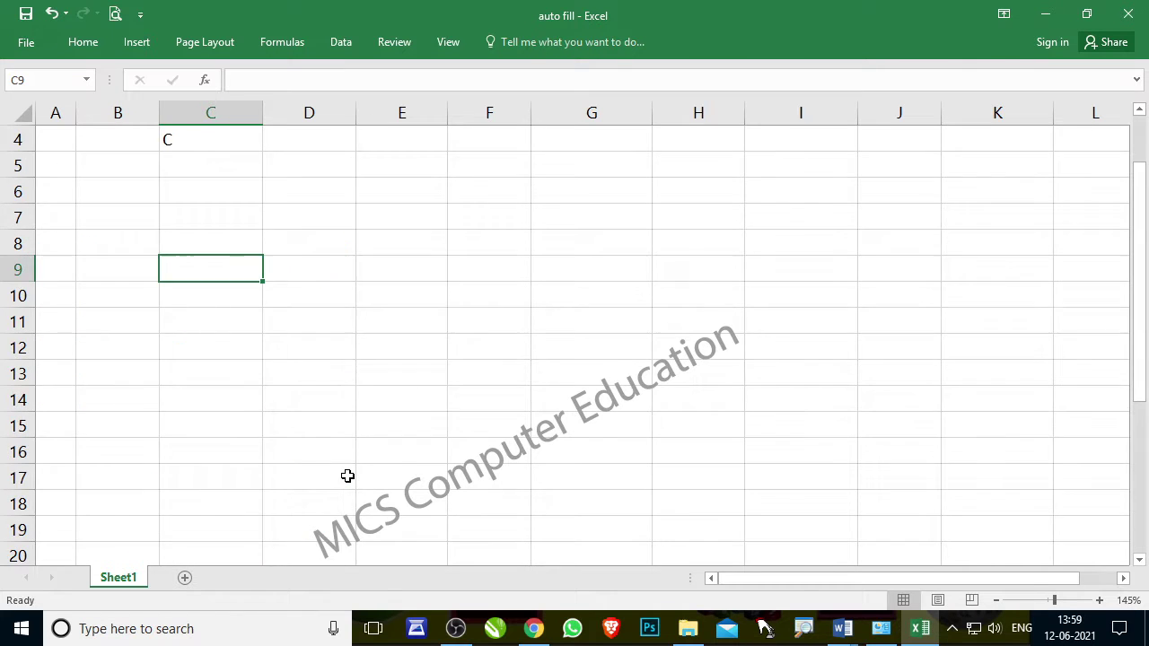
pyautogui.scroll(1, 347, 475)
pyautogui.click(400, 399)
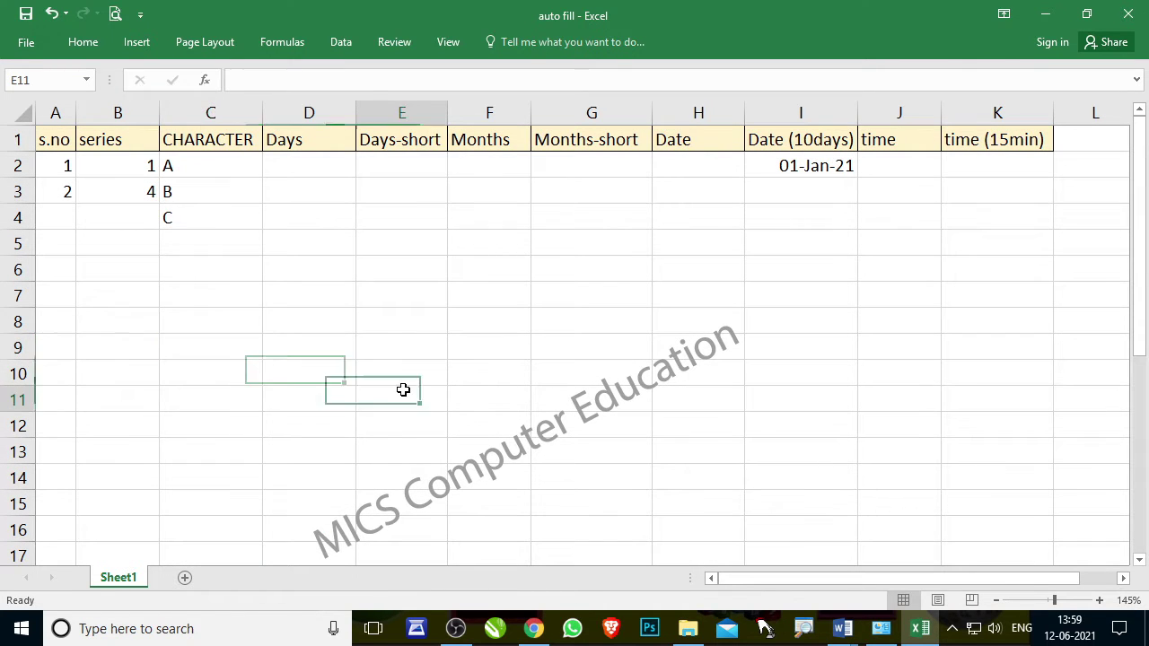
pyautogui.scroll(-2, 76, 228)
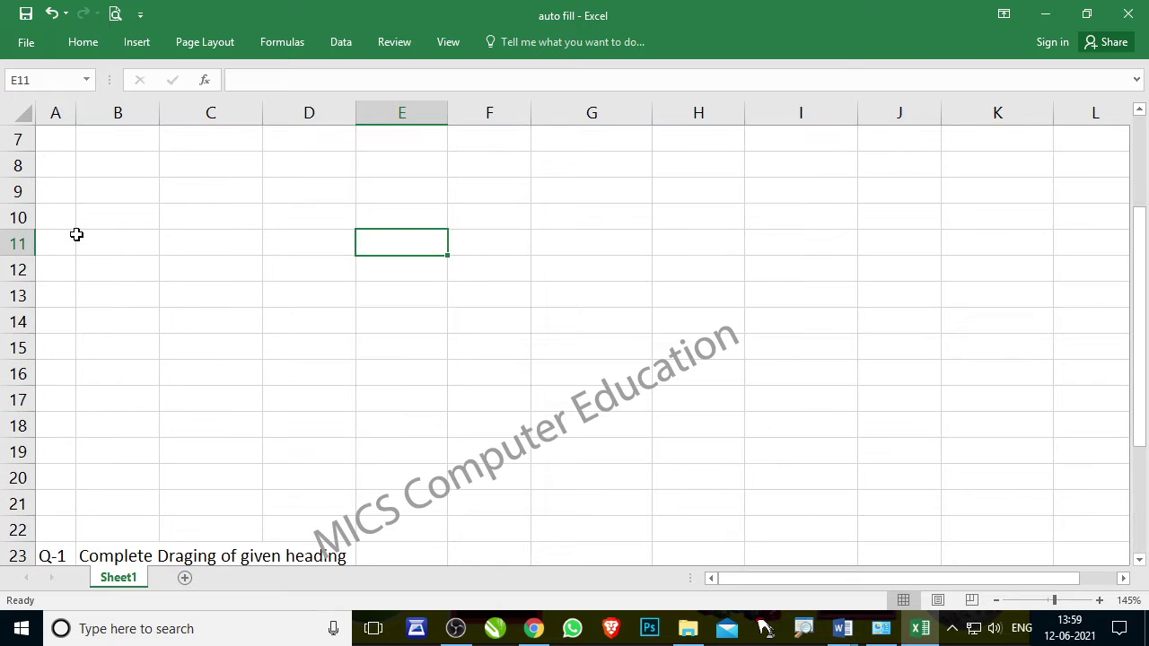
pyautogui.scroll(-1, 110, 475)
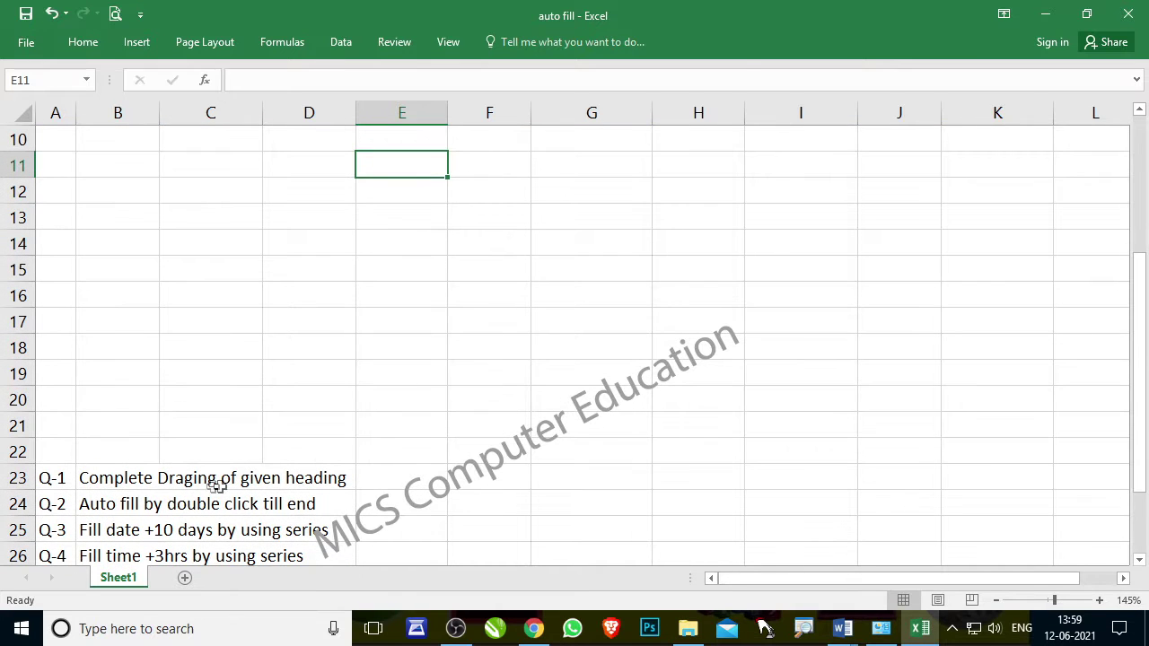
pyautogui.scroll(3, 361, 464)
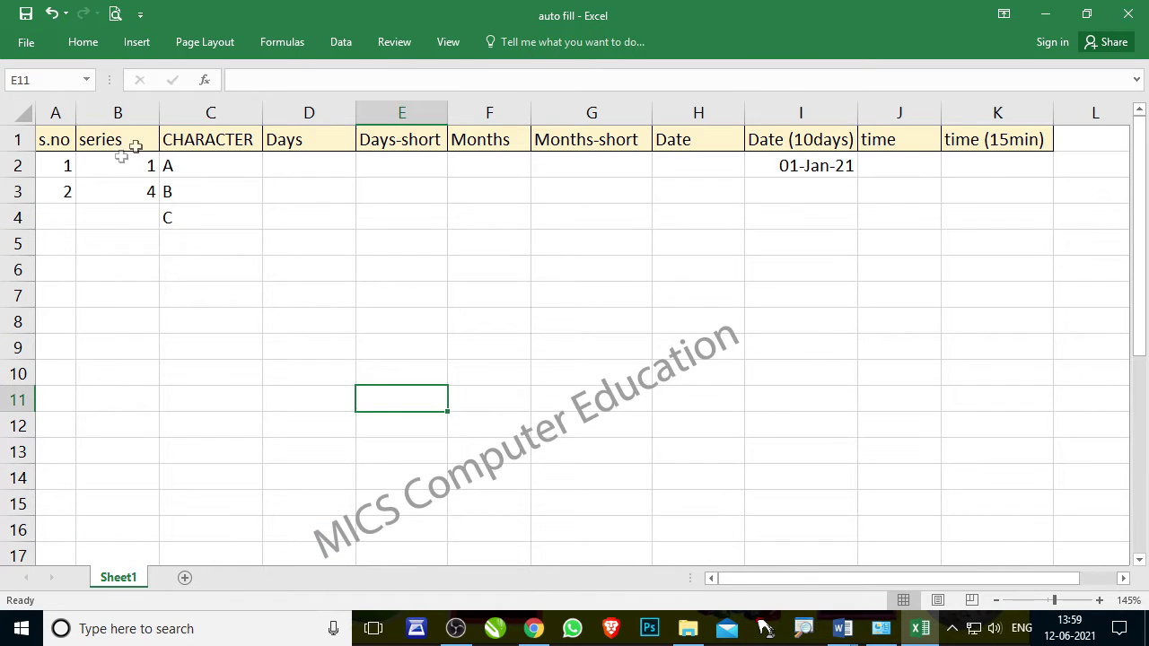
pyautogui.click(312, 323)
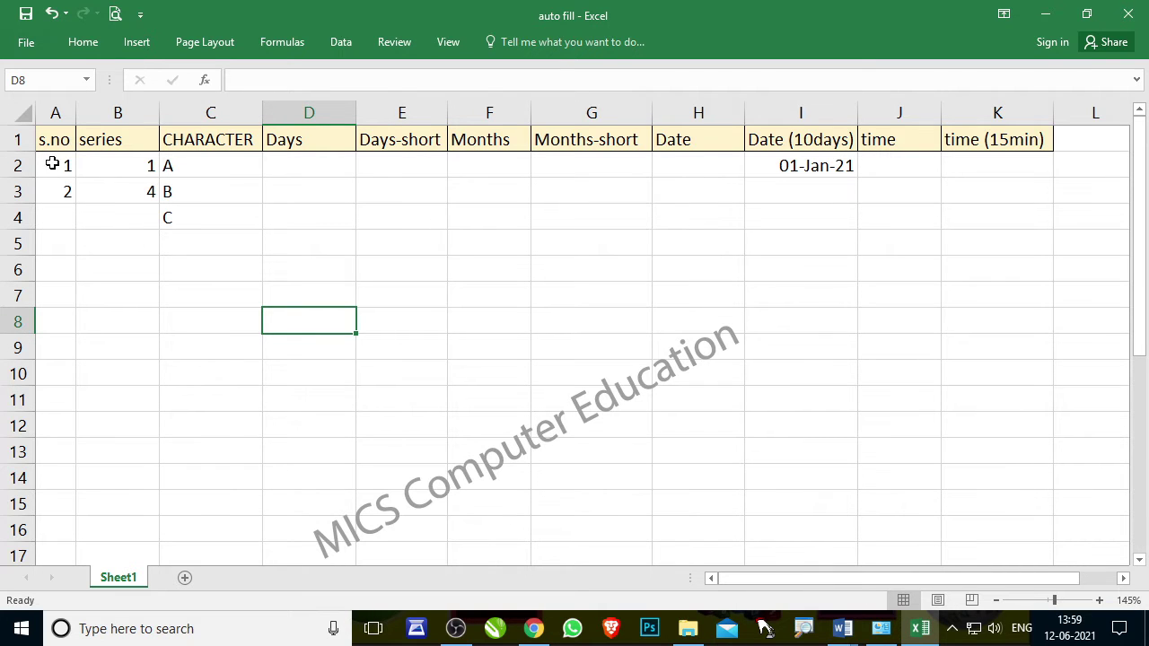
# Try copying the 1 in A2 down to row 11, then undo the repeated 1s
pyautogui.scroll(3, 61, 165)
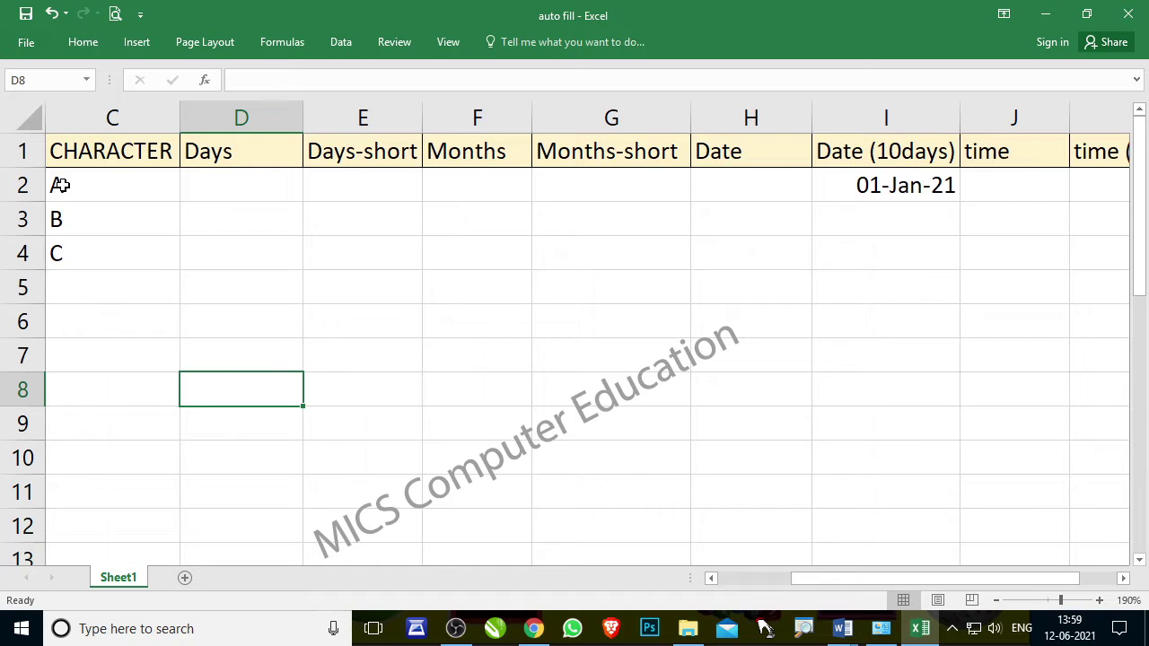
pyautogui.press('Home')
pyautogui.click(63, 185)
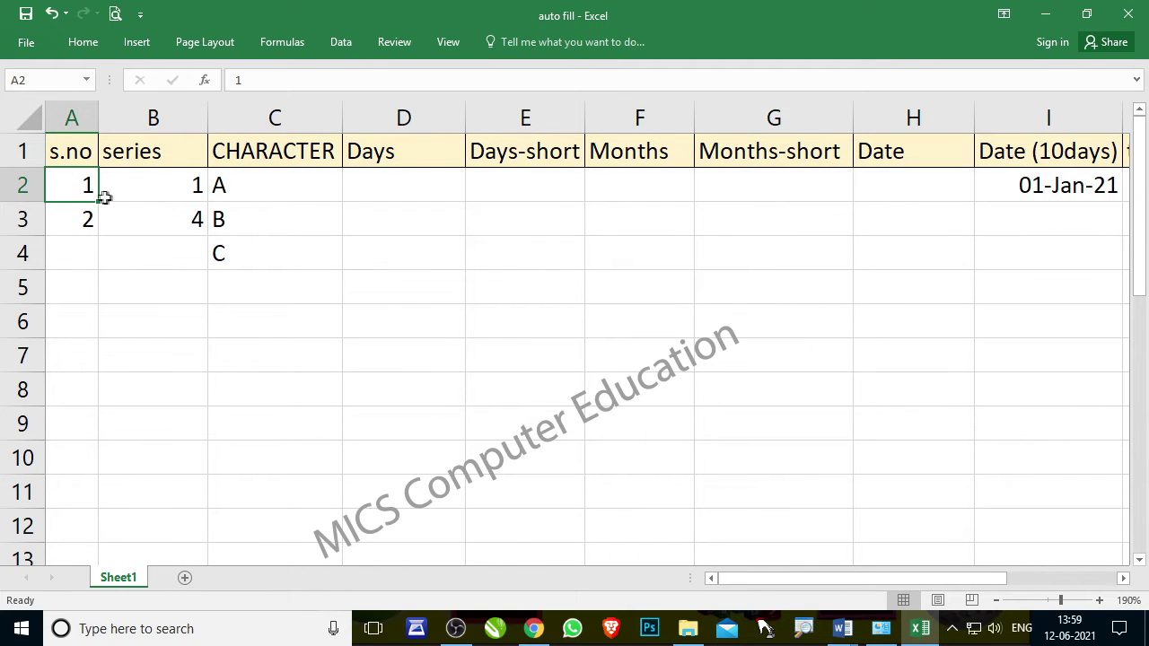
pyautogui.moveTo(97, 203); pyautogui.dragTo(81, 506)
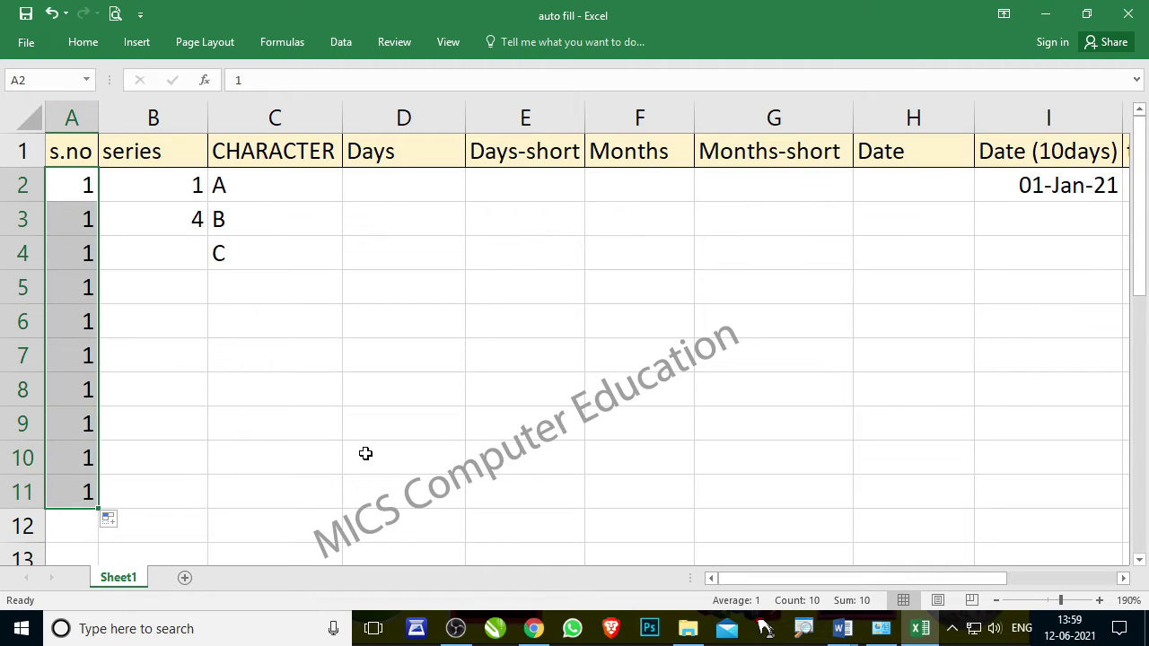
pyautogui.hotkey('ctrl', 'z')
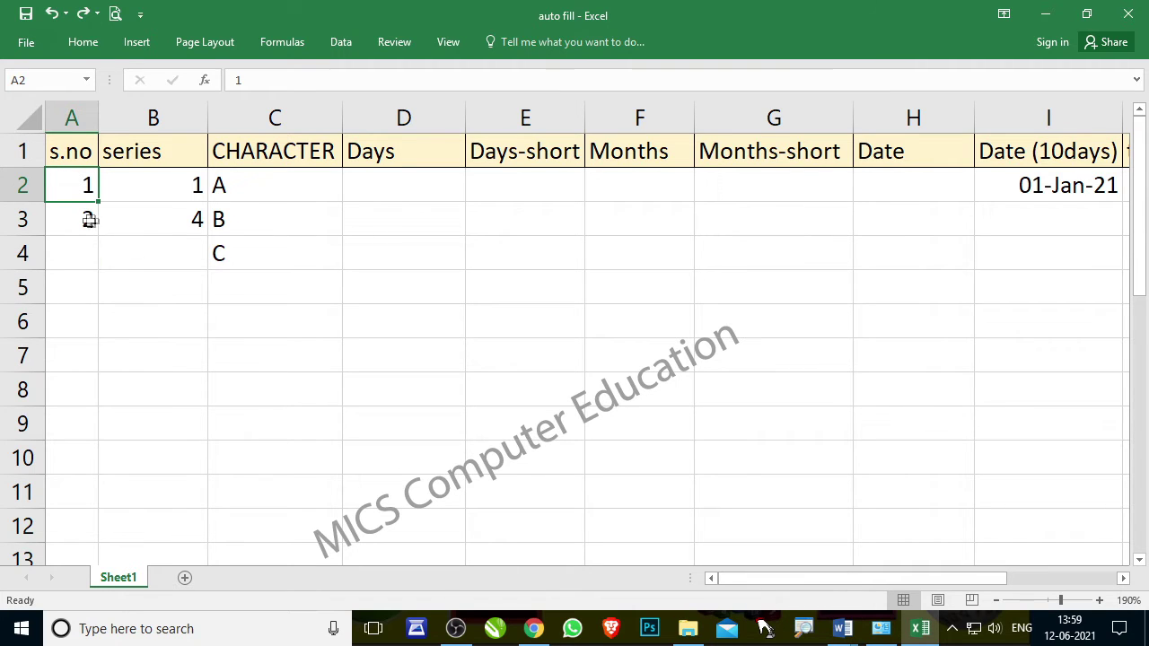
# Fill s.no 1 through 10 down A2:A11 from the seed values 1 and 2
pyautogui.click(79, 215)
pyautogui.click(76, 184)
pyautogui.click(77, 217)
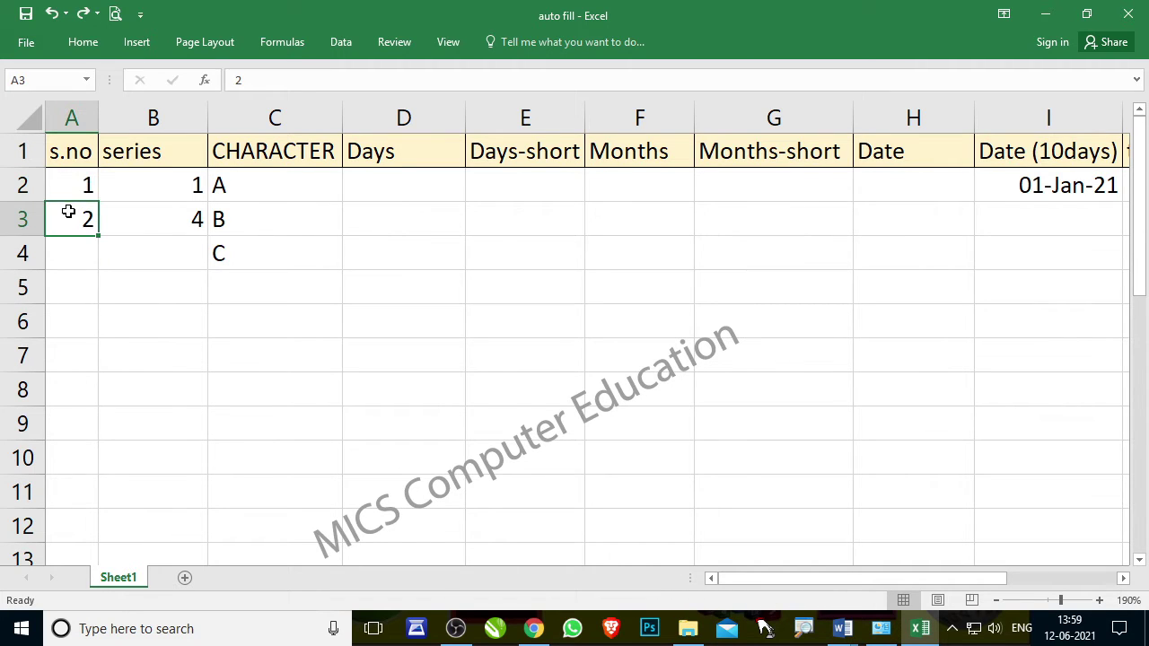
pyautogui.moveTo(68, 182); pyautogui.dragTo(67, 218)
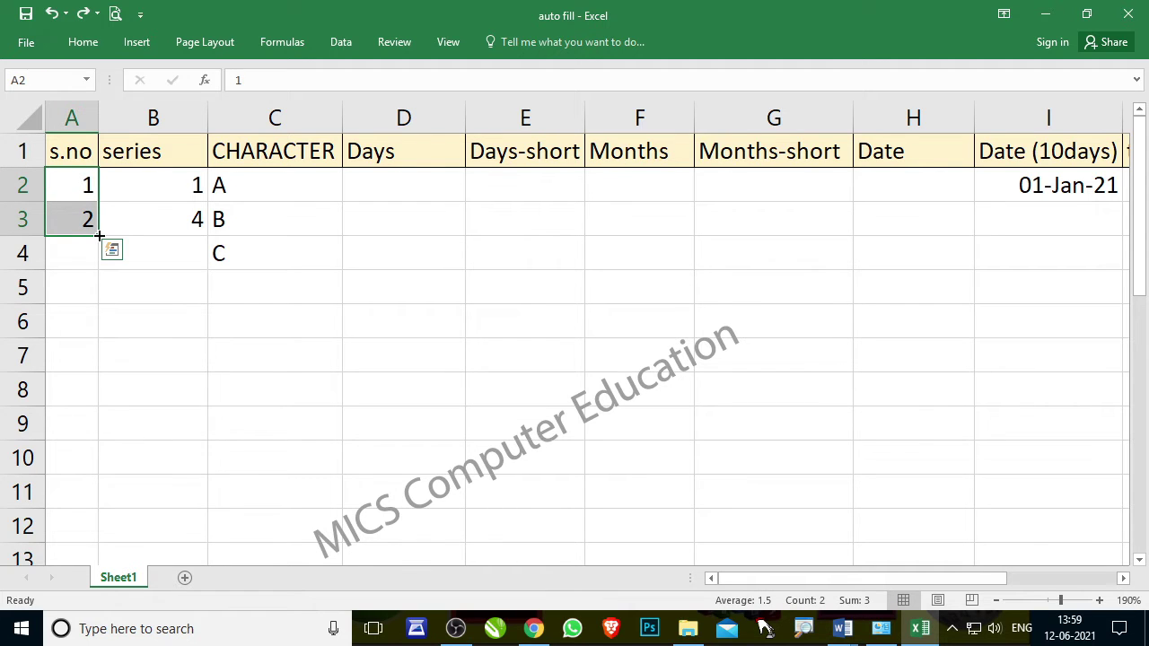
pyautogui.click(804, 628)
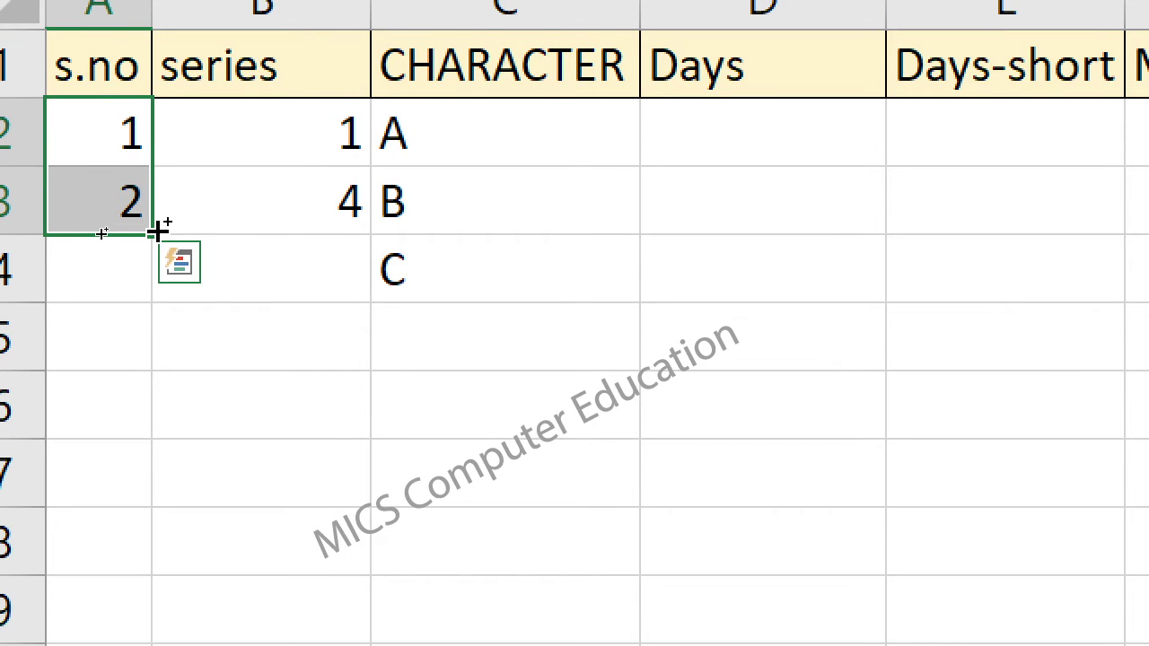
pyautogui.moveTo(157, 232); pyautogui.dragTo(143, 562)
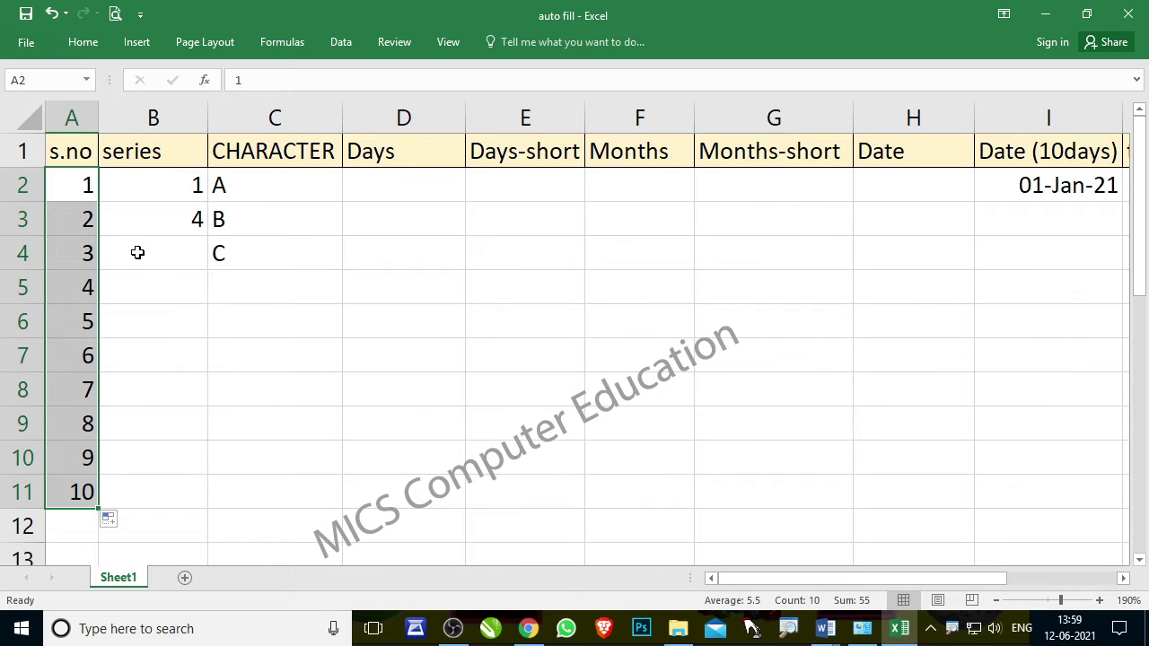
pyautogui.click(85, 185)
pyautogui.click(84, 219)
pyautogui.click(84, 185)
pyautogui.click(79, 228)
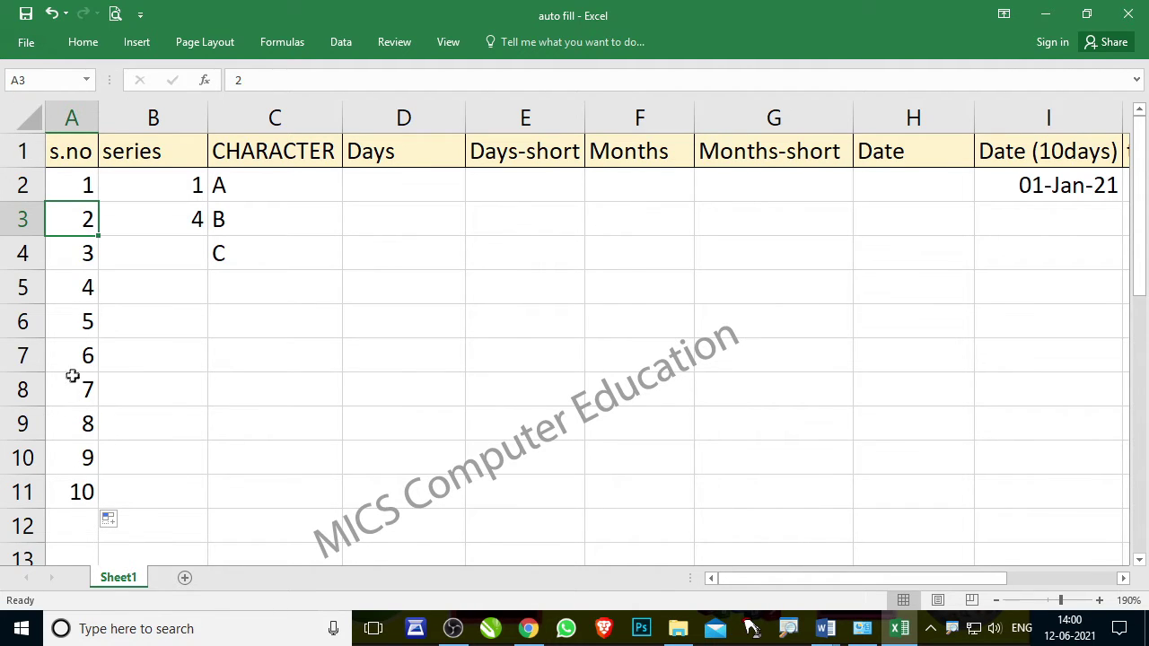
# Extend the 1, 4 seed in B2:B3 down to B11, counting 1 to 28 by threes
pyautogui.click(128, 319)
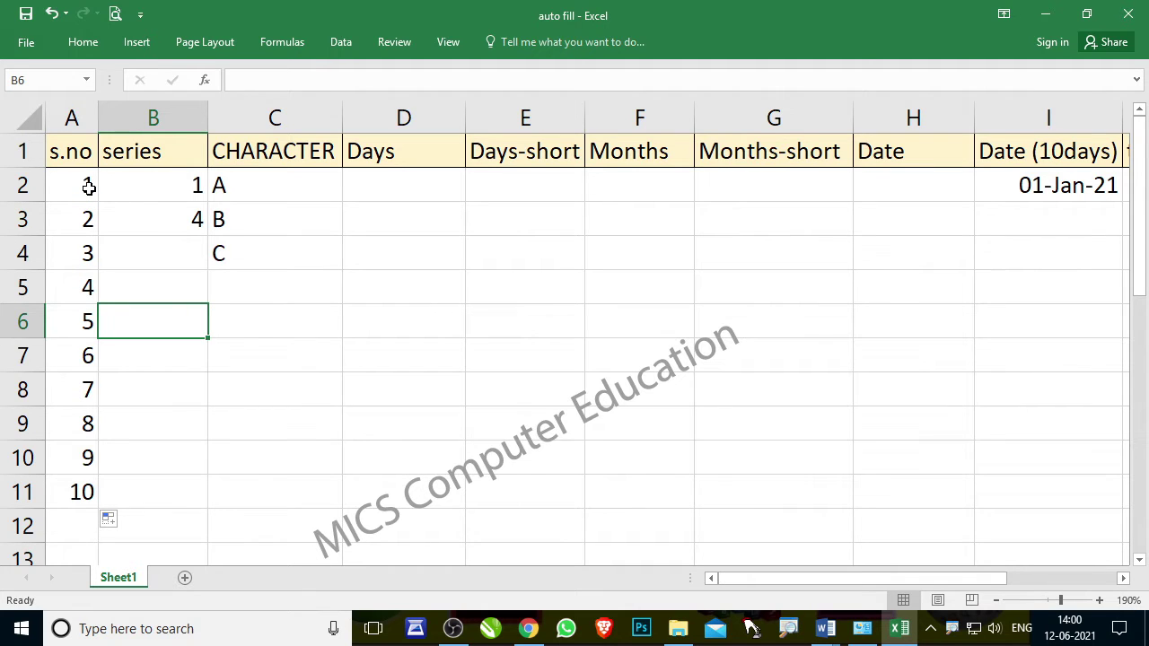
pyautogui.click(288, 364)
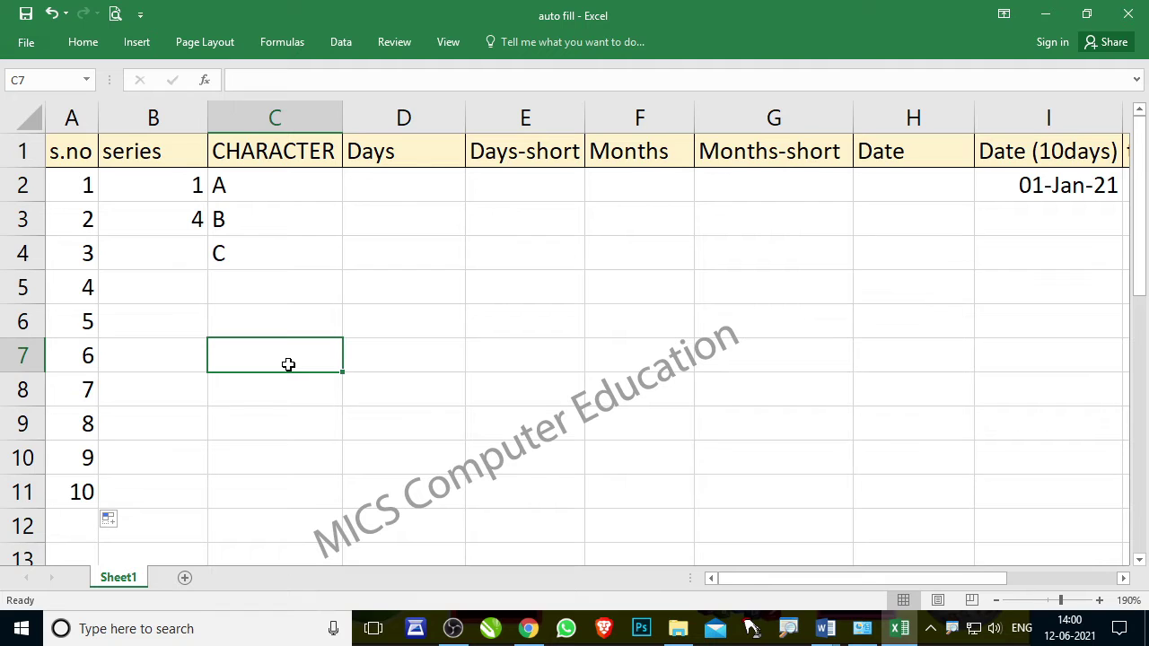
pyautogui.click(164, 184)
pyautogui.click(170, 218)
pyautogui.click(164, 185)
pyautogui.click(175, 211)
pyautogui.moveTo(164, 185); pyautogui.dragTo(190, 502)
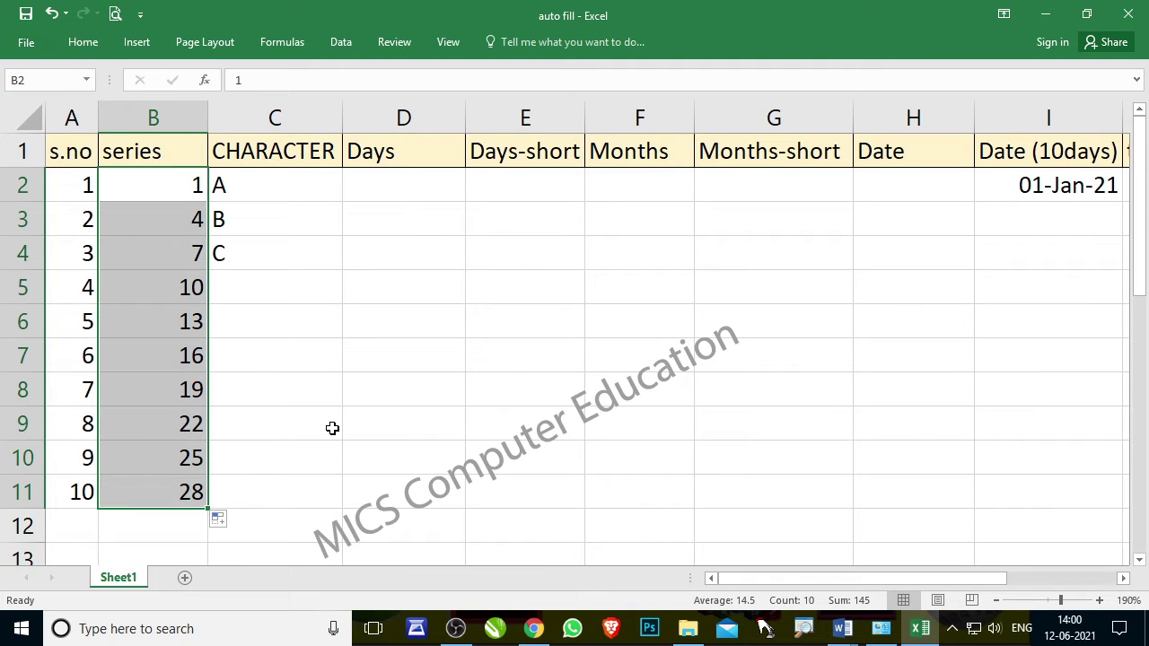
# Undo a single-A fill, then repeat A, B, C from C2:C4 down to C11
pyautogui.click(298, 183)
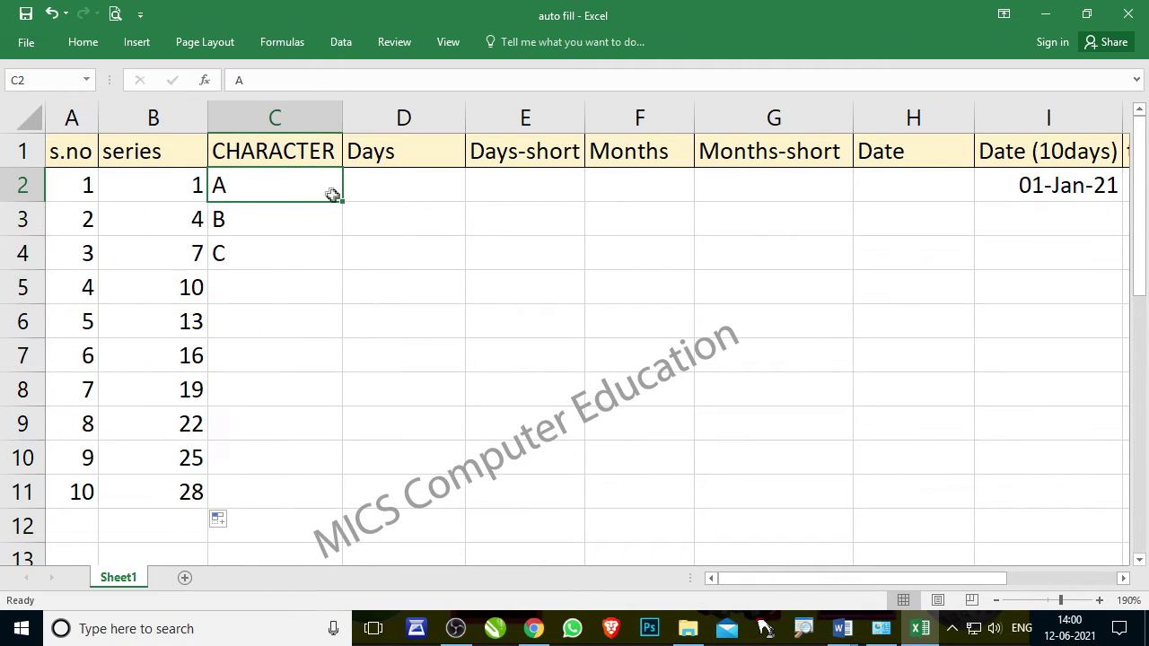
pyautogui.moveTo(332, 195); pyautogui.dragTo(303, 494)
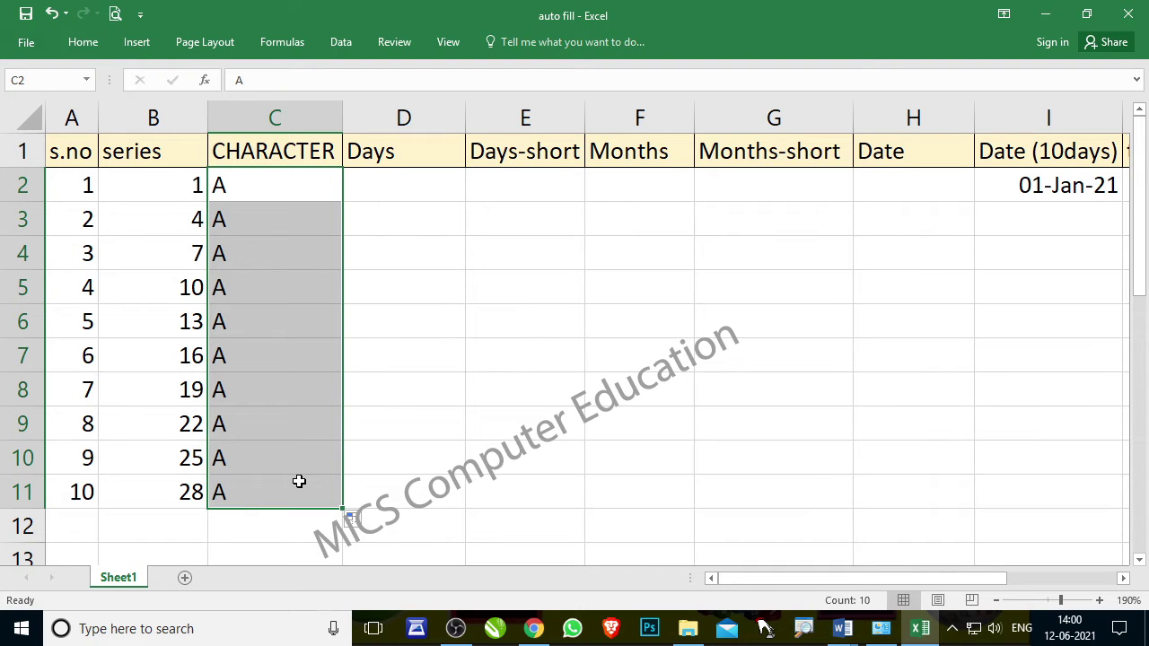
pyautogui.hotkey('ctrl', 'z')
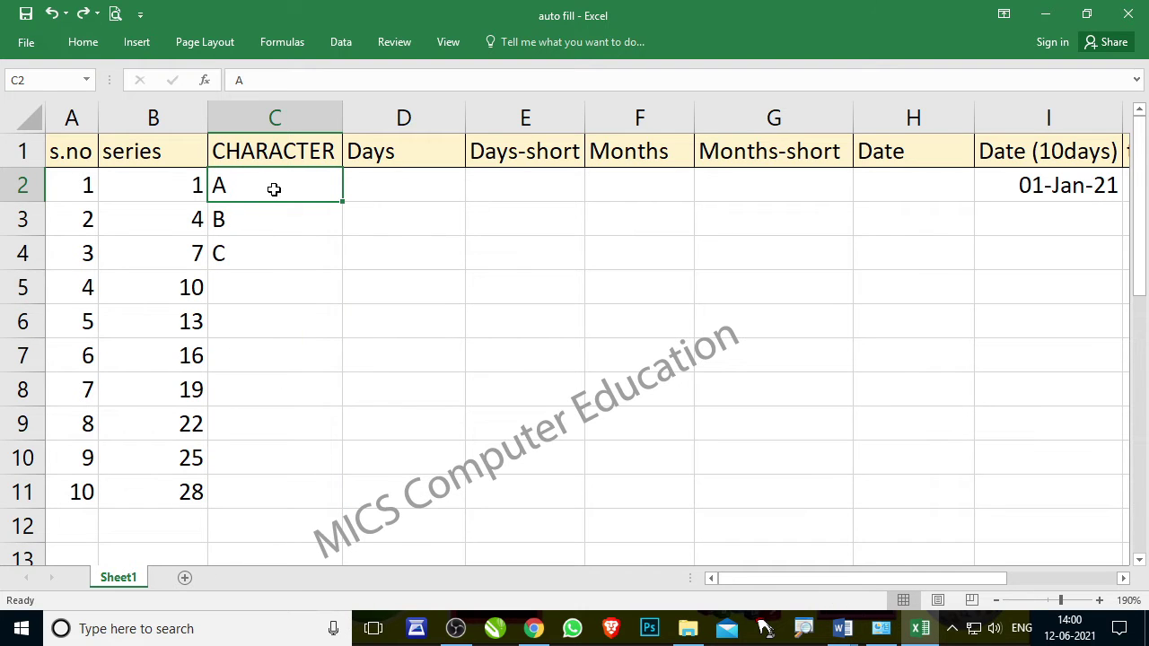
pyautogui.moveTo(273, 188); pyautogui.dragTo(271, 246)
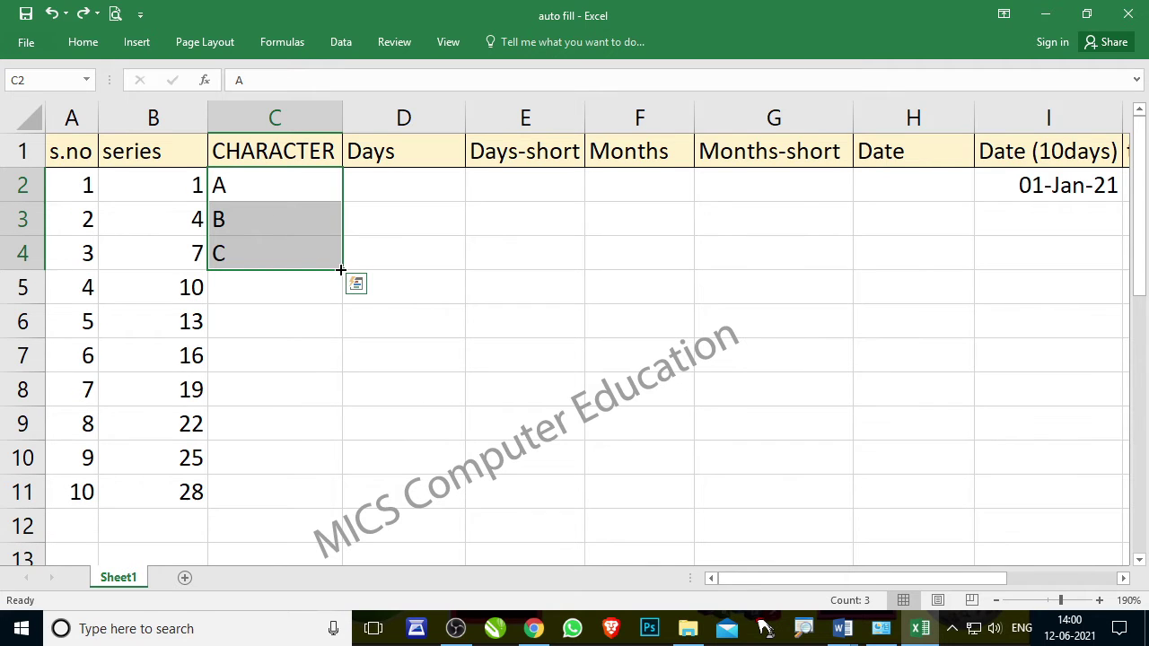
pyautogui.moveTo(341, 270); pyautogui.dragTo(321, 497)
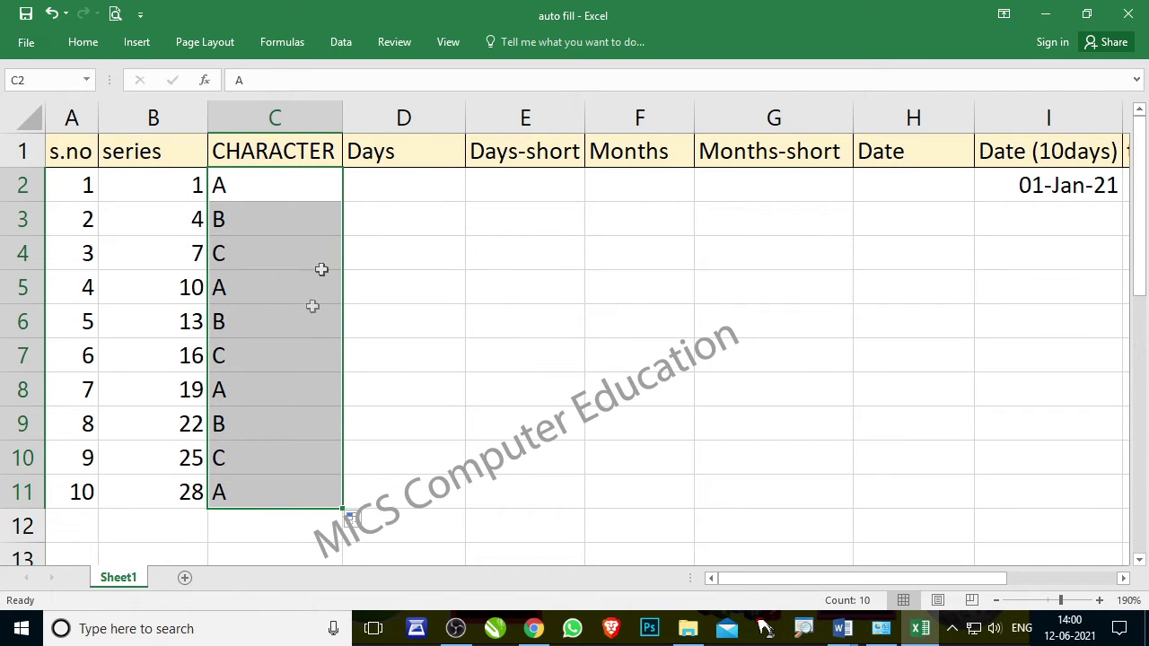
pyautogui.click(394, 189)
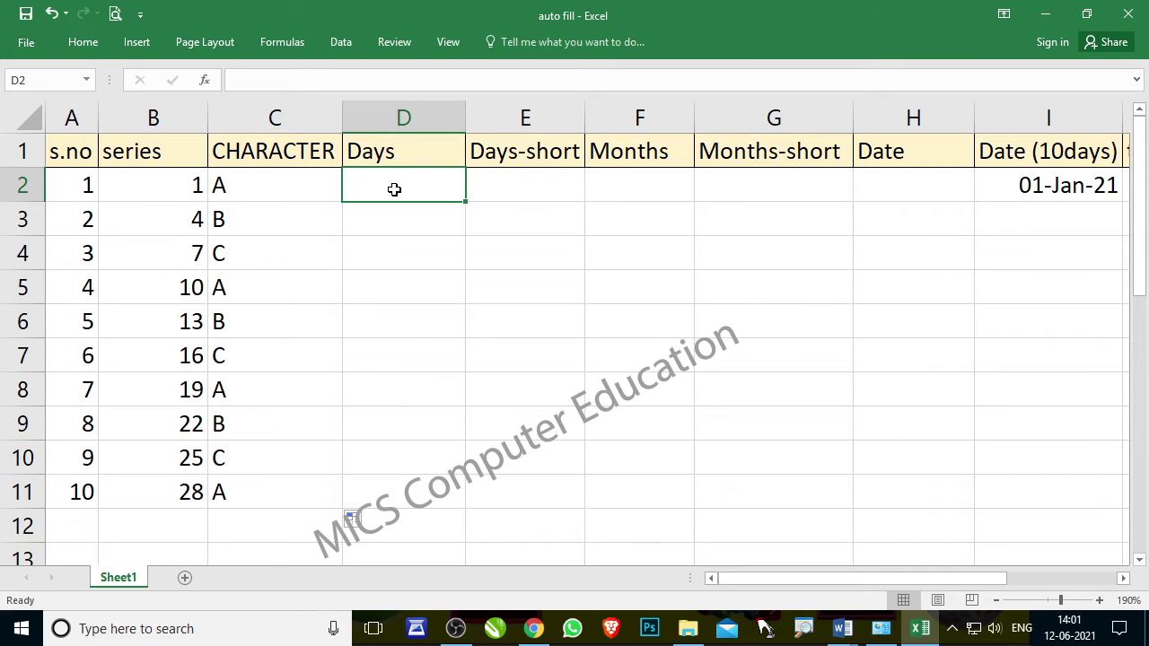
# Enter SUNDAY in D2 and fill day names through SATURDAY down to D8
pyautogui.write('SUNDAY')
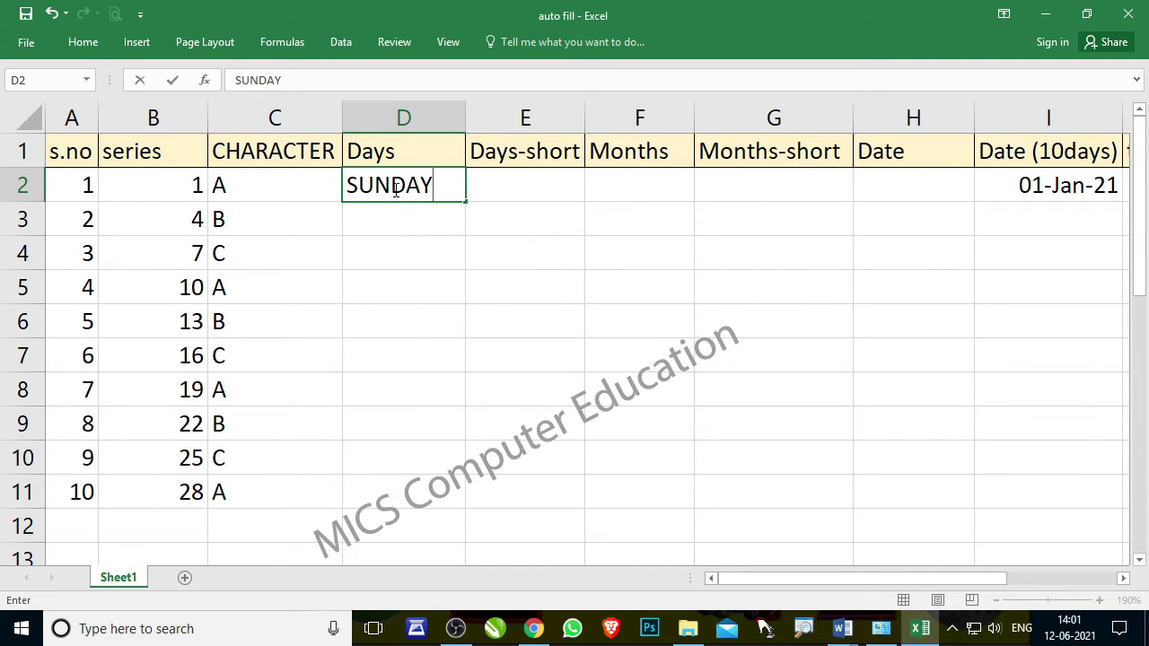
pyautogui.press('Return')
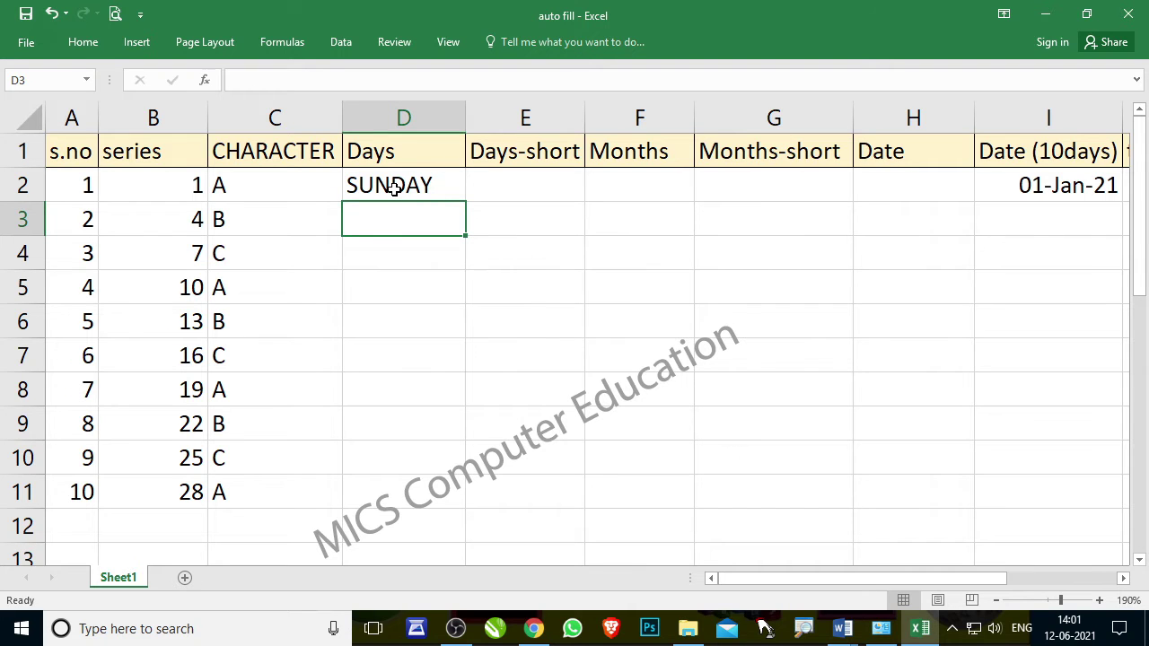
pyautogui.click(394, 188)
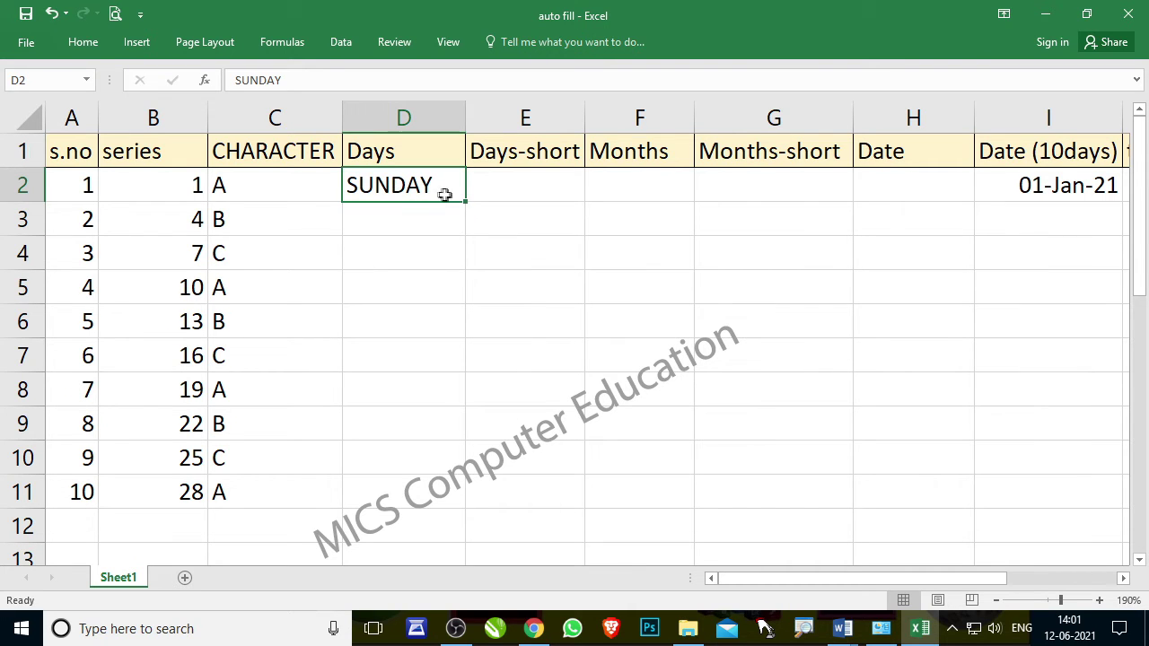
pyautogui.moveTo(464, 201); pyautogui.dragTo(461, 392)
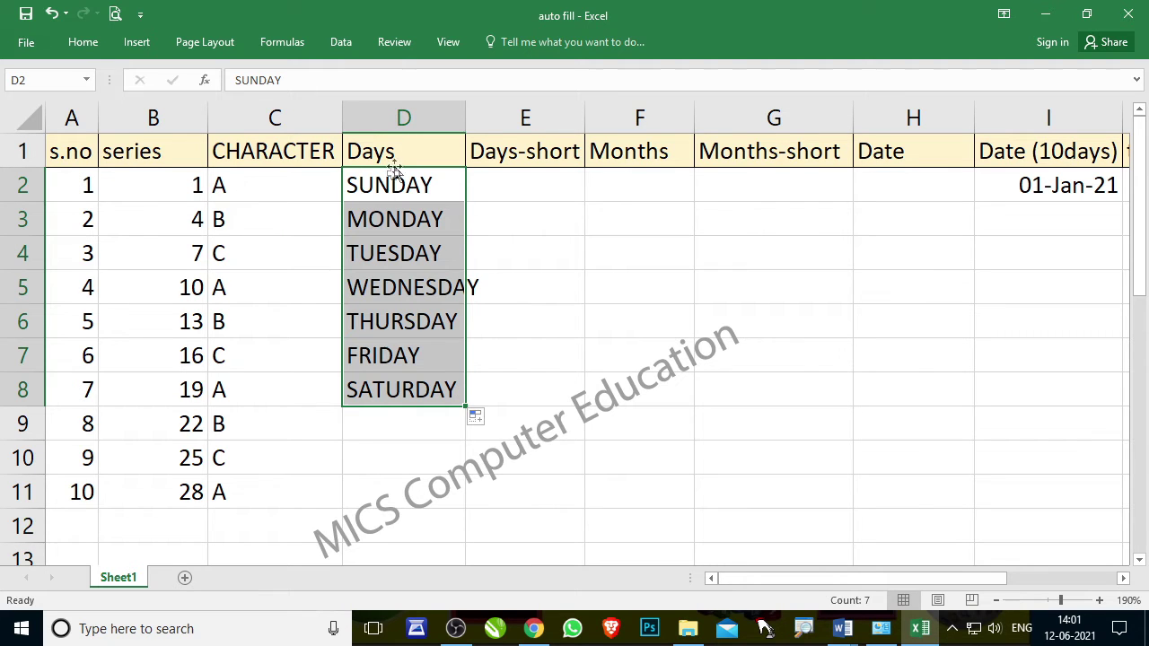
# Fill SUN through SAT down E2:E8 and AutoFit column D to fit WEDNESDAY
pyautogui.doubleClick(530, 190)
pyautogui.write('SUN')
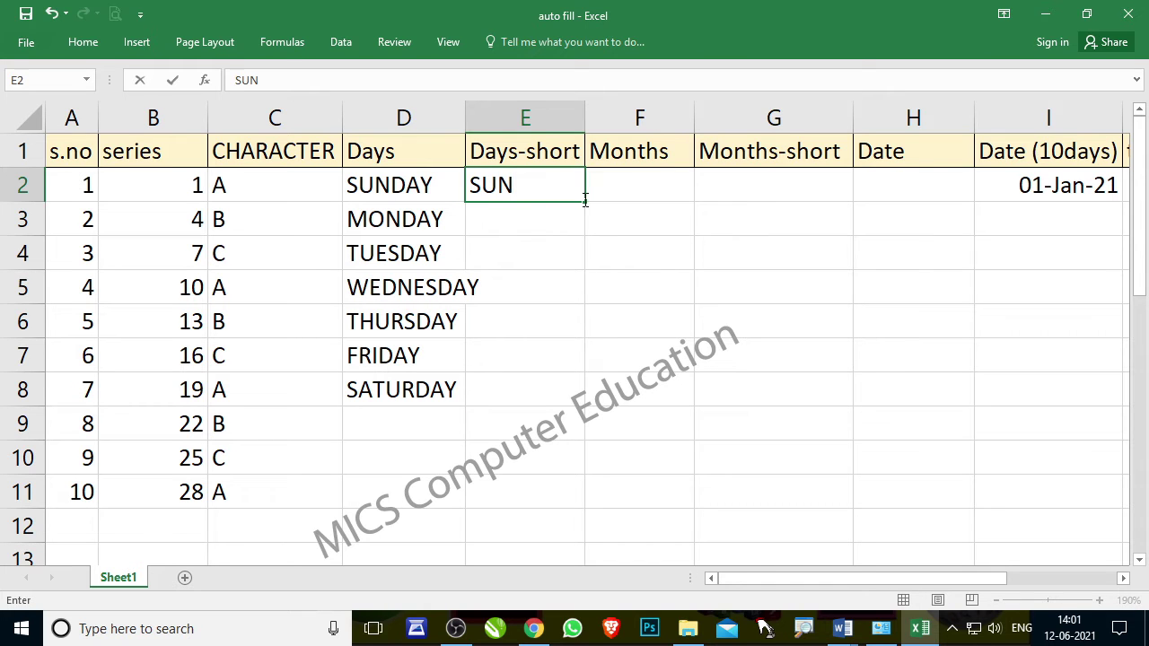
pyautogui.moveTo(585, 201); pyautogui.dragTo(568, 408)
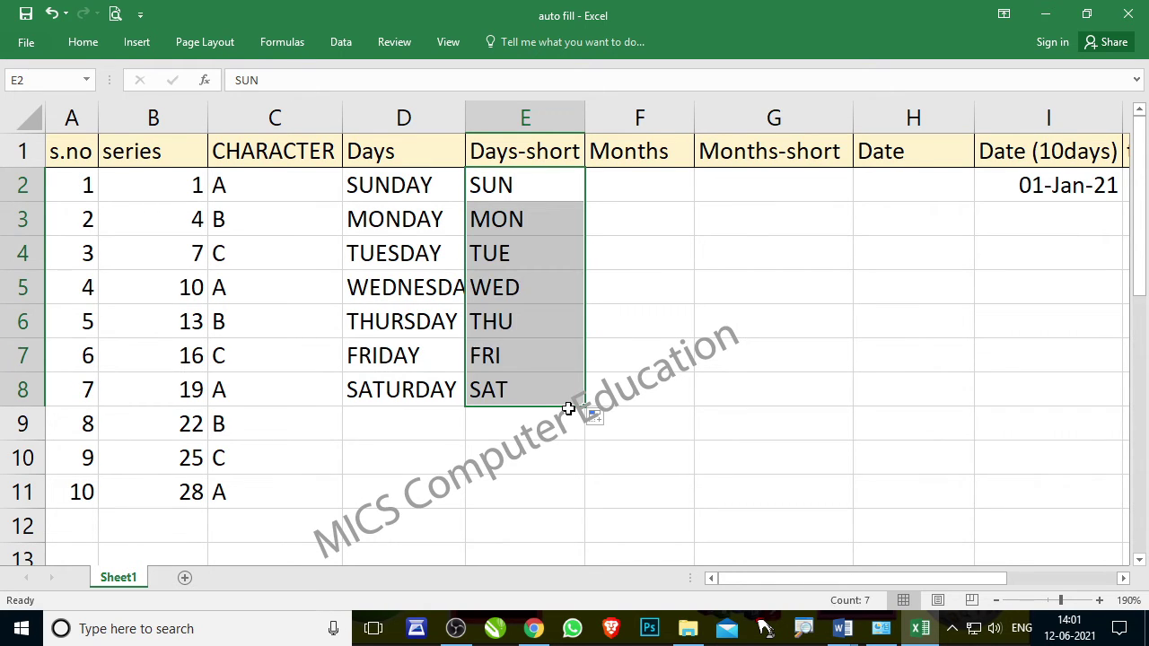
pyautogui.doubleClick(464, 117)
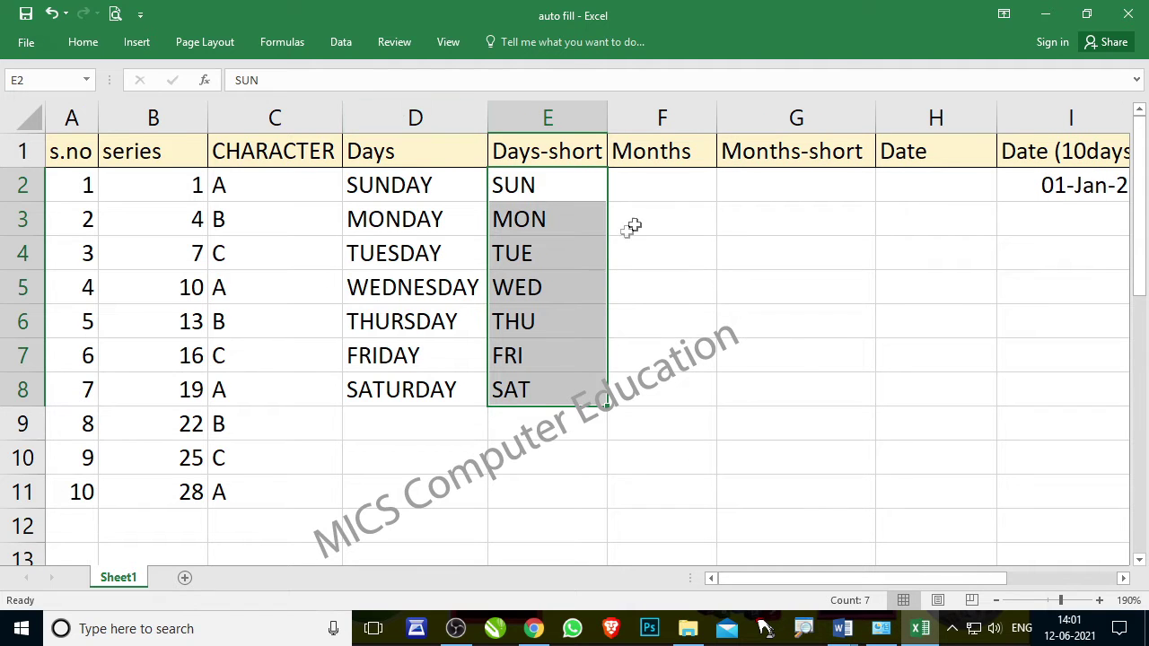
pyautogui.click(677, 189)
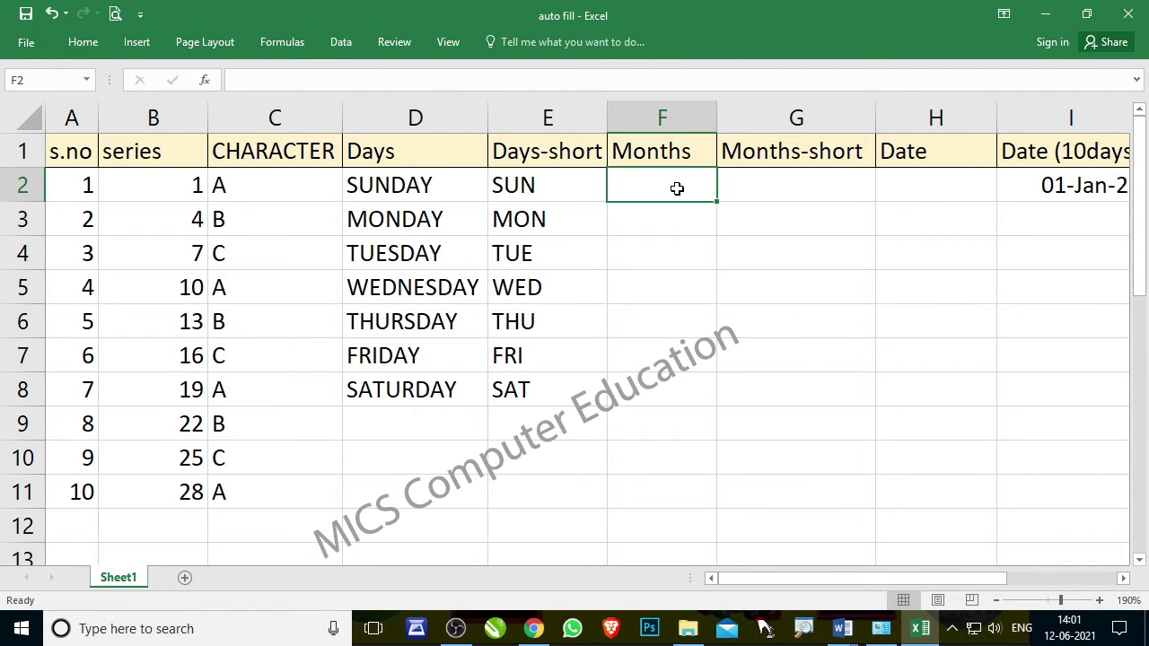
# Enter JANUARY in F2, fill through DECEMBER to F13, and AutoFit column F
pyautogui.write('j')
pyautogui.press('BackSpace')
pyautogui.write('JA')
pyautogui.write('NUAR')
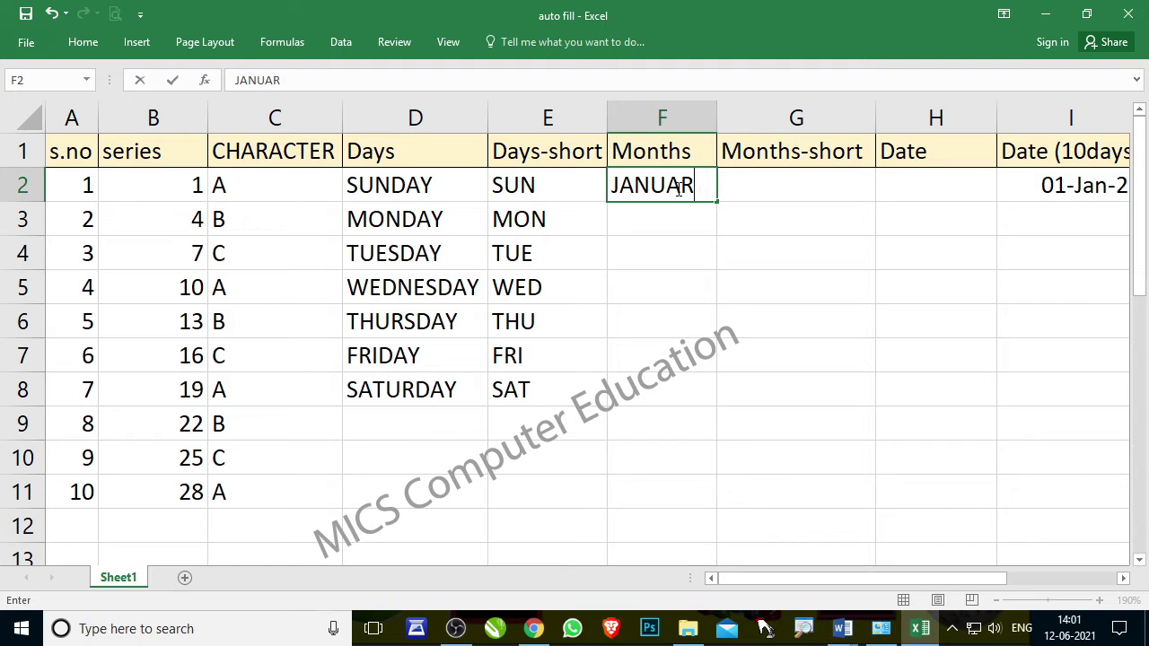
pyautogui.moveTo(718, 201); pyautogui.dragTo(692, 560)
pyautogui.scroll(-2, 725, 396)
pyautogui.scroll(2, 725, 395)
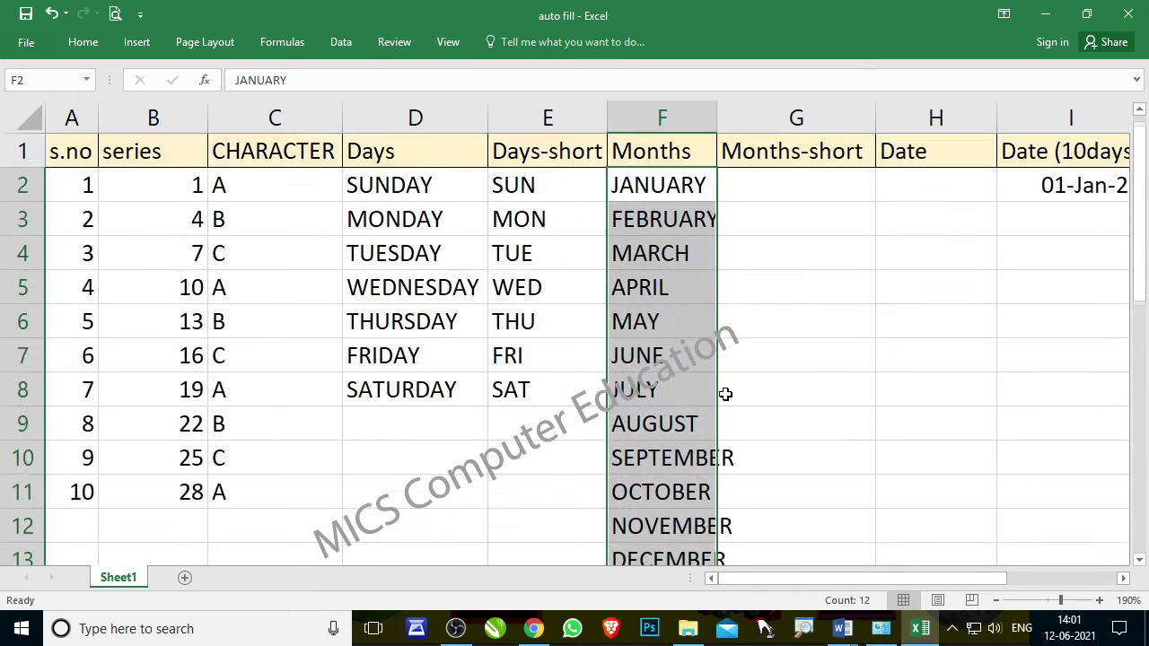
pyautogui.doubleClick(717, 110)
pyautogui.scroll(-2, 717, 315)
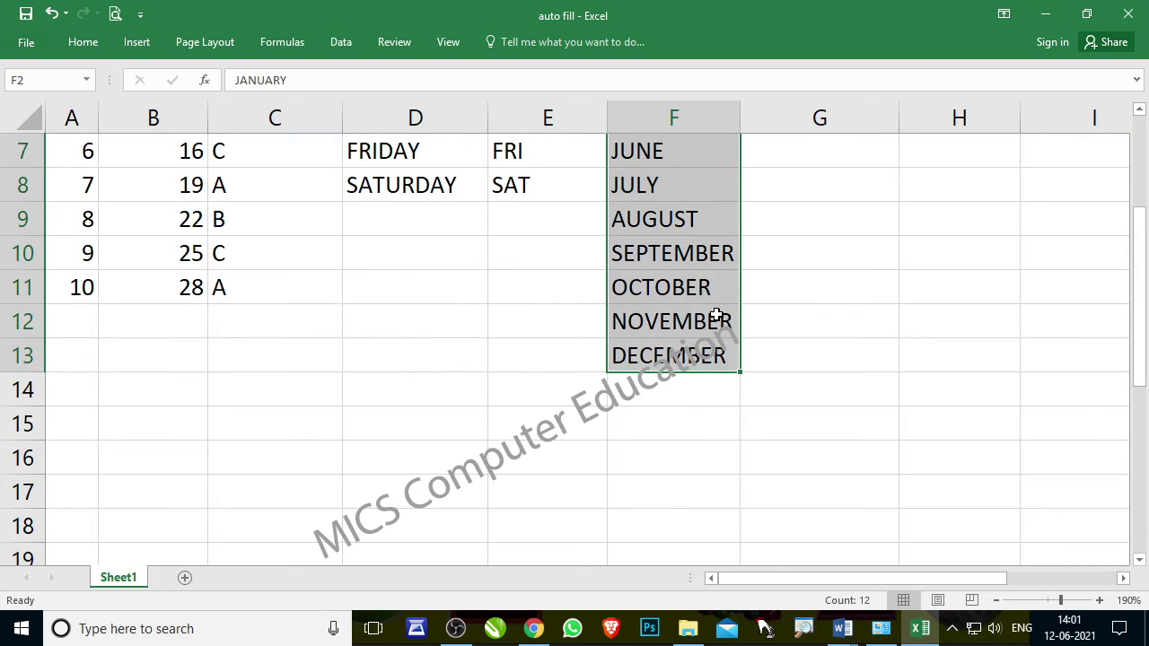
# Enter JAN in G2 and fill JAN through DEC down to G13
pyautogui.scroll(2, 716, 315)
pyautogui.click(830, 188)
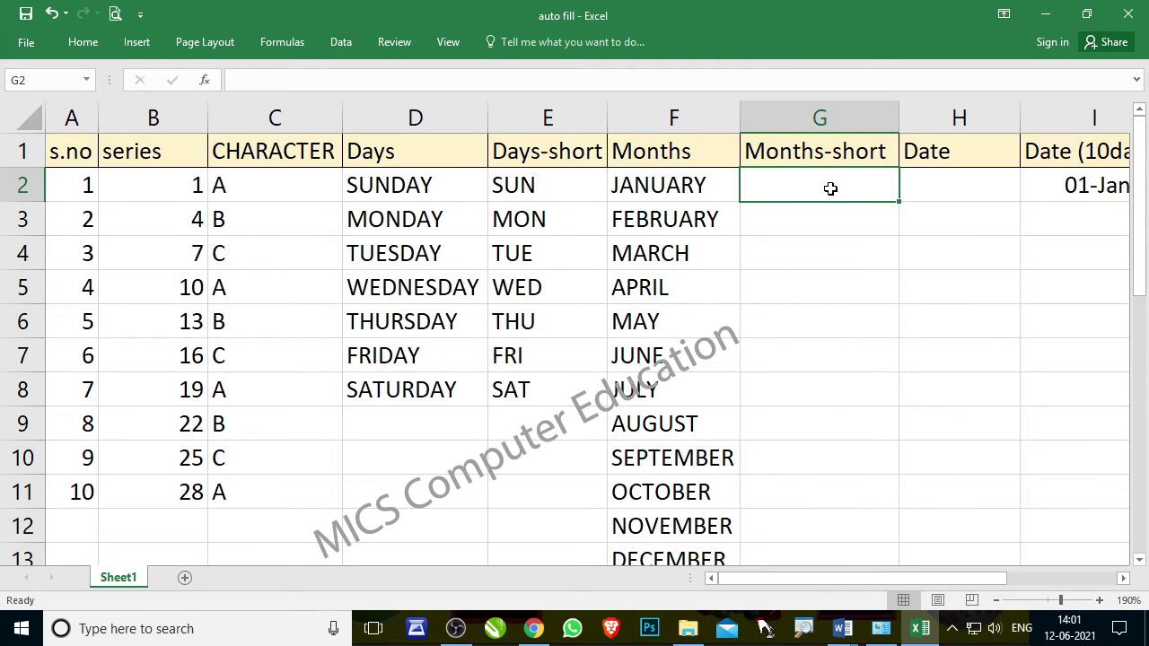
pyautogui.write('A')
pyautogui.press('BackSpace')
pyautogui.write('K')
pyautogui.press('BackSpace')
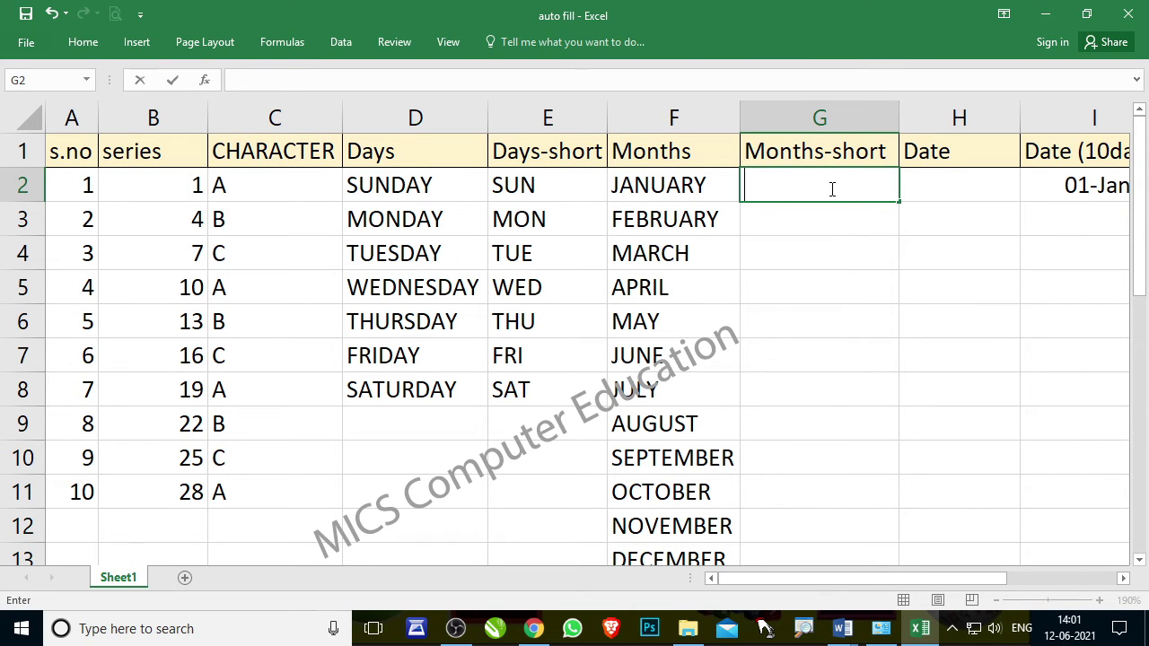
pyautogui.write('JAN')
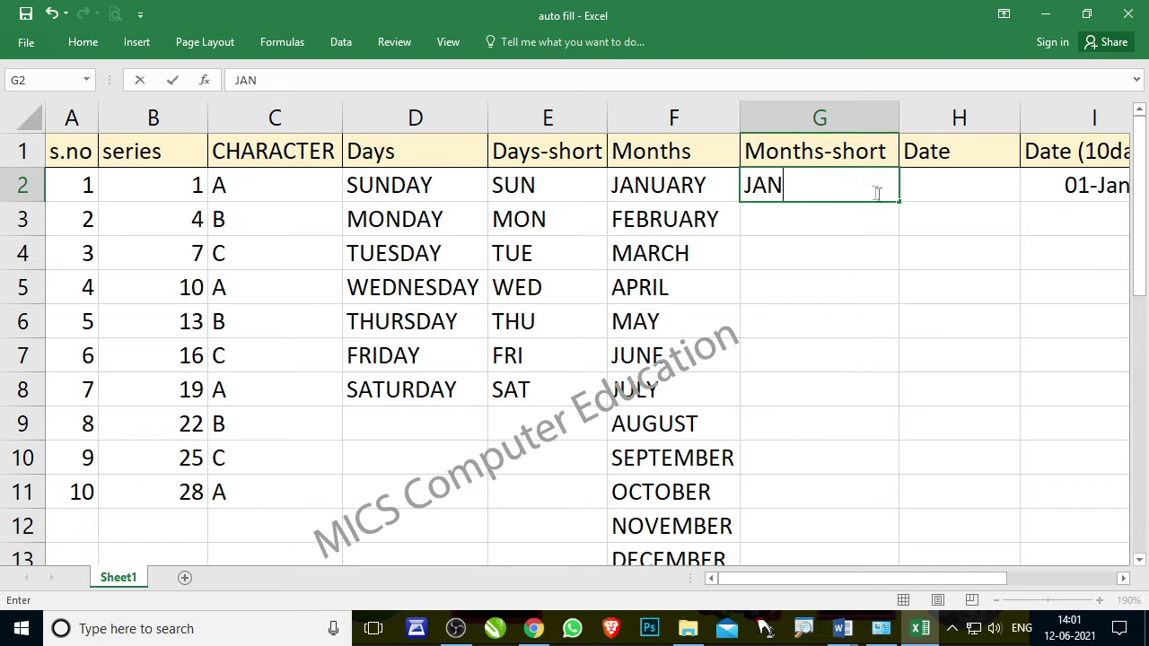
pyautogui.moveTo(899, 204); pyautogui.dragTo(860, 489)
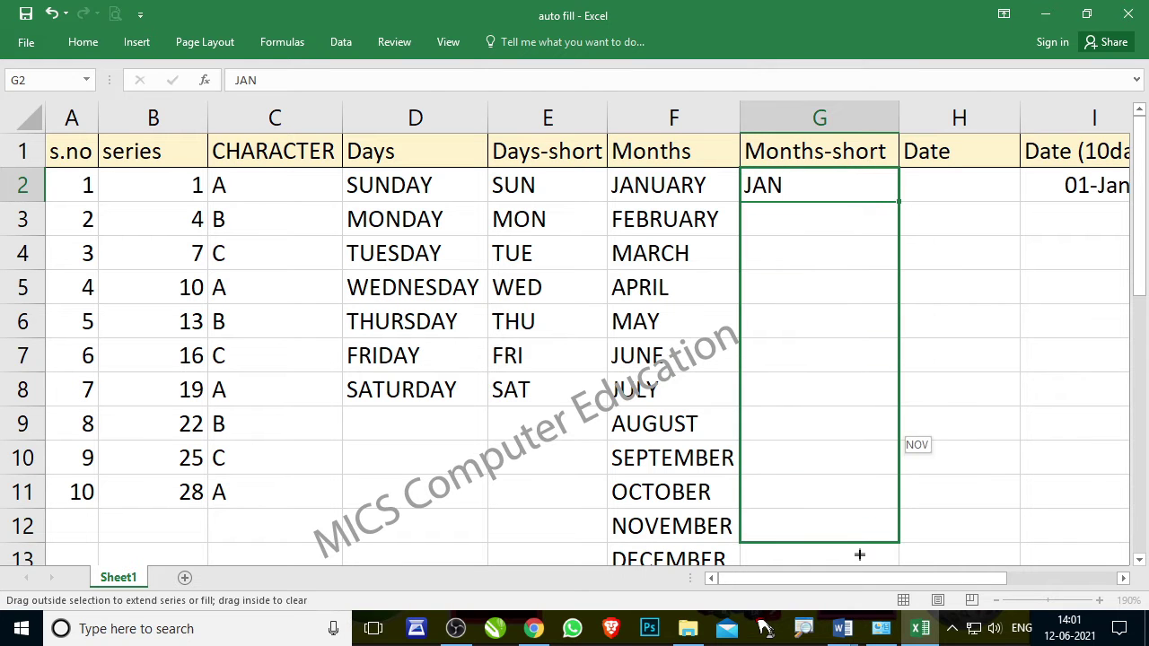
pyautogui.scroll(1, 900, 385)
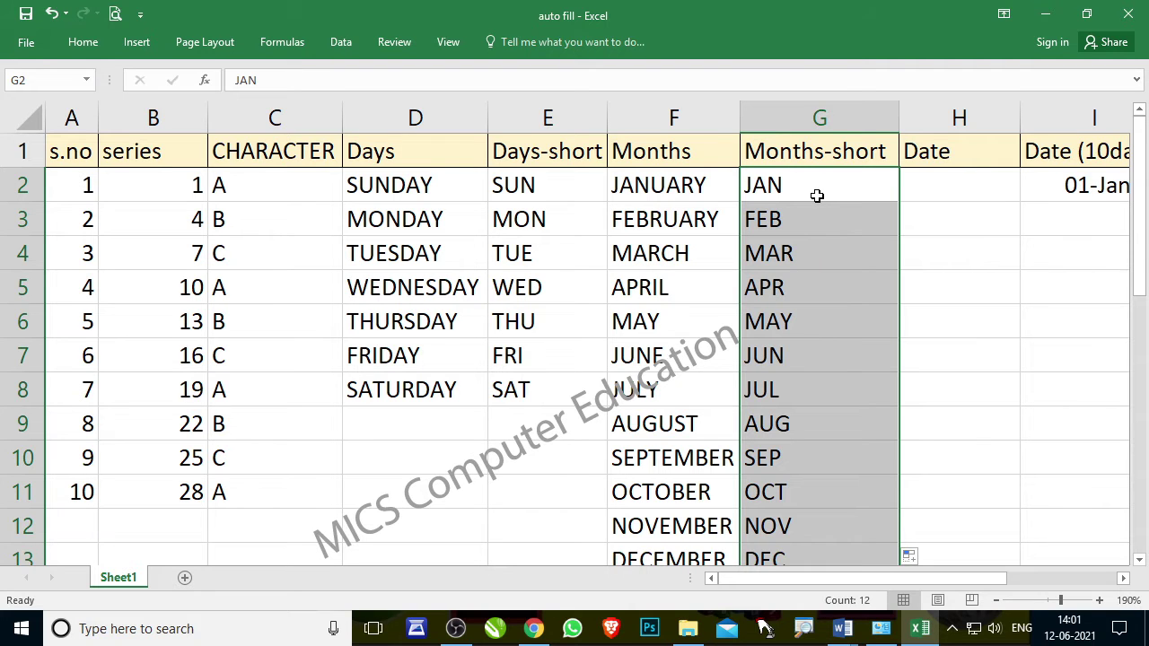
pyautogui.click(960, 181)
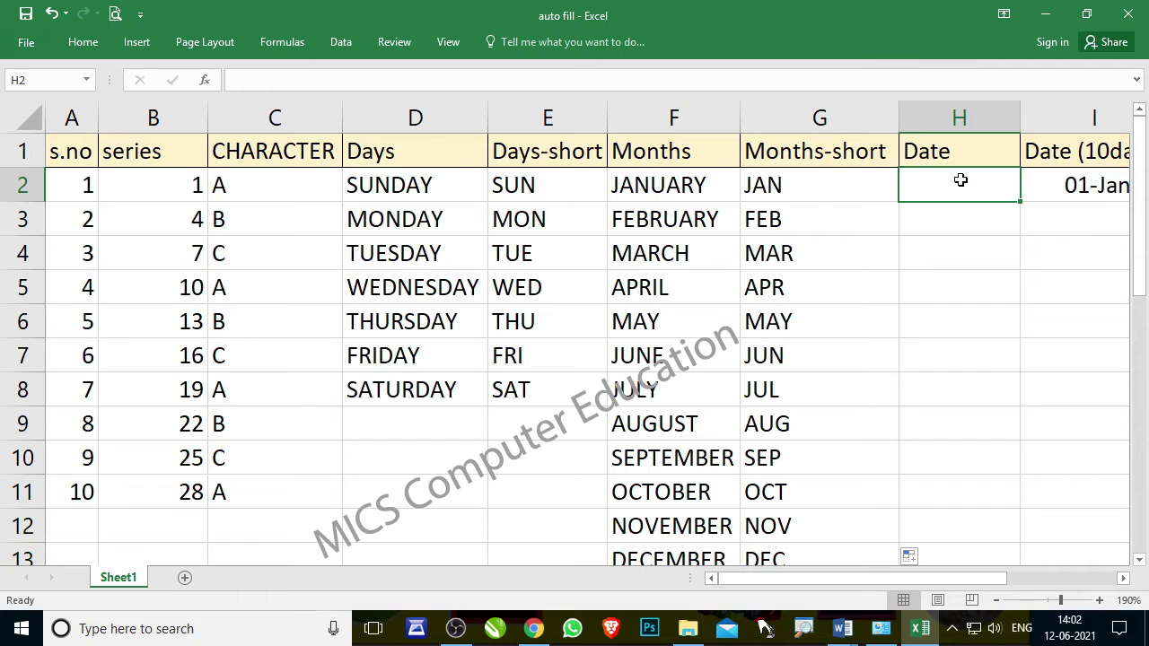
# Enter 1 JAN 2021 in H2, try a daily fill to 10-Jan-21, then undo it
pyautogui.click(1123, 578)
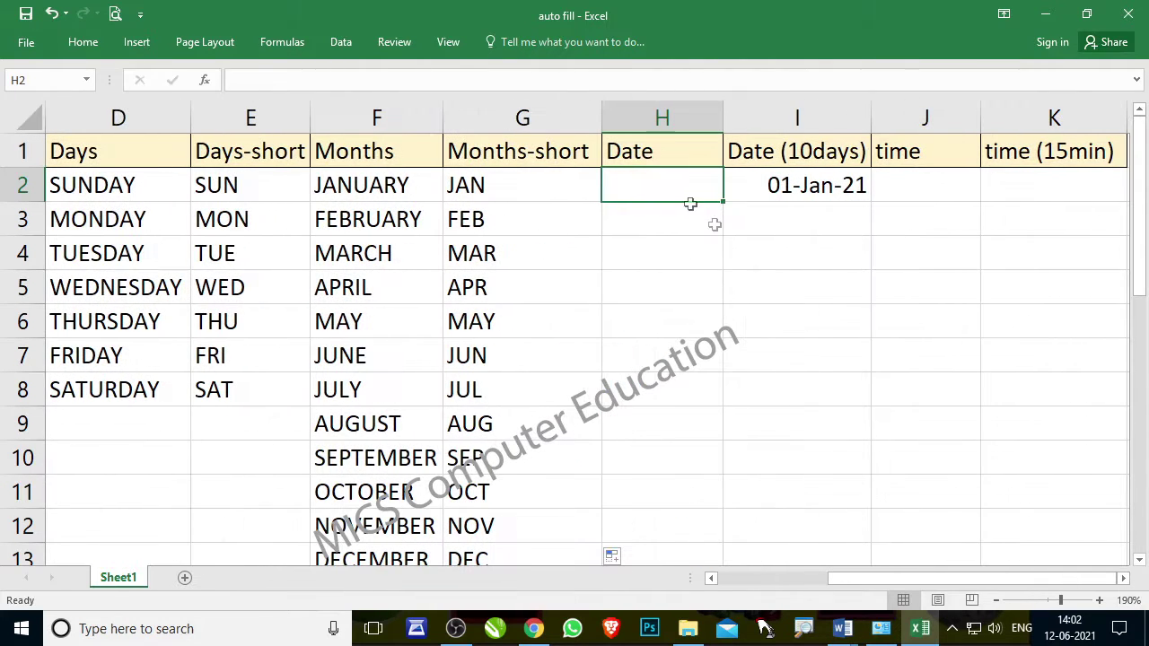
pyautogui.write('1 JAN 202')
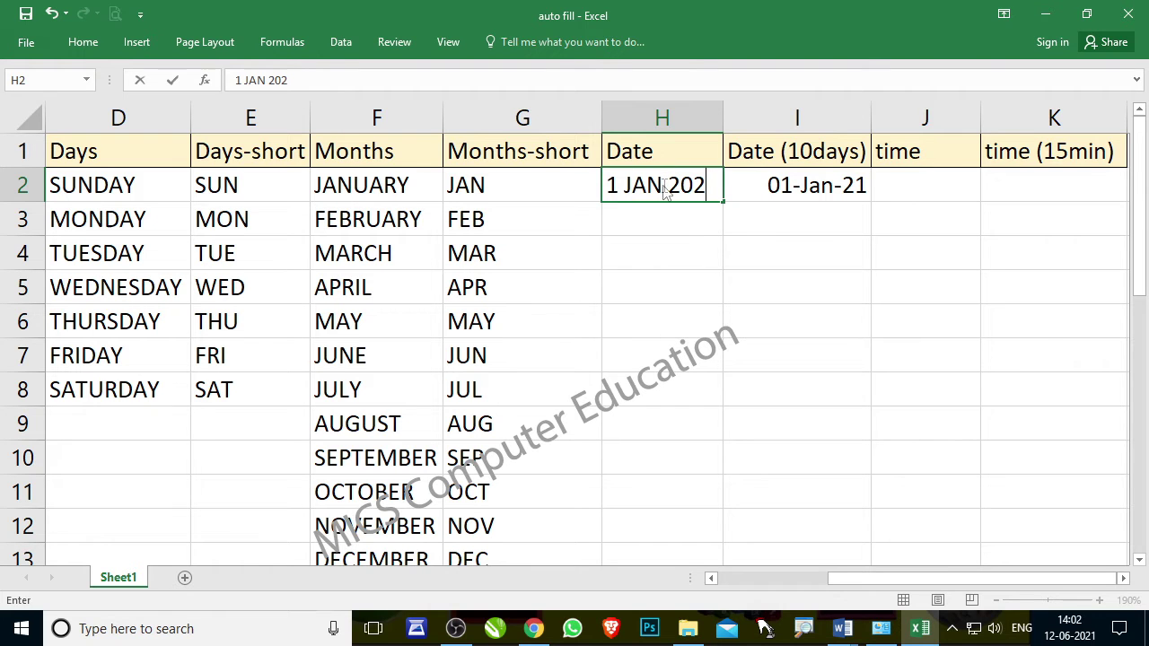
pyautogui.press('Return')
pyautogui.click(663, 185)
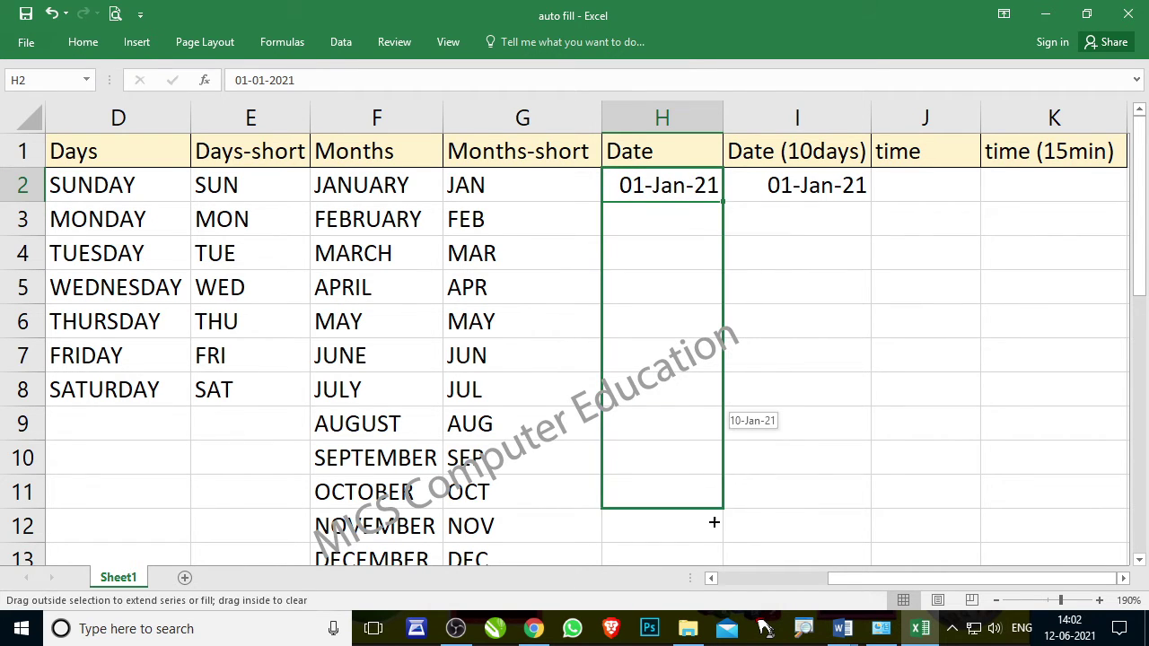
pyautogui.moveTo(723, 202); pyautogui.dragTo(718, 508)
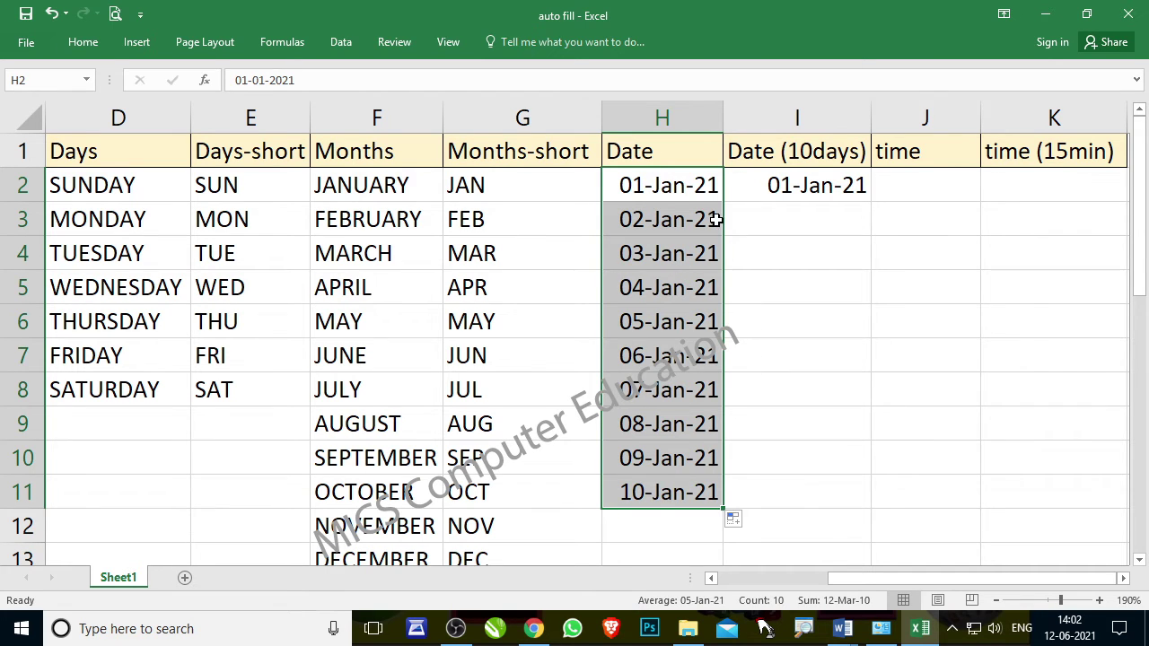
pyautogui.hotkey('ctrl', 'z')
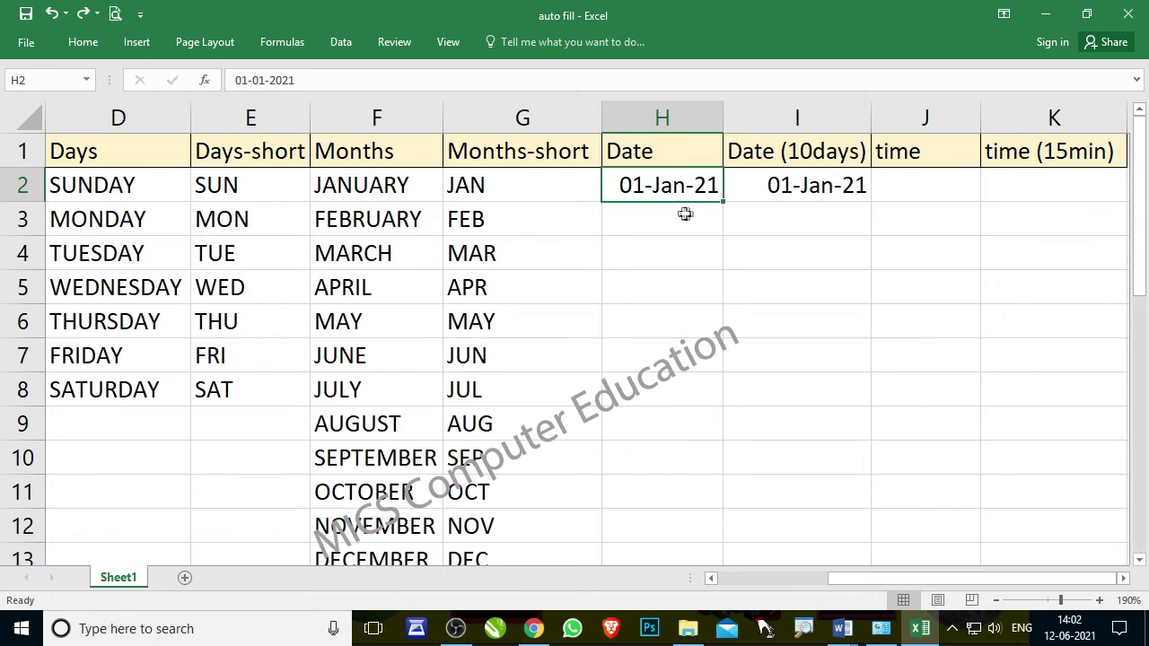
# Add 01-Feb-21 in H3, test a monthly fill from H2:H3, undo it, and clear both dates
pyautogui.click(679, 222)
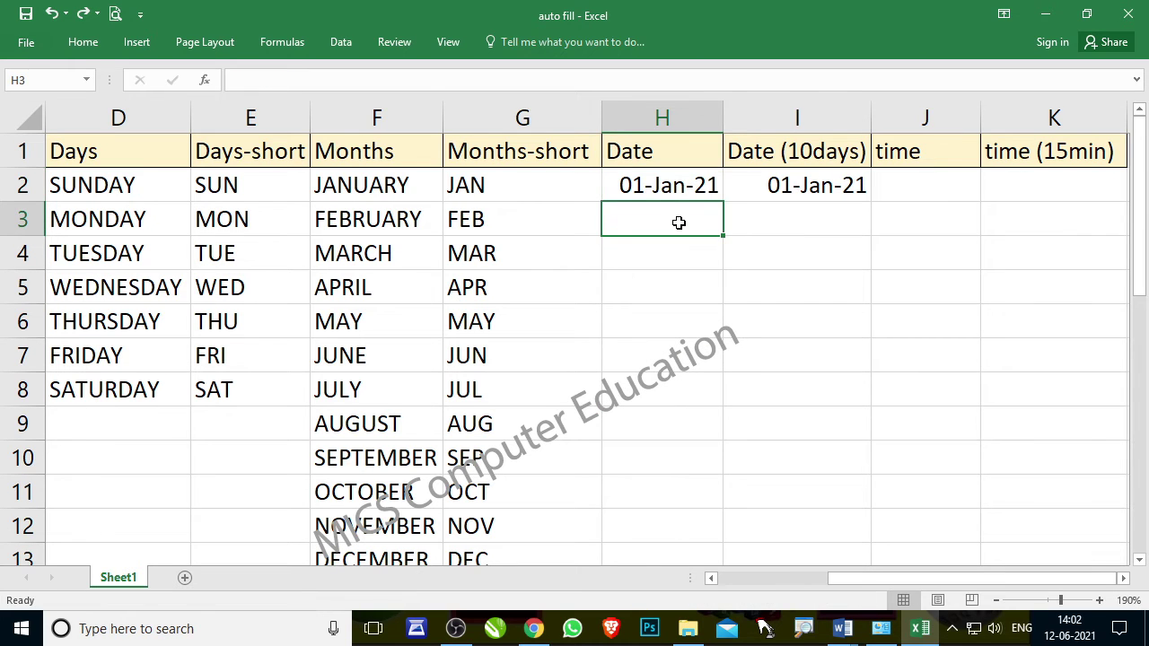
pyautogui.write('01')
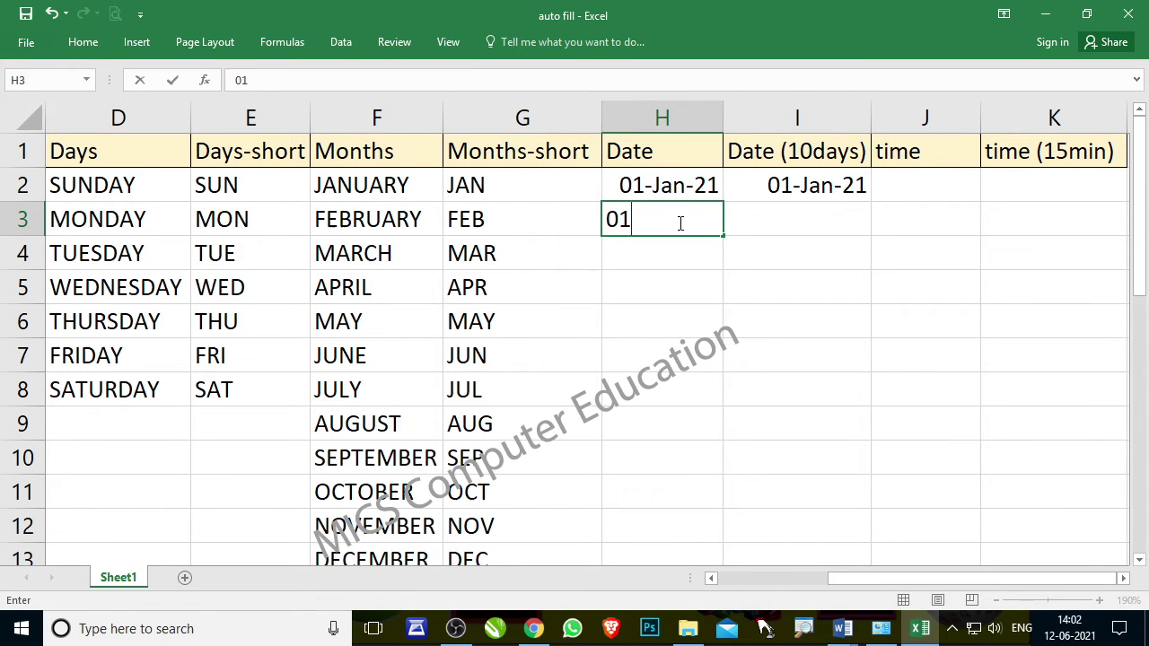
pyautogui.write(' FEB')
pyautogui.write(' 2021')
pyautogui.press('Return')
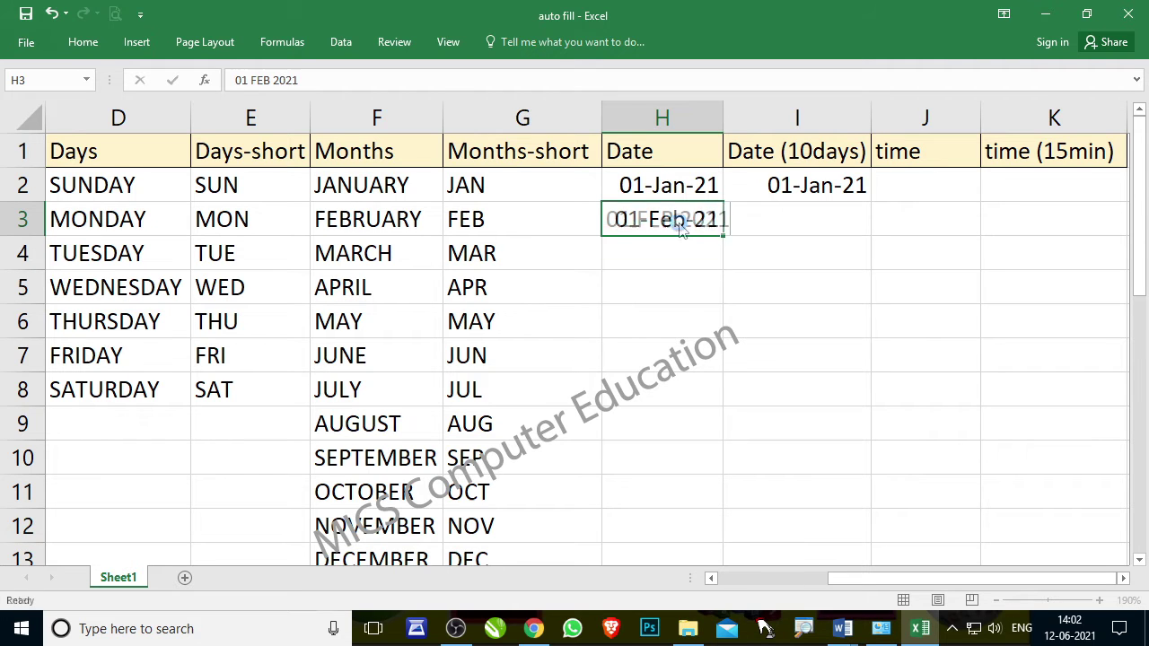
pyautogui.moveTo(678, 190); pyautogui.dragTo(703, 448)
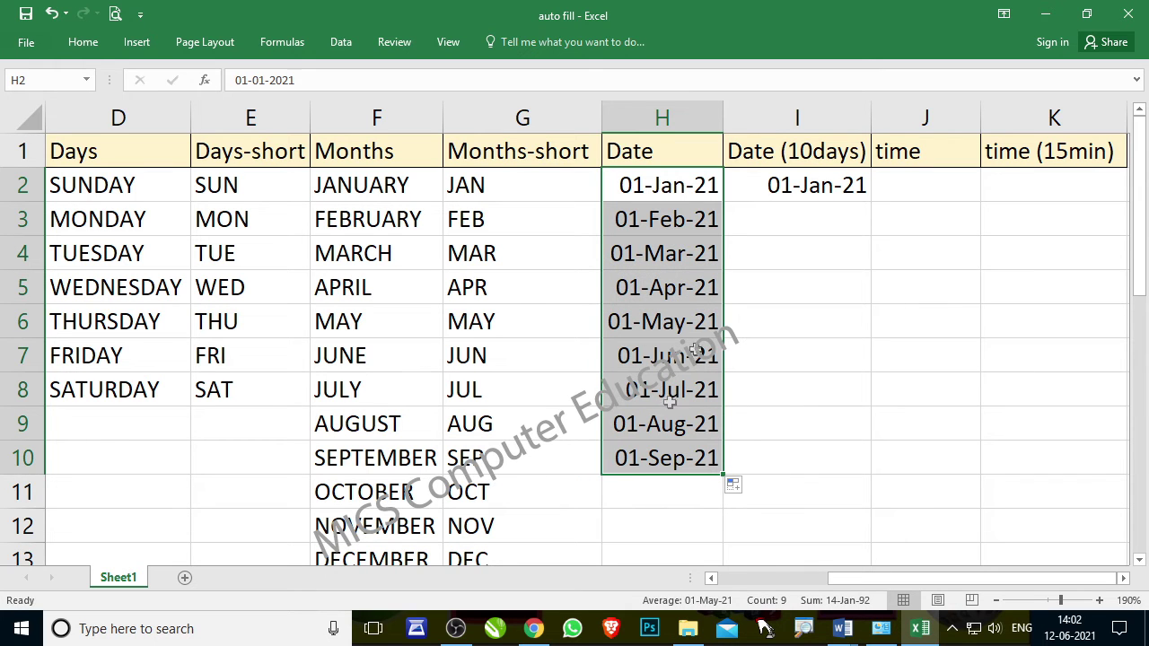
pyautogui.hotkey('ctrl', 'z')
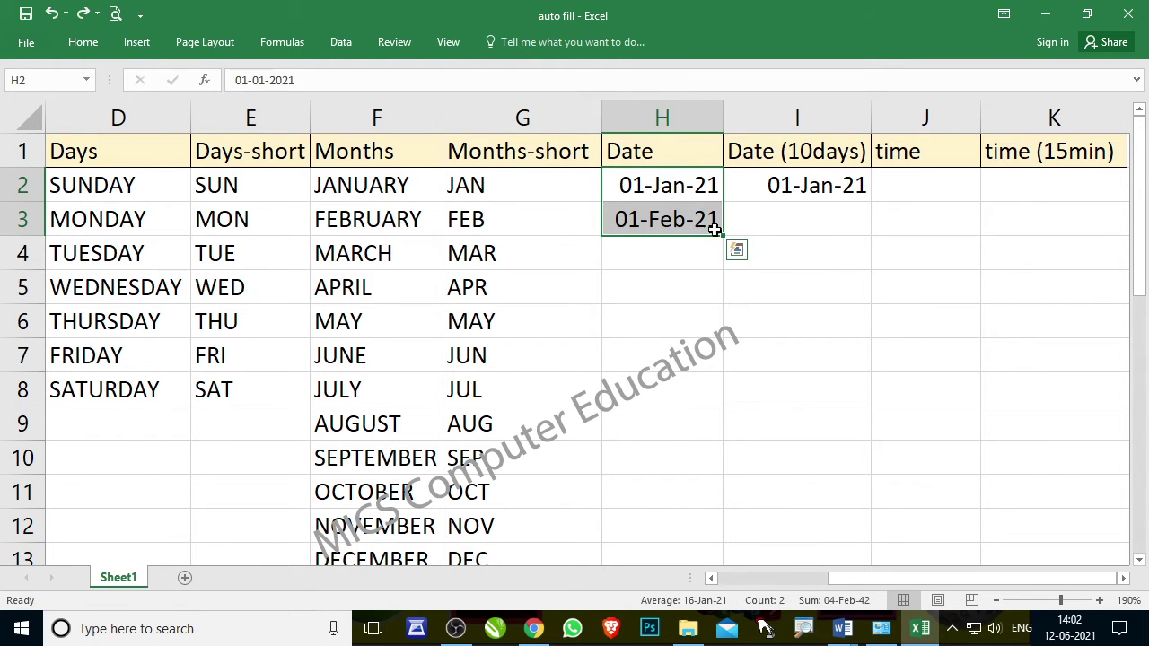
pyautogui.press('Delete')
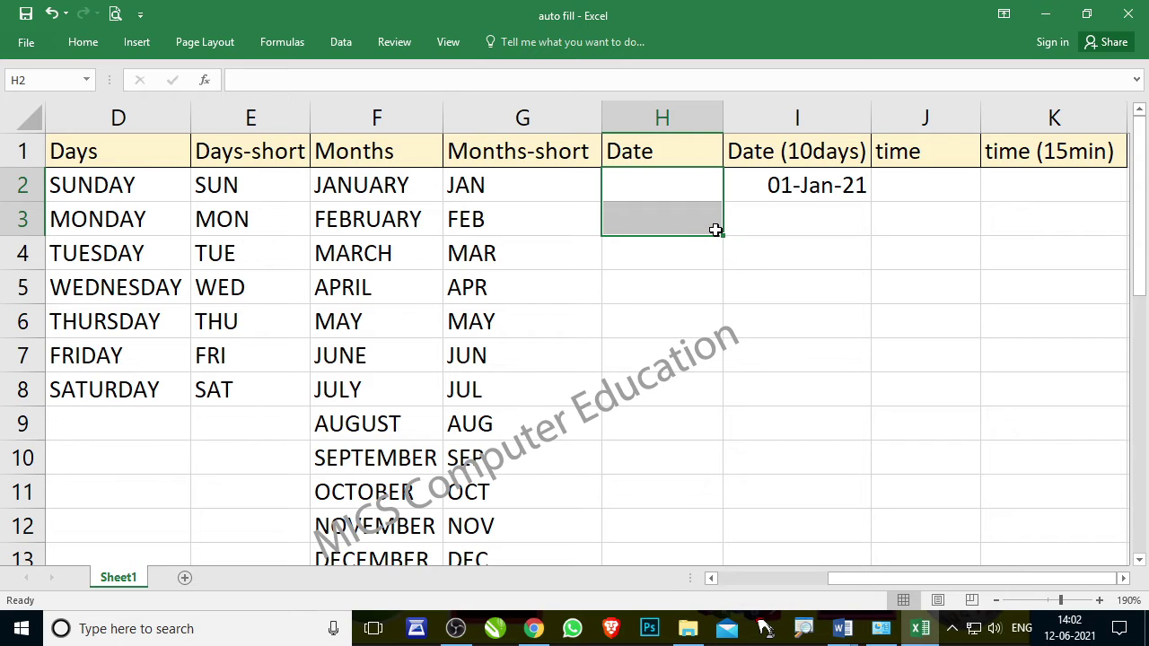
# Restore H2:H3, change H3 to 01-Jan-22, and fill yearly dates to 01-Jan-30 in H11
pyautogui.hotkey('ctrl', 'z')
pyautogui.click(761, 293)
pyautogui.click(684, 227)
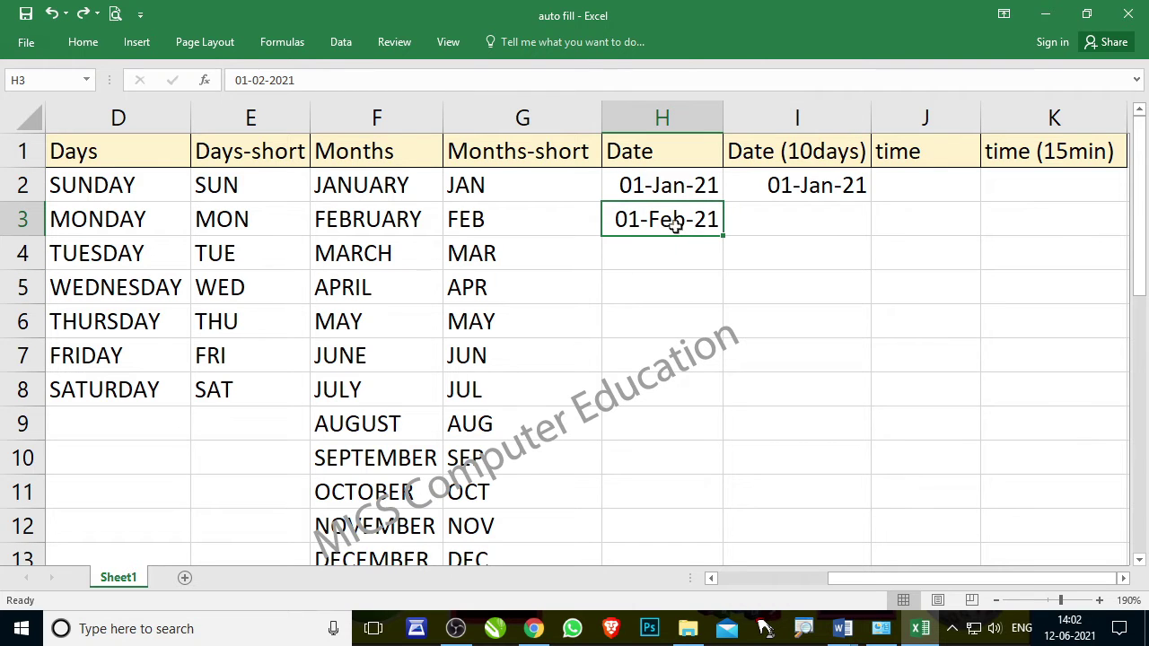
pyautogui.doubleClick(674, 225)
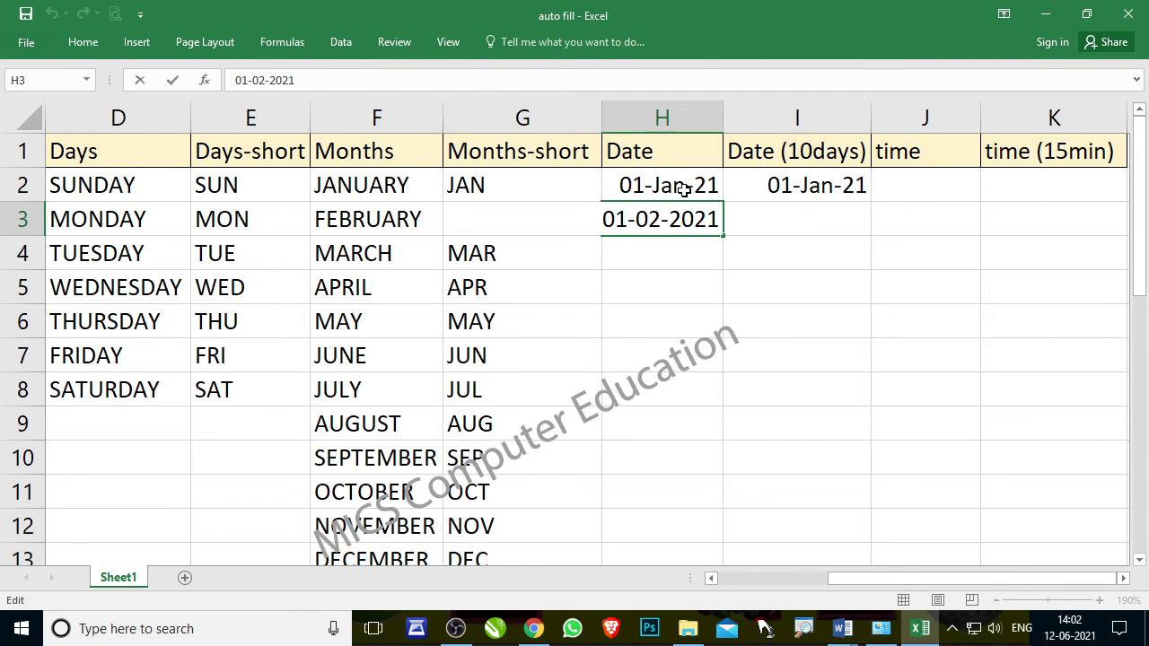
pyautogui.press('BackSpace')
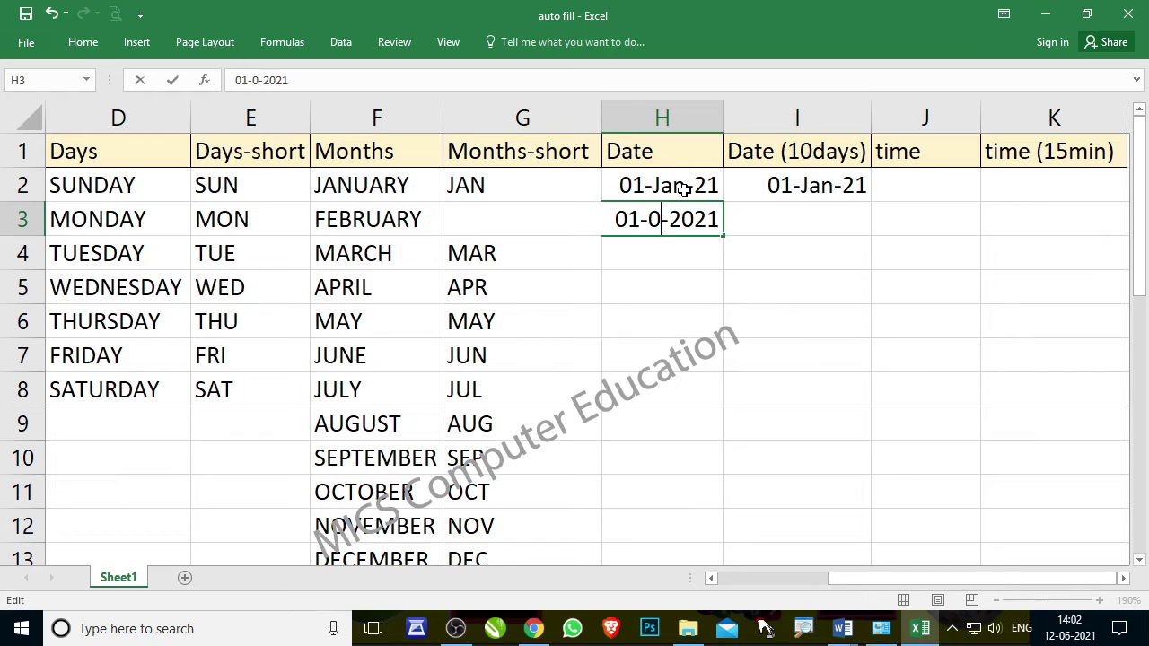
pyautogui.write('1')
pyautogui.press('Right')
pyautogui.press('Right')
pyautogui.hotkey('shift', 'Right')
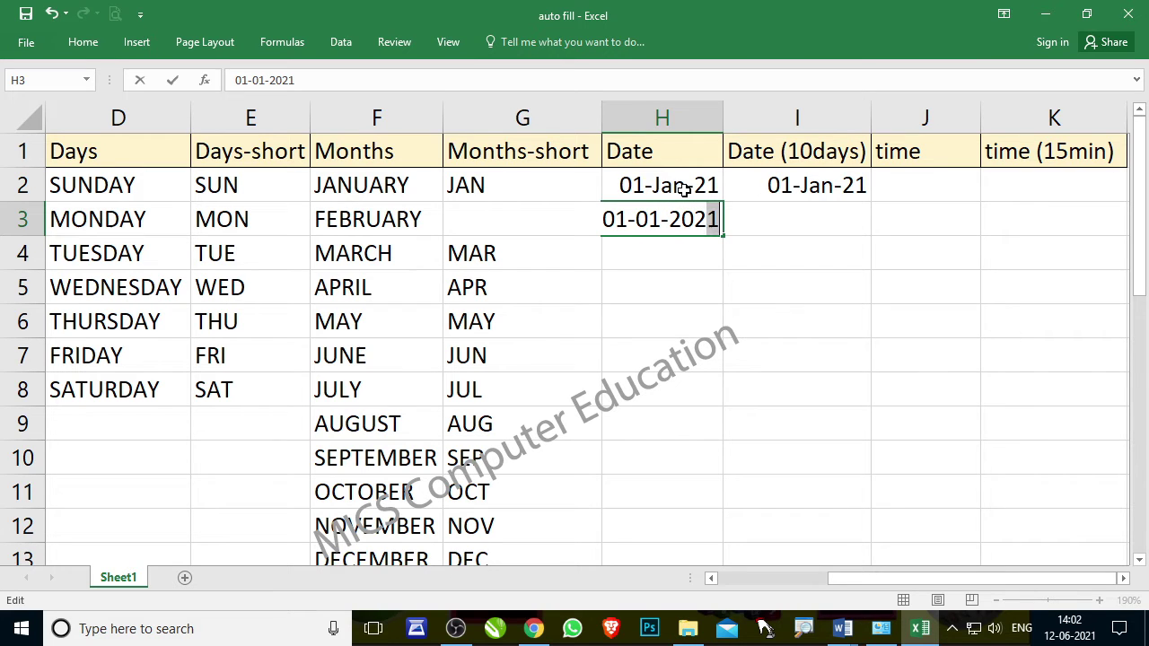
pyautogui.write('2')
pyautogui.press('Return')
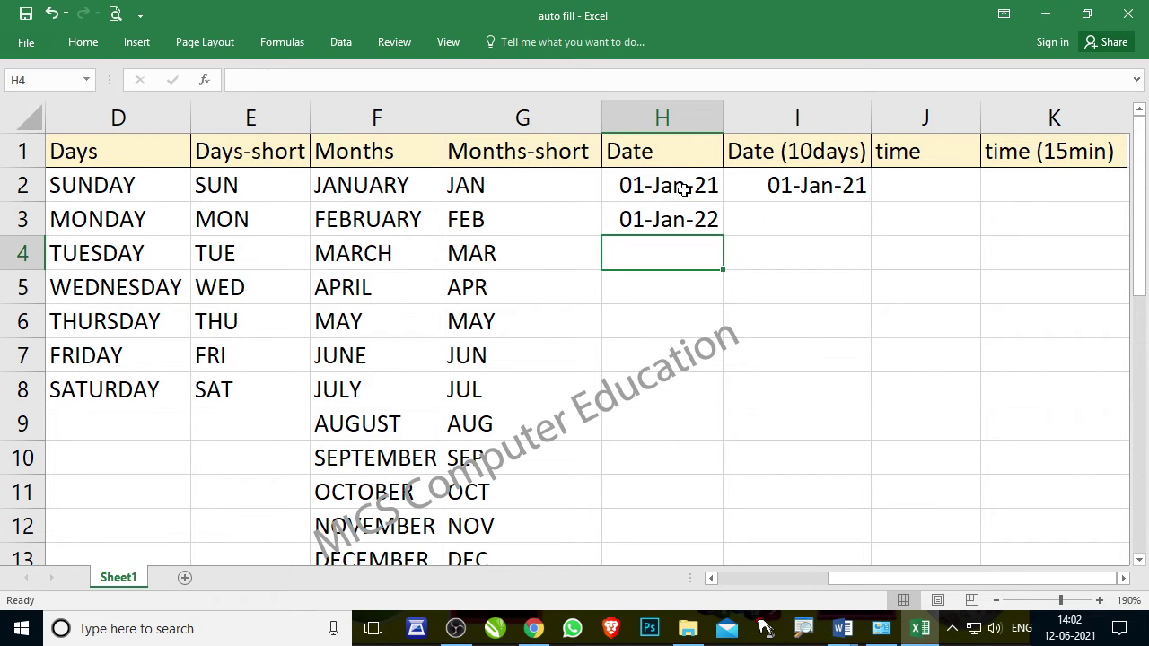
pyautogui.moveTo(683, 189)
pyautogui.mouseDown()
pyautogui.moveTo(673, 224)
pyautogui.moveTo(697, 389)
pyautogui.moveTo(696, 503)
pyautogui.mouseUp()
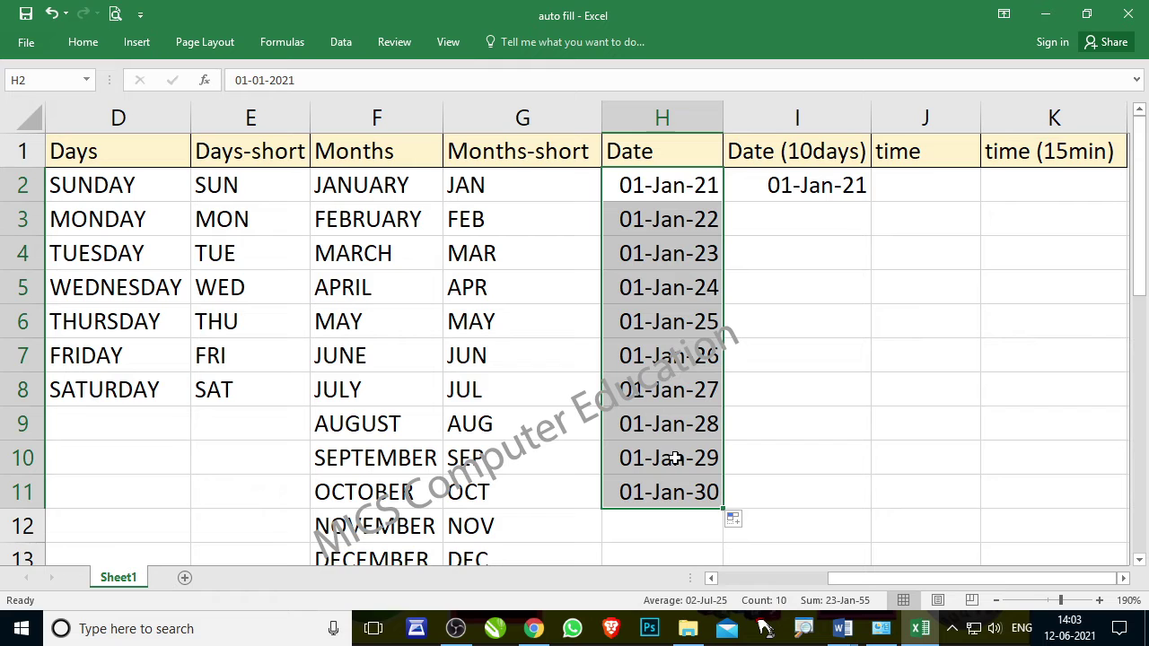
pyautogui.click(832, 186)
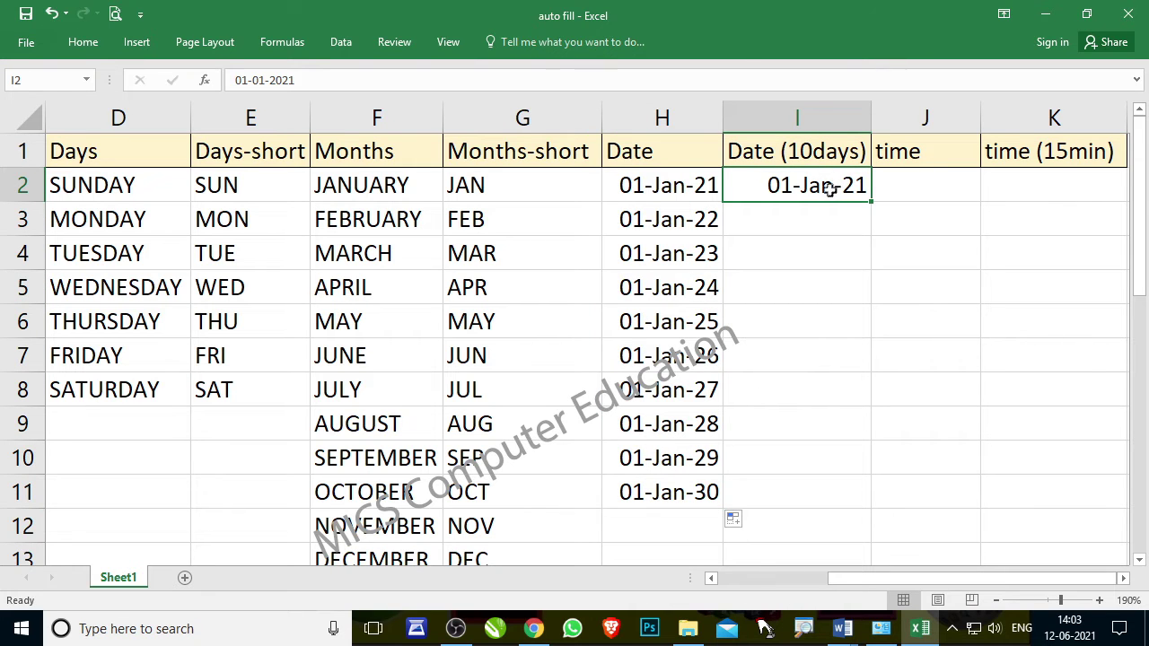
pyautogui.click(818, 221)
pyautogui.click(819, 189)
pyautogui.click(817, 226)
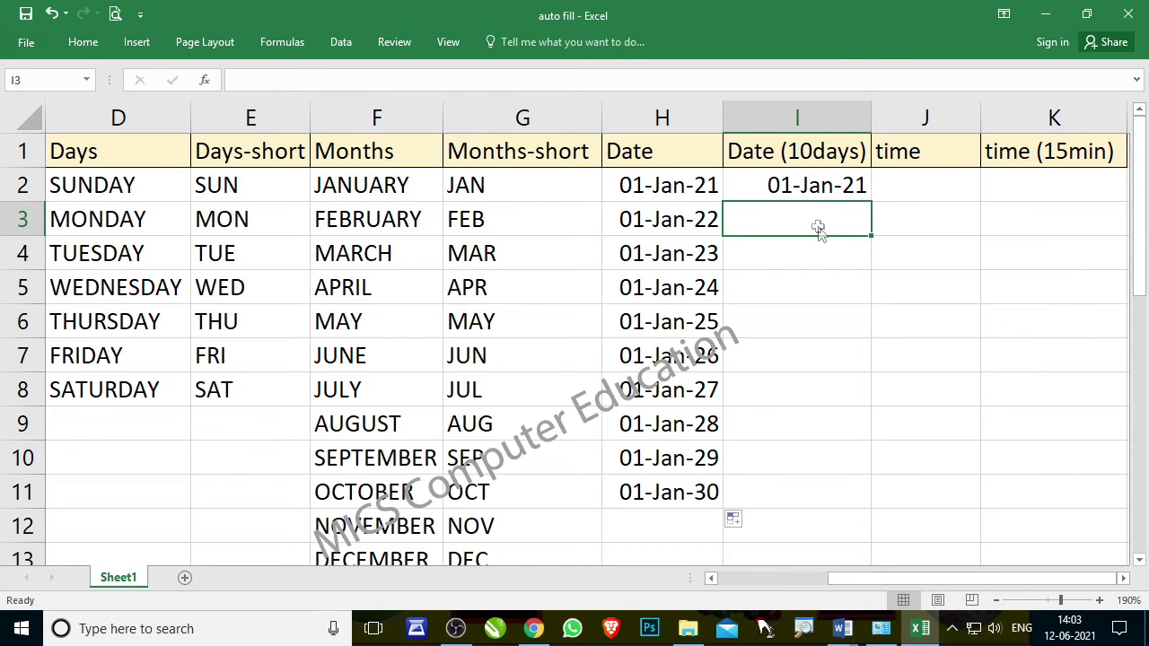
pyautogui.write('10 JAN 2021')
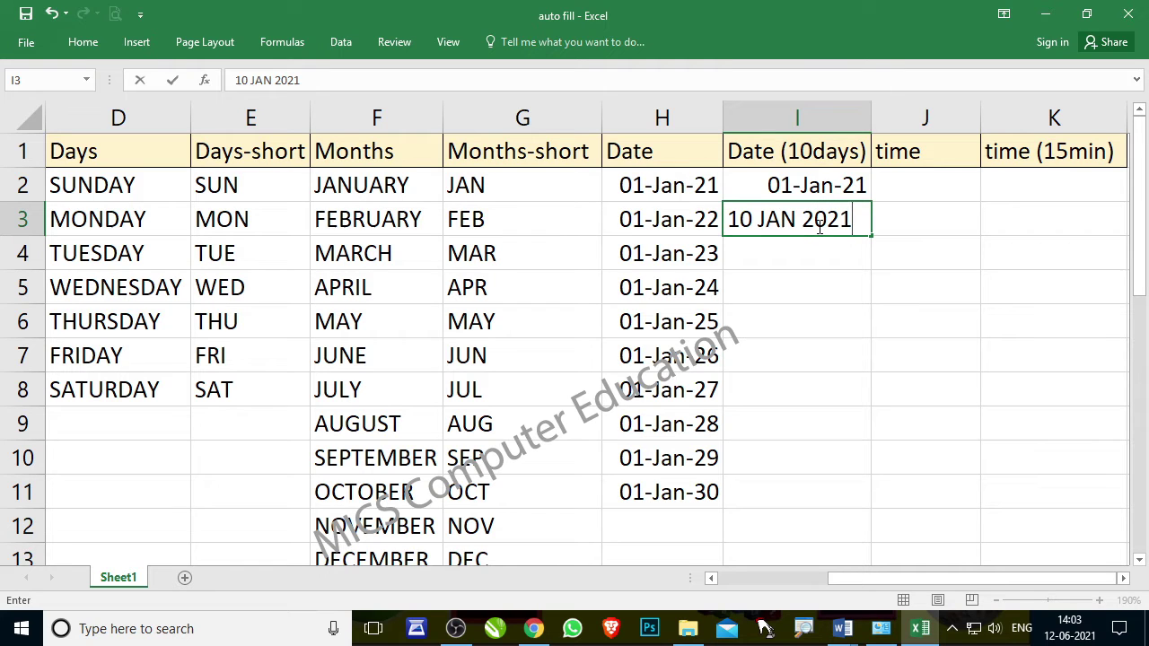
pyautogui.press('BackSpace')
pyautogui.write('1')
pyautogui.press('Return')
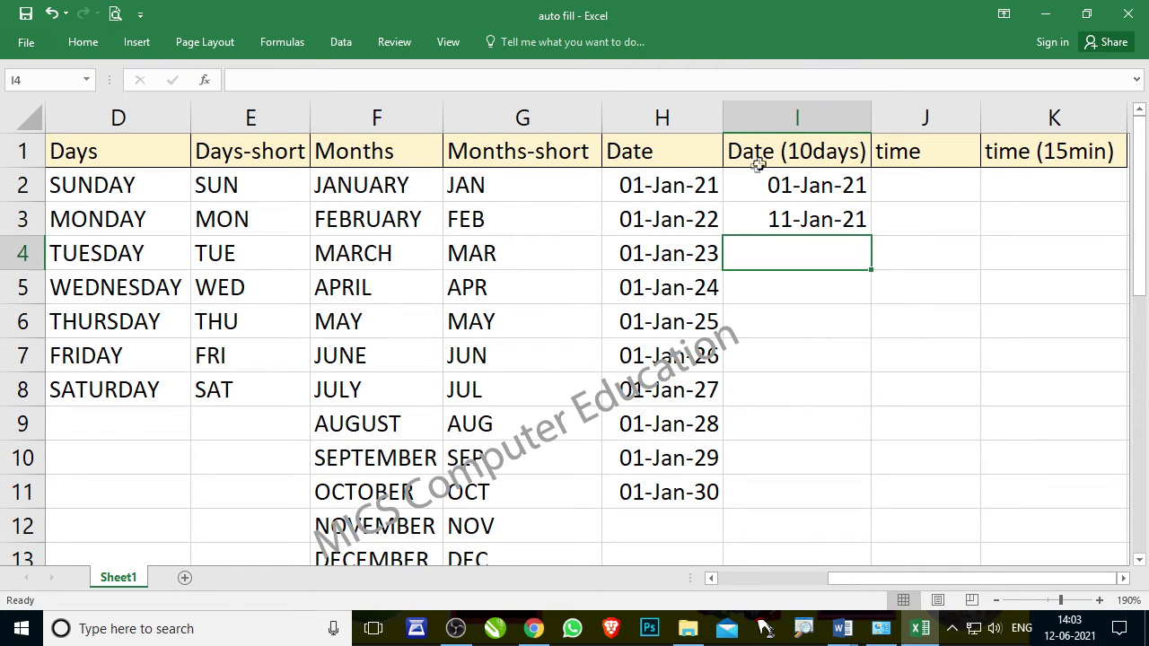
pyautogui.moveTo(777, 184); pyautogui.dragTo(774, 222)
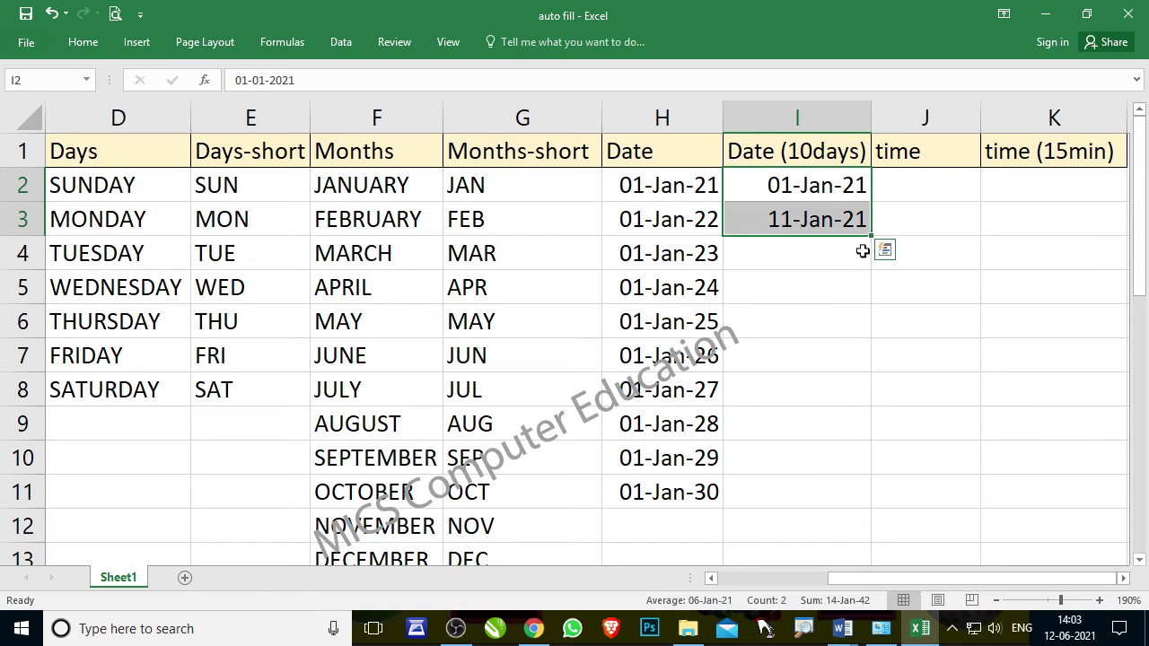
pyautogui.moveTo(871, 237); pyautogui.dragTo(870, 508)
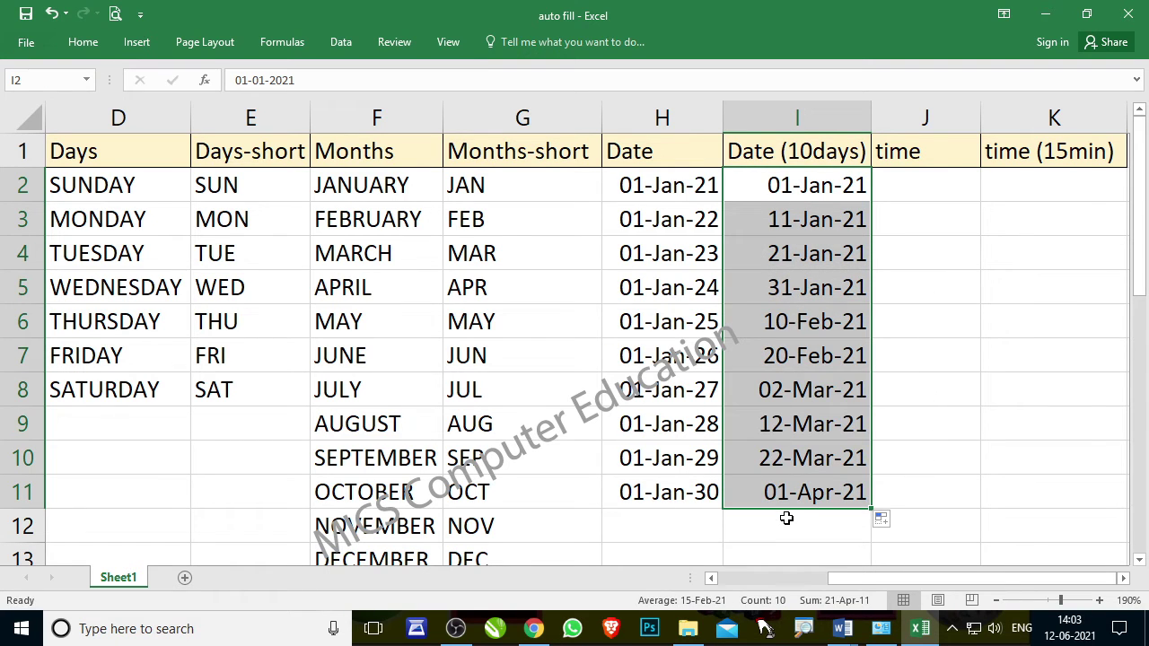
pyautogui.hotkey('ctrl', 'z')
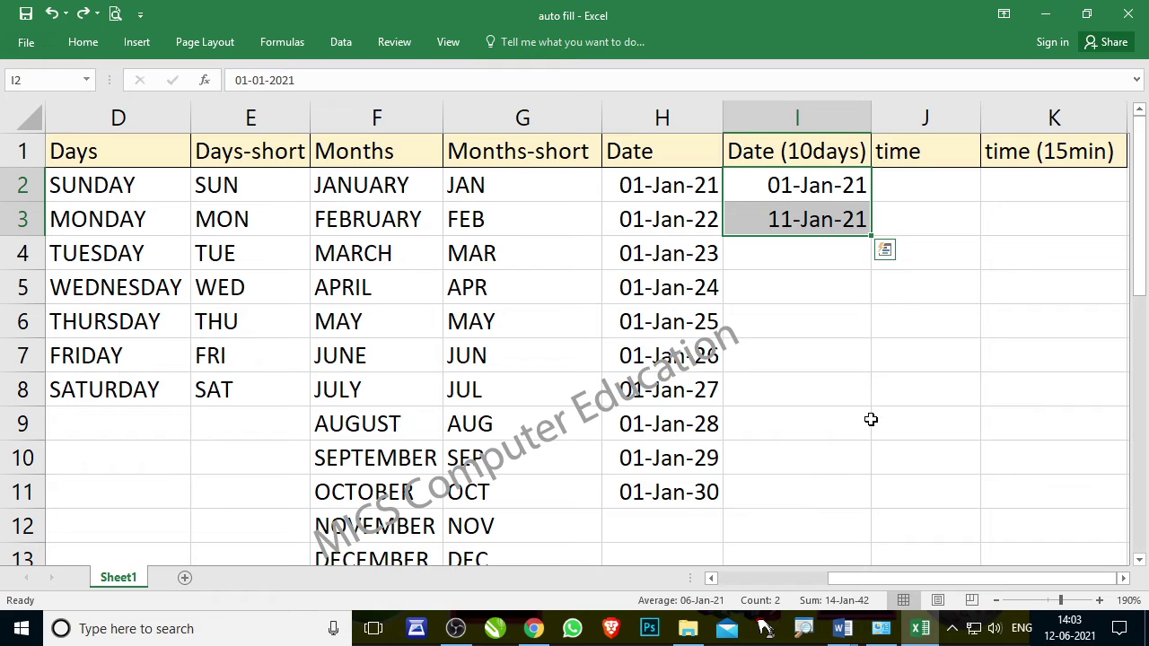
pyautogui.hotkey('ctrl', 'z')
pyautogui.click(884, 359)
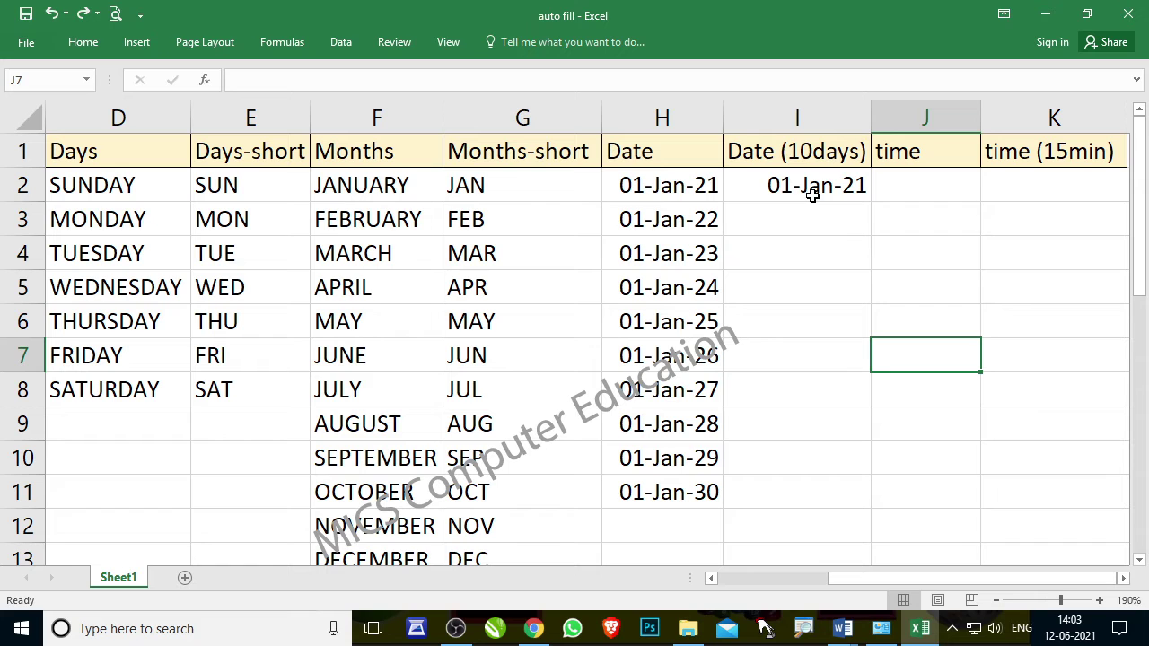
# Fill I2:I11 with a column Date series stepping 10 days, from 01-Jan-21 to 01-Apr-21
pyautogui.moveTo(822, 185); pyautogui.dragTo(809, 495)
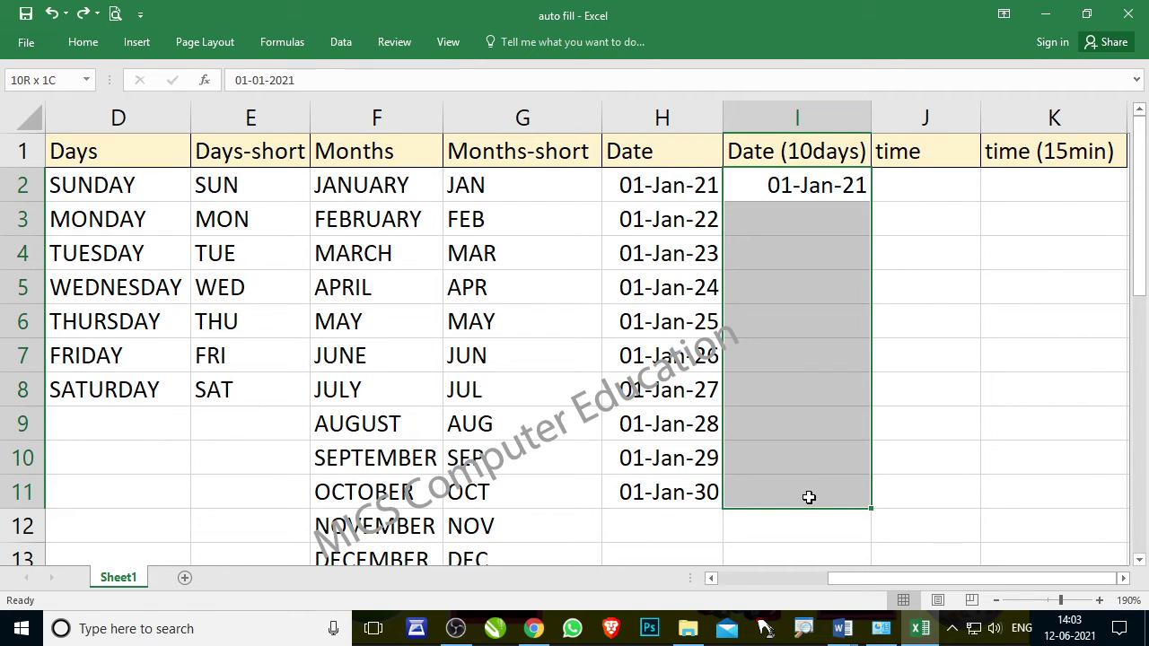
pyautogui.click(85, 47)
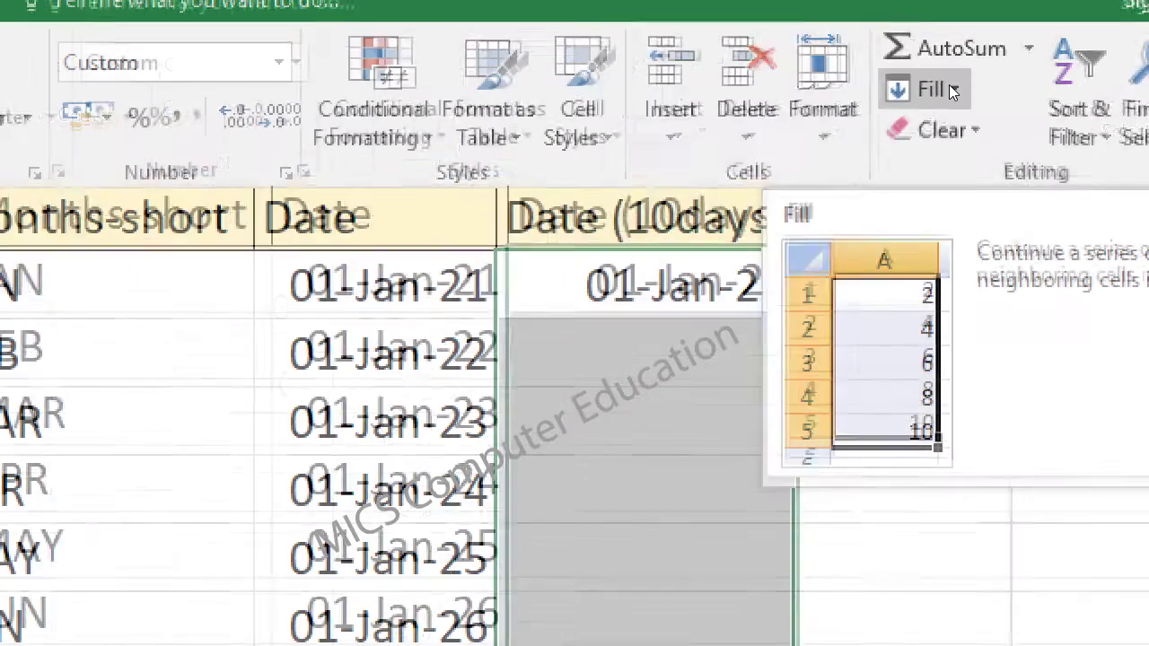
pyautogui.click(951, 88)
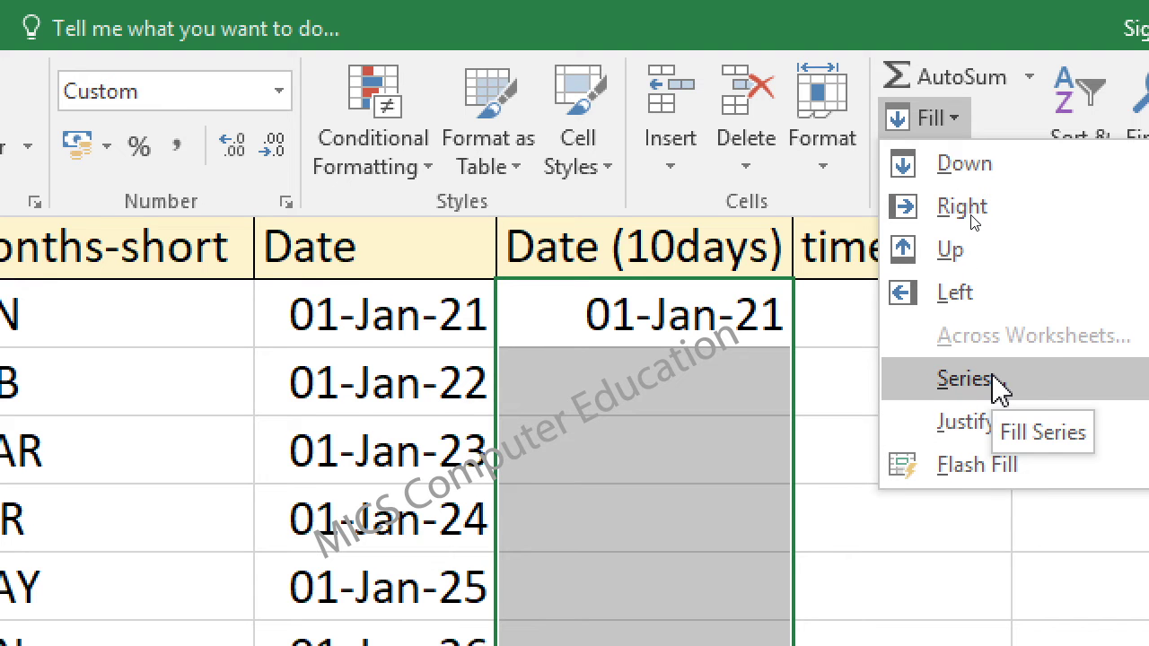
pyautogui.click(964, 378)
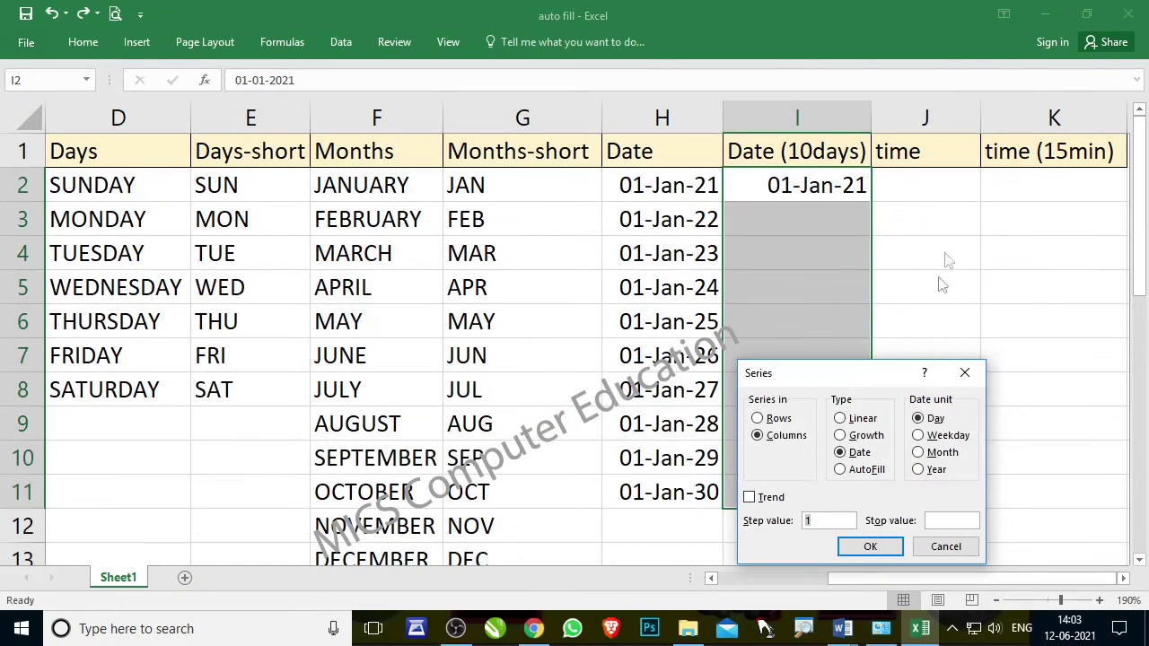
pyautogui.moveTo(893, 373)
pyautogui.mouseDown()
pyautogui.moveTo(699, 231)
pyautogui.moveTo(663, 228)
pyautogui.mouseUp()
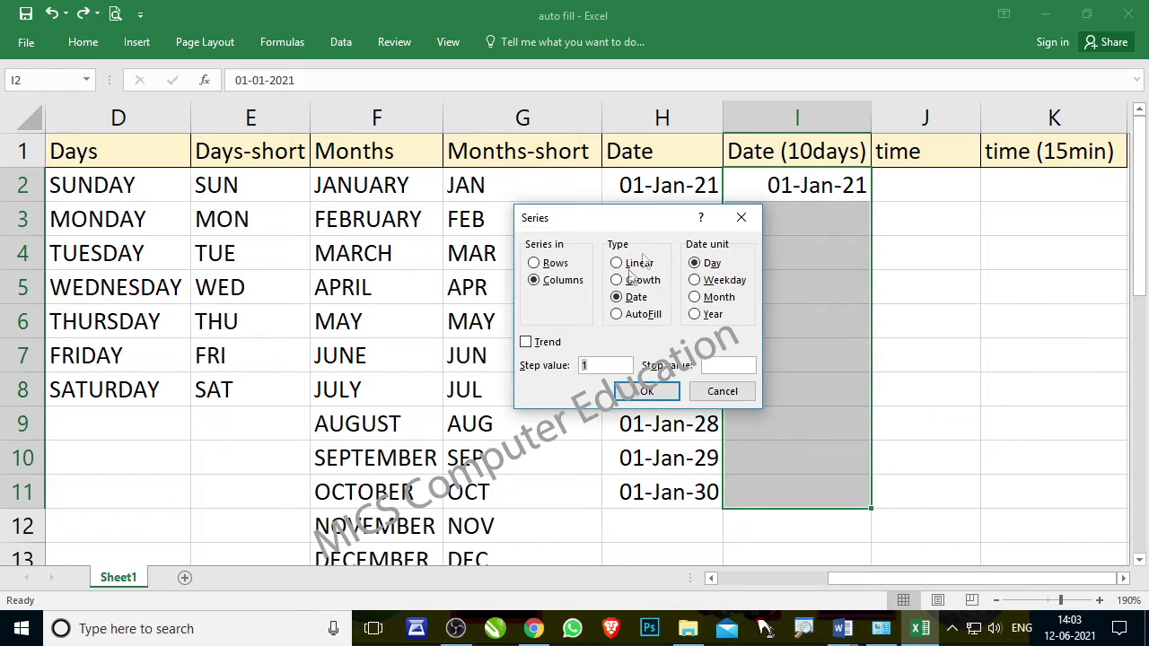
pyautogui.click(572, 285)
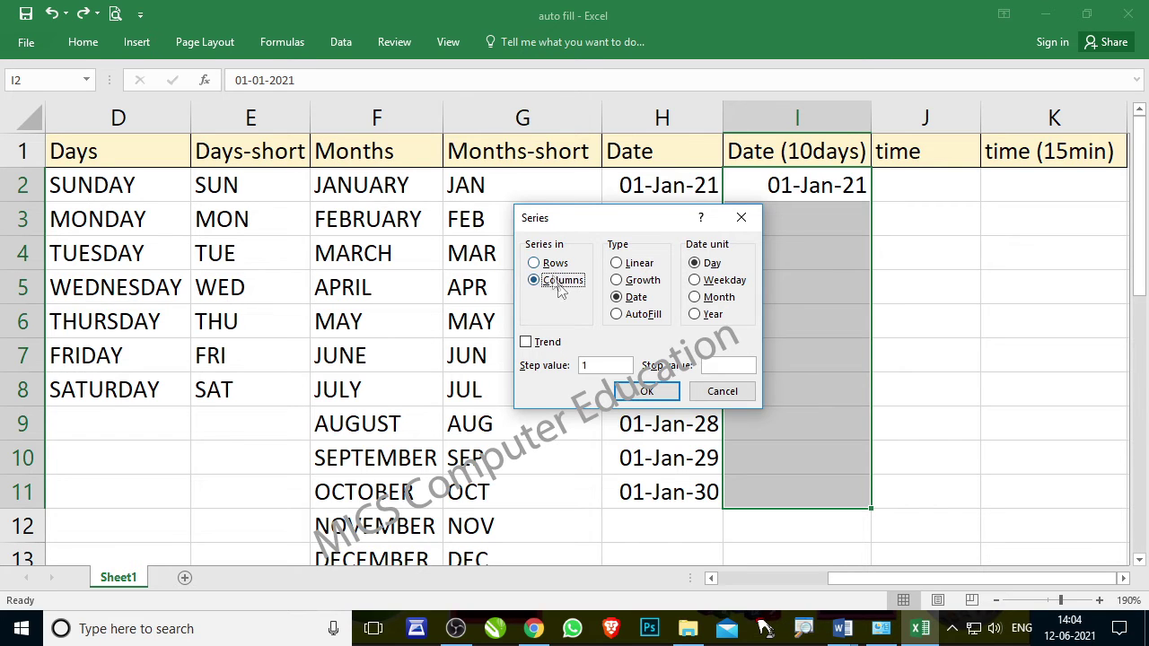
pyautogui.doubleClick(596, 367)
pyautogui.click(642, 395)
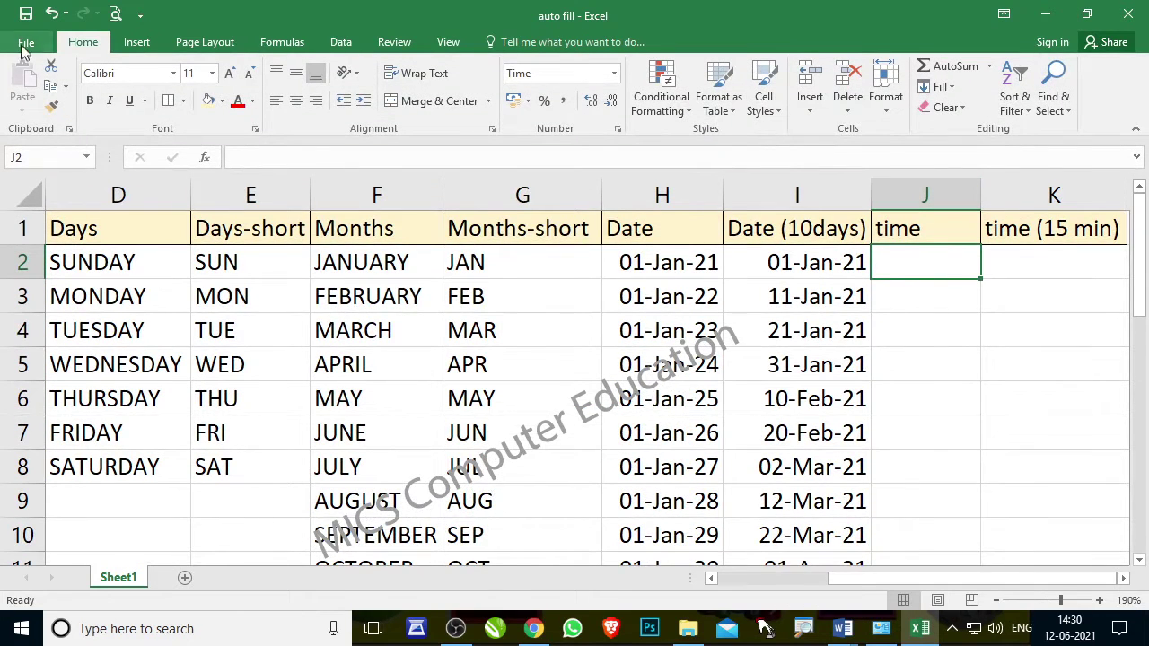
# Collapse the ribbon and fill J2:J11 with hourly times from 10:10:00 to 19:10:00
pyautogui.doubleClick(80, 45)
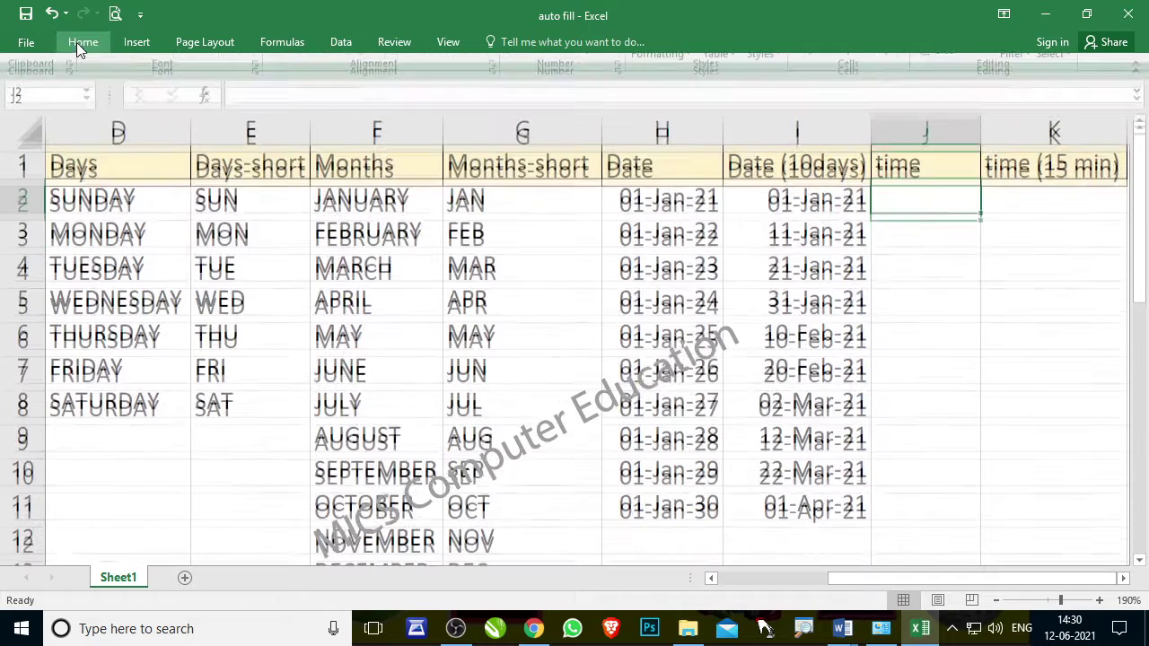
pyautogui.write('10')
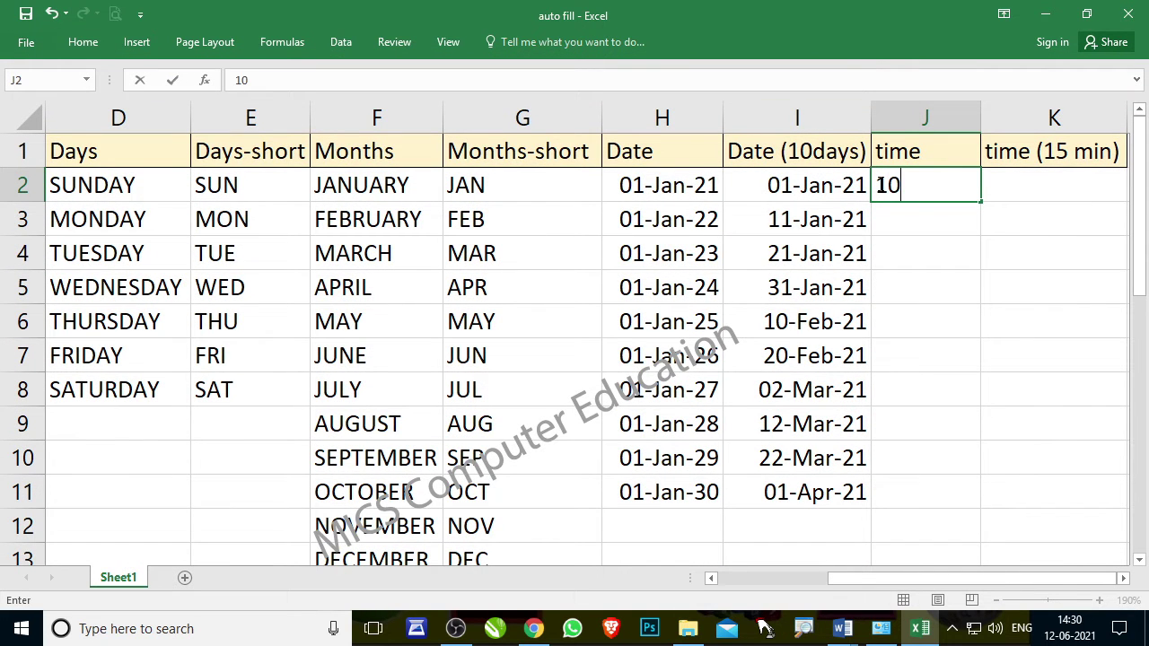
pyautogui.write(':10')
pyautogui.press('Return')
pyautogui.click(913, 185)
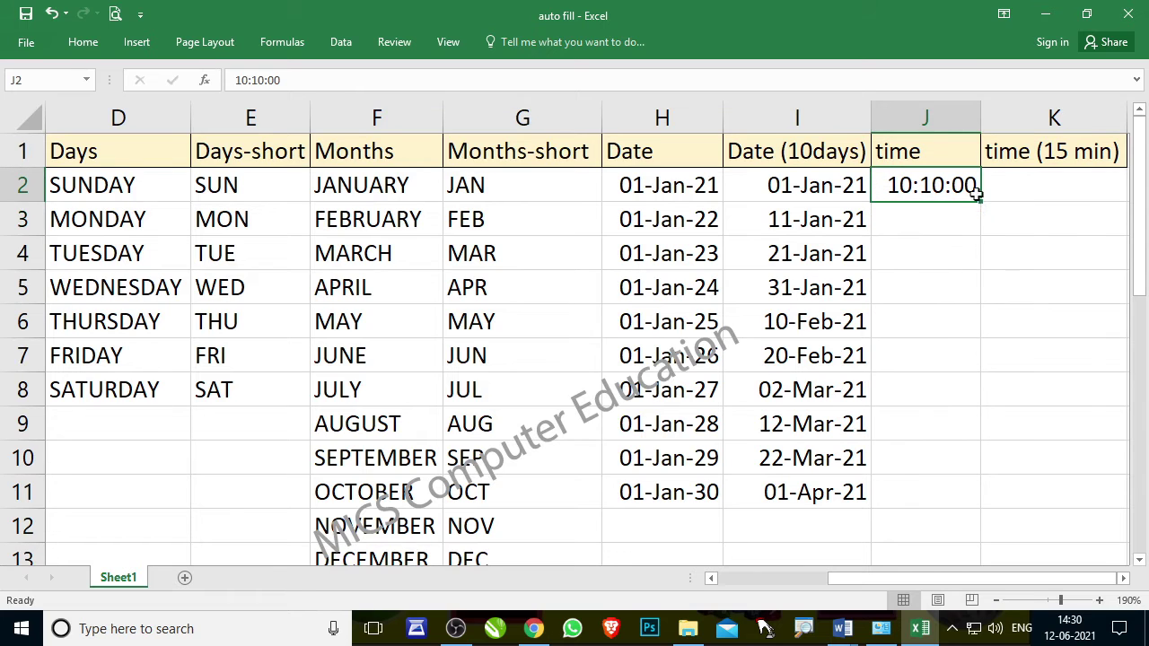
pyautogui.moveTo(981, 204); pyautogui.dragTo(966, 508)
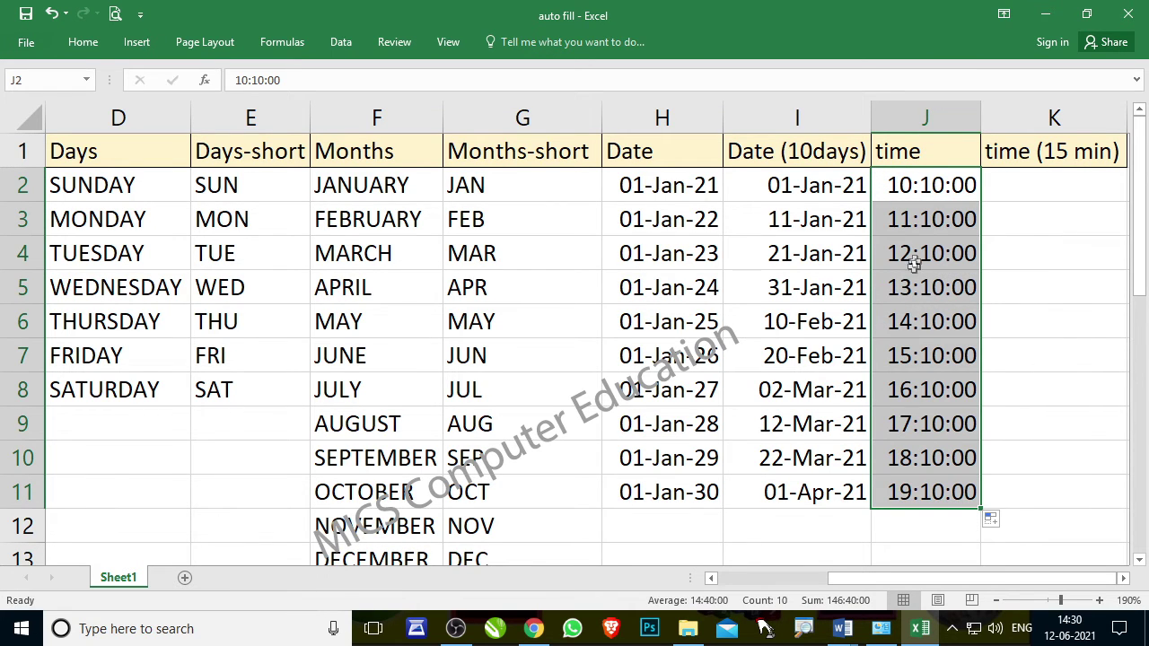
# Enter 10:00 and 10:15 in K2:K3 and extend them to a 15-minute series ending 12:15
pyautogui.click(1029, 187)
pyautogui.write('10:1')
pyautogui.press('BackSpace')
pyautogui.write('00')
pyautogui.press('Return')
pyautogui.write('10:15')
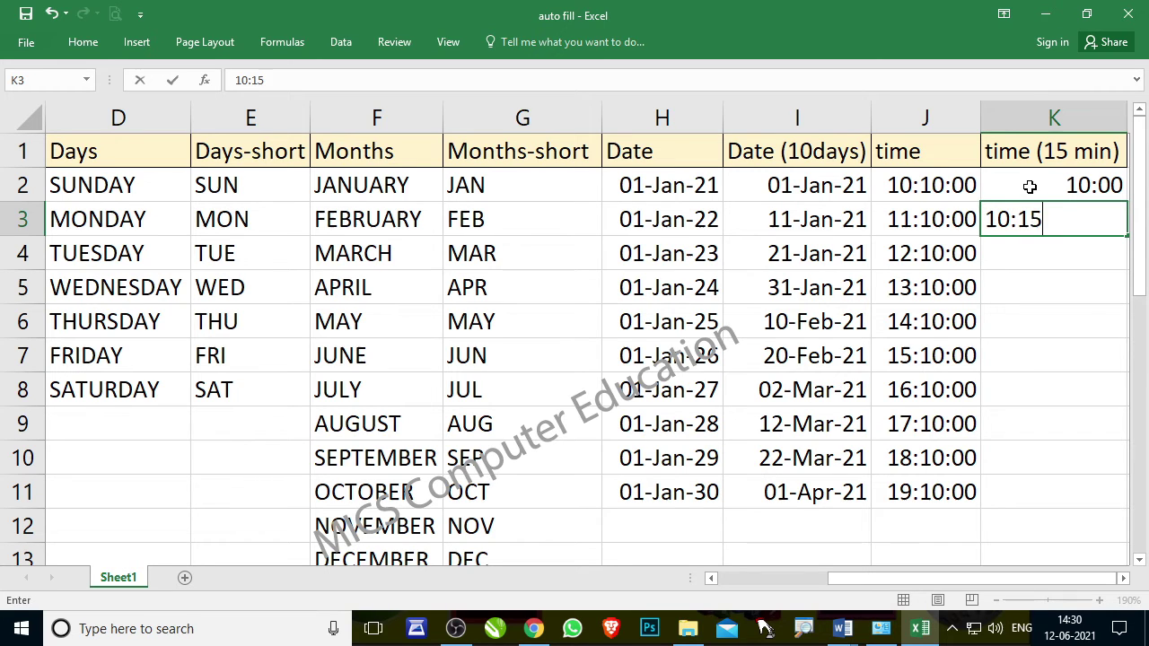
pyautogui.press('Return')
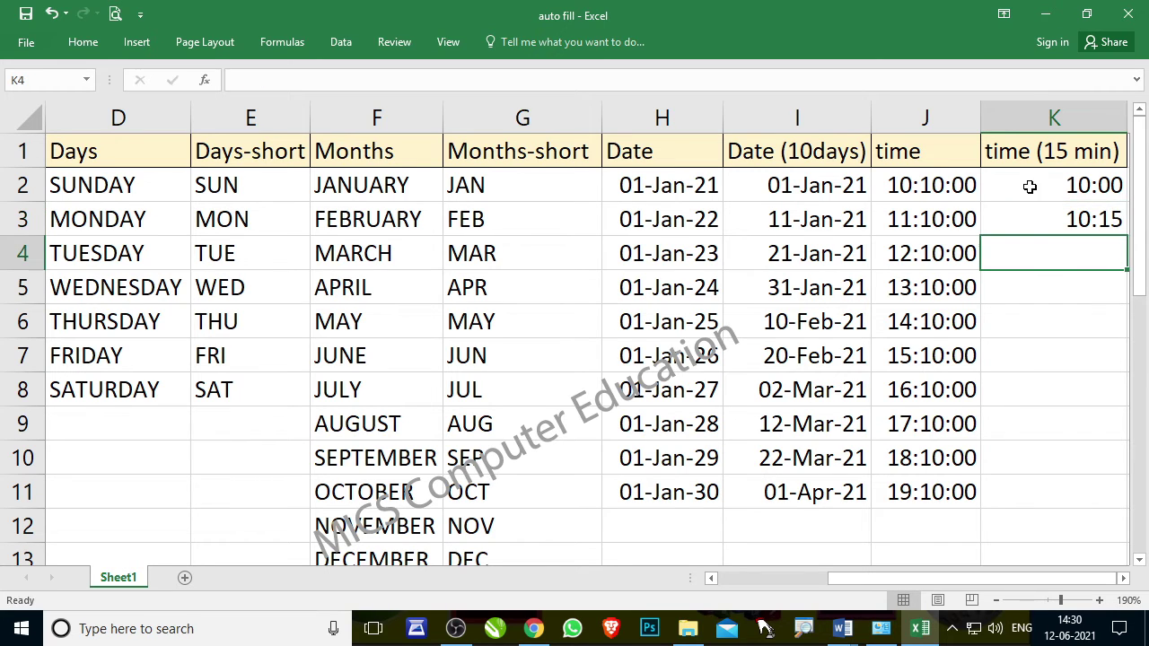
pyautogui.click(1093, 186)
pyautogui.moveTo(1093, 186); pyautogui.dragTo(1115, 501)
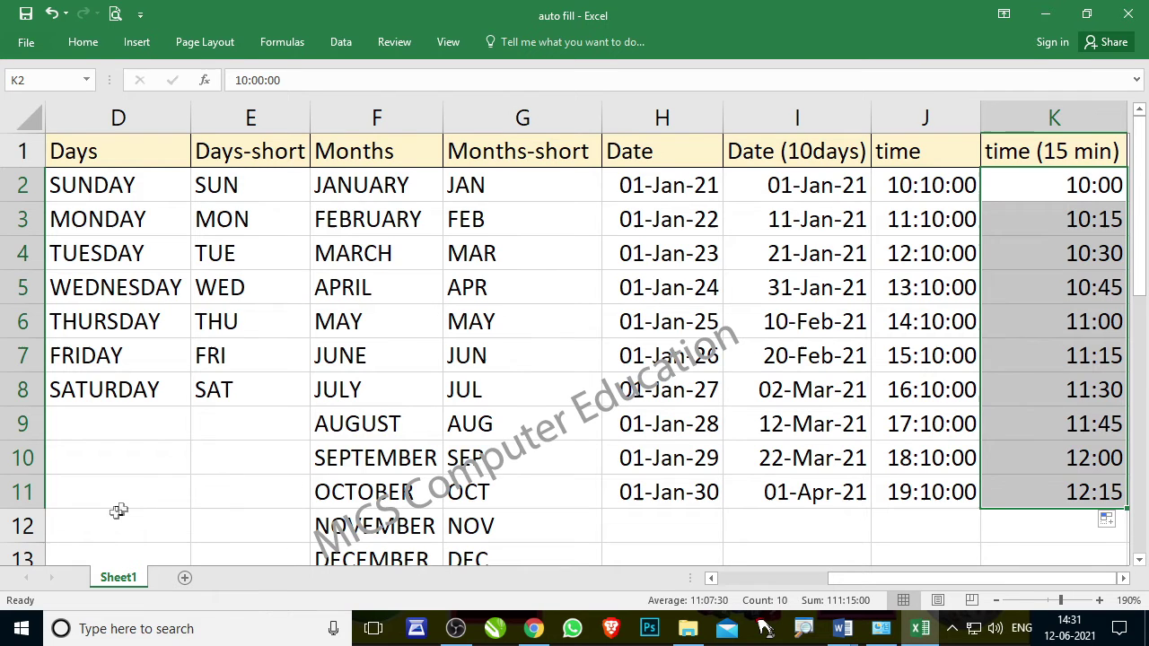
# Read down the question list, then return to column A at the top of the sheet
pyautogui.scroll(-3, 145, 467)
pyautogui.scroll(-1, 144, 467)
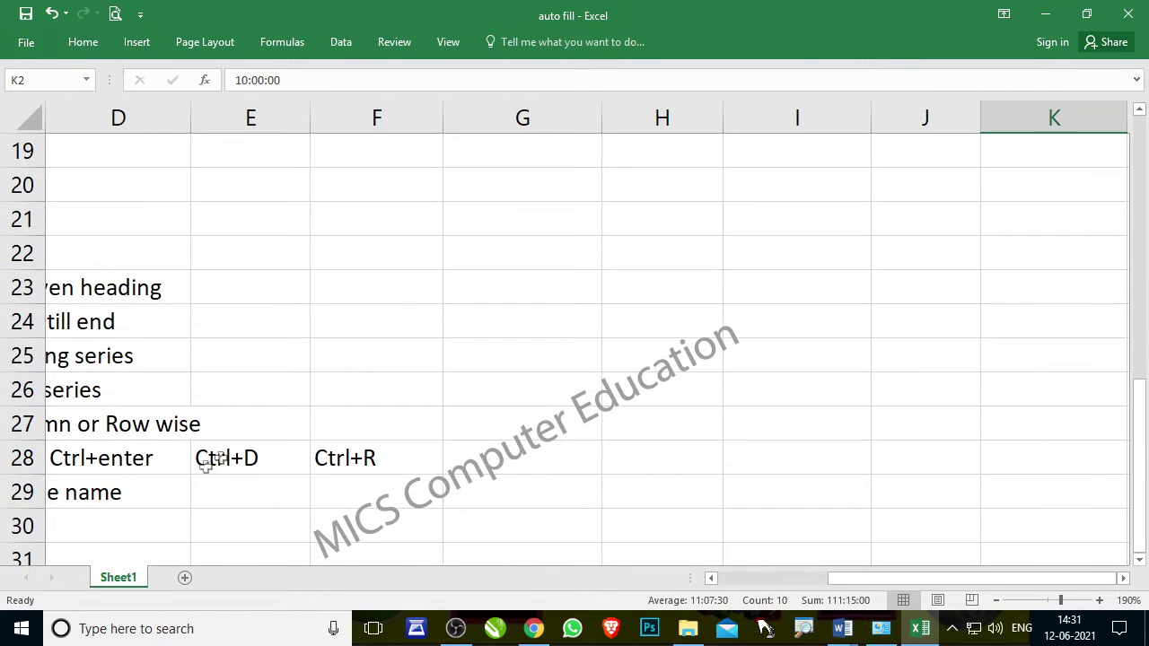
pyautogui.click(296, 413)
pyautogui.press('Home')
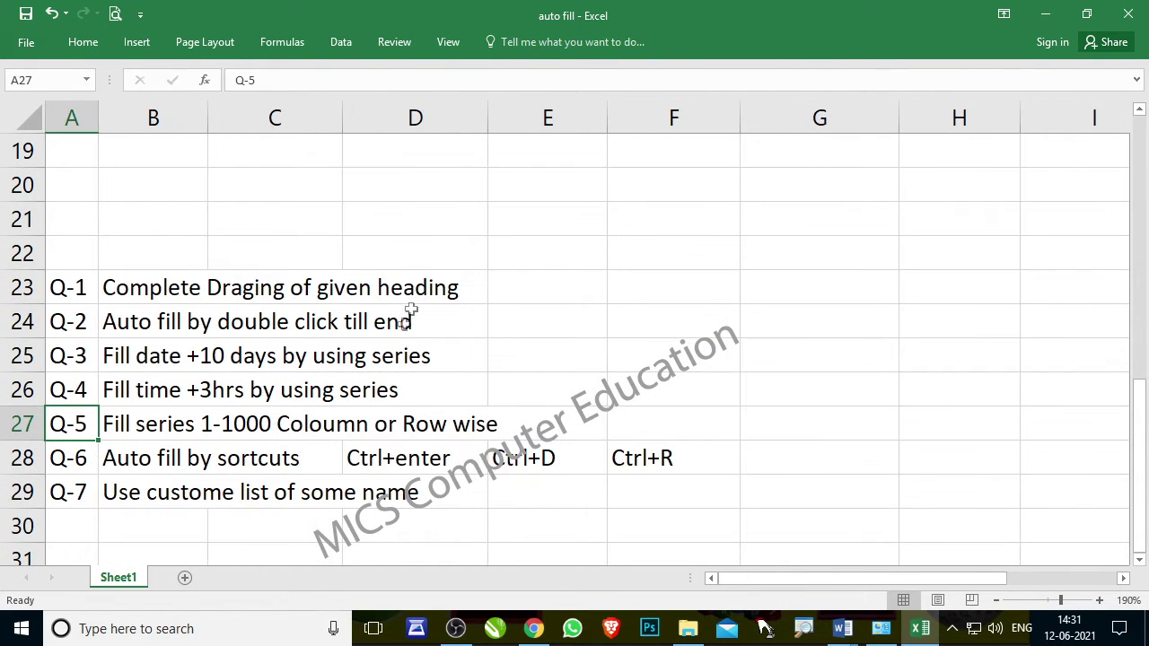
pyautogui.scroll(1, 318, 277)
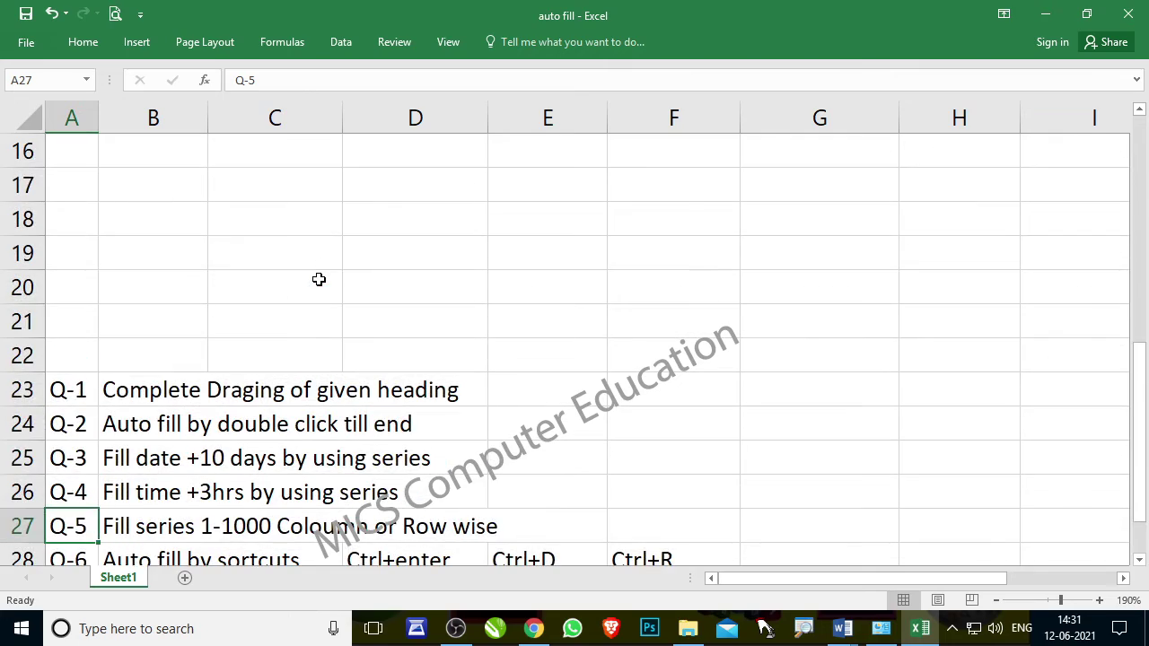
pyautogui.scroll(3, 319, 279)
pyautogui.scroll(1, 318, 277)
pyautogui.scroll(1, 336, 336)
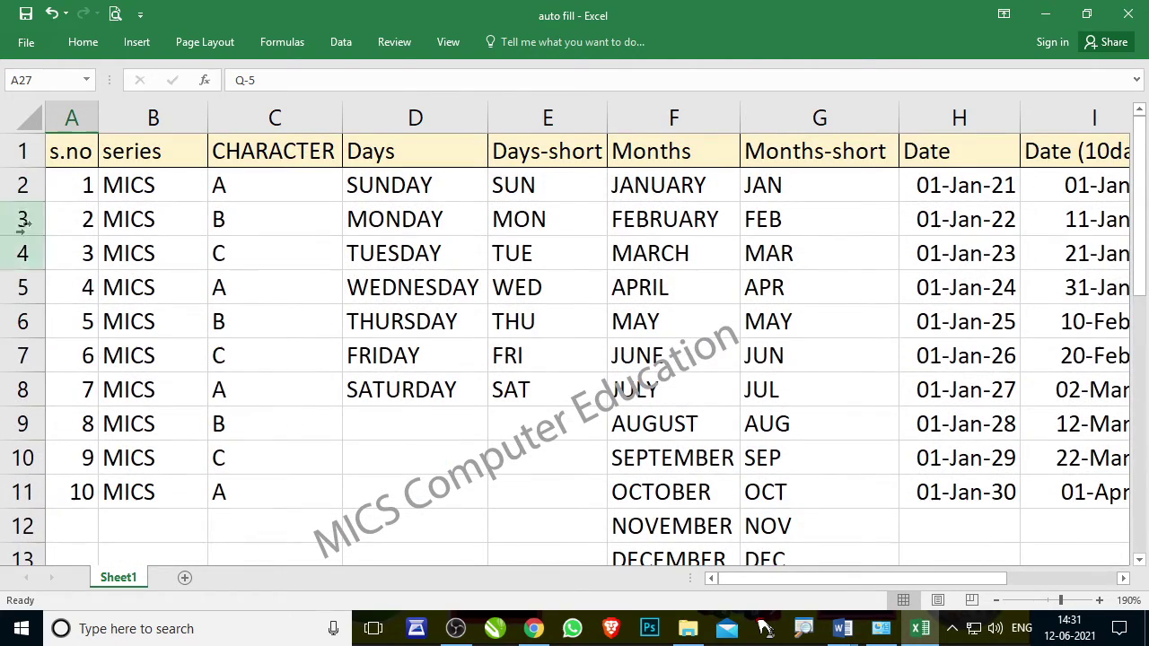
# Check the serial numbers 1 to 10, then add a new blank worksheet, Sheet2
pyautogui.click(80, 184)
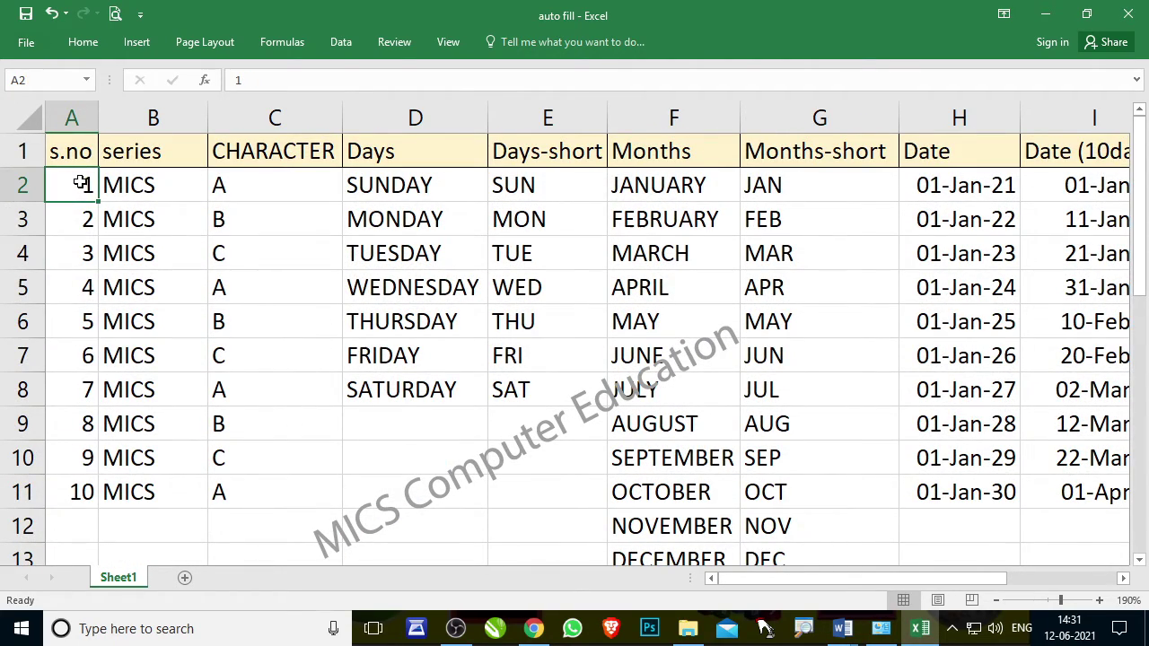
pyautogui.click(75, 490)
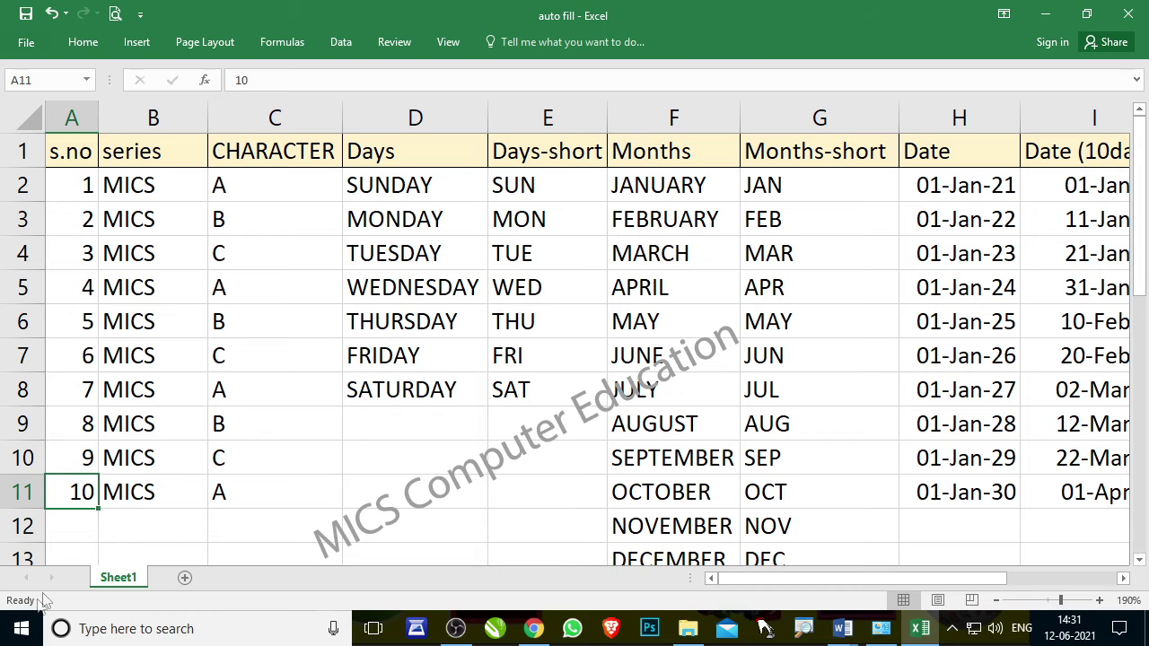
pyautogui.click(455, 520)
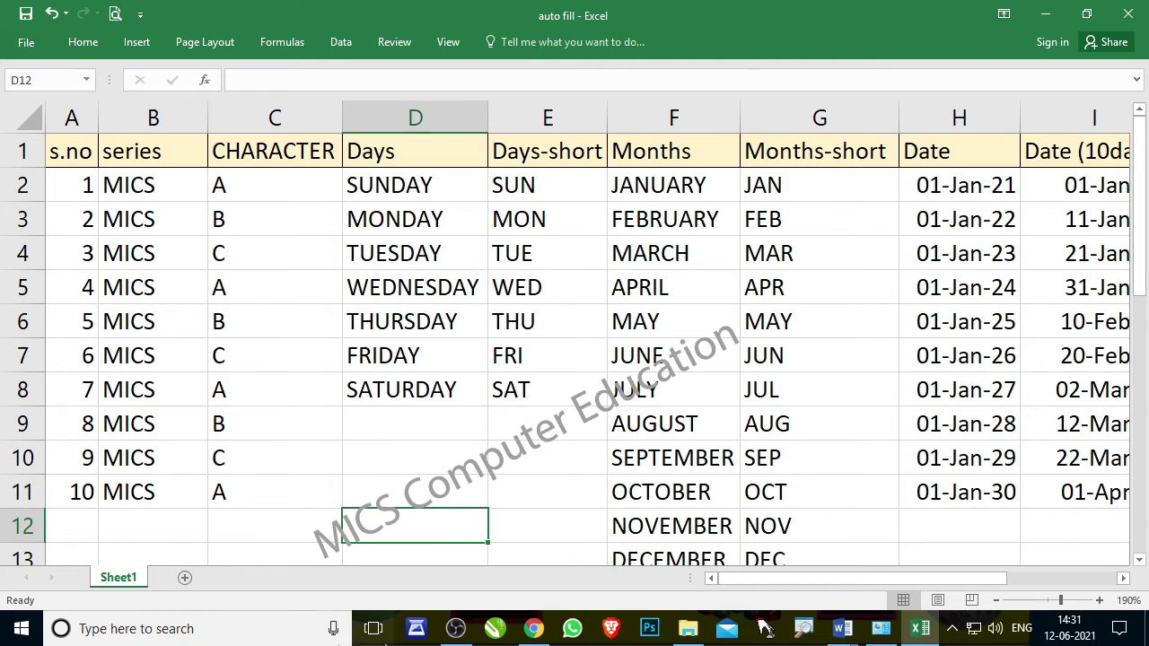
pyautogui.click(185, 578)
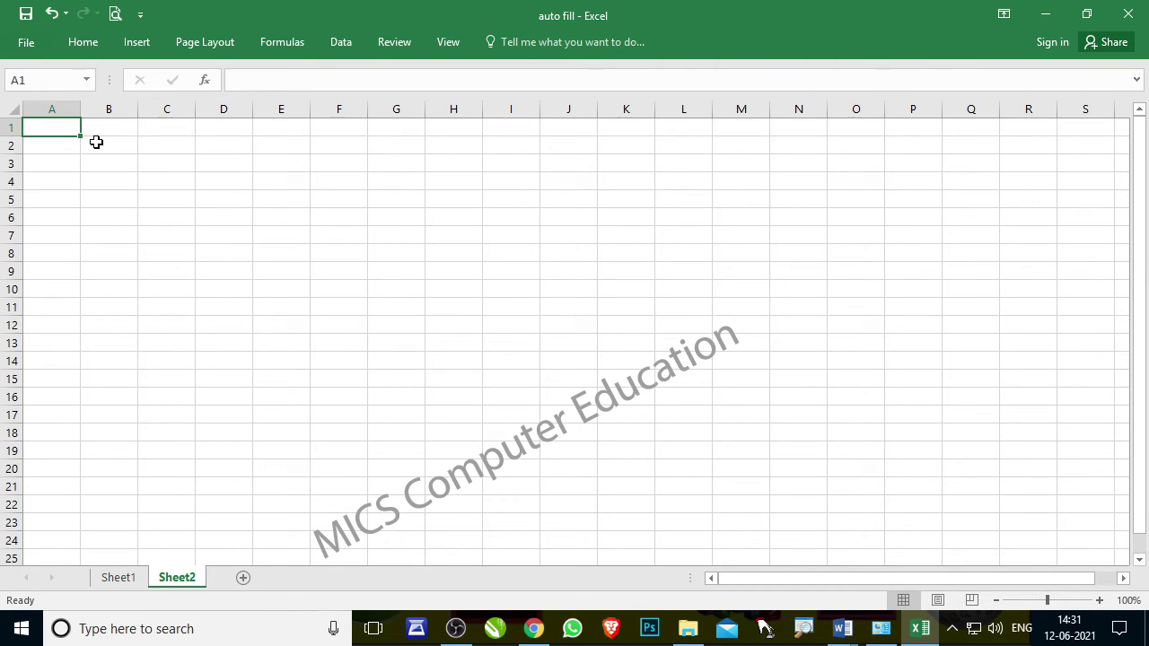
# Enter 1 in A1 and fill column A with a linear series, step 1, stop value 1000
pyautogui.write('1')
pyautogui.press('Return')
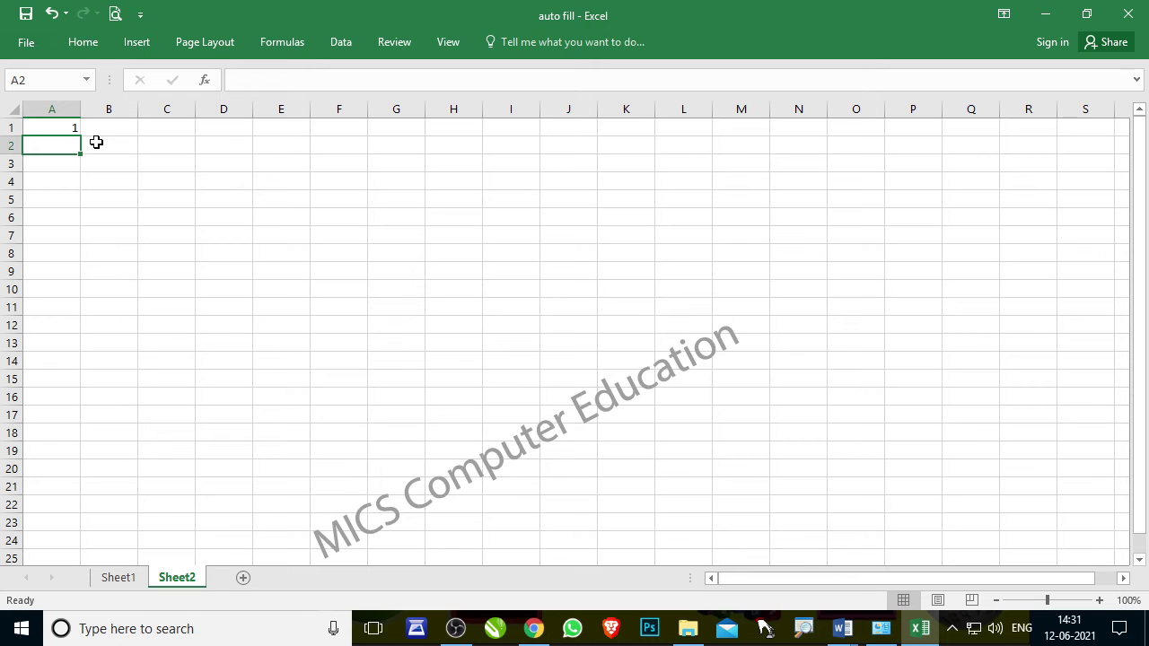
pyautogui.click(78, 127)
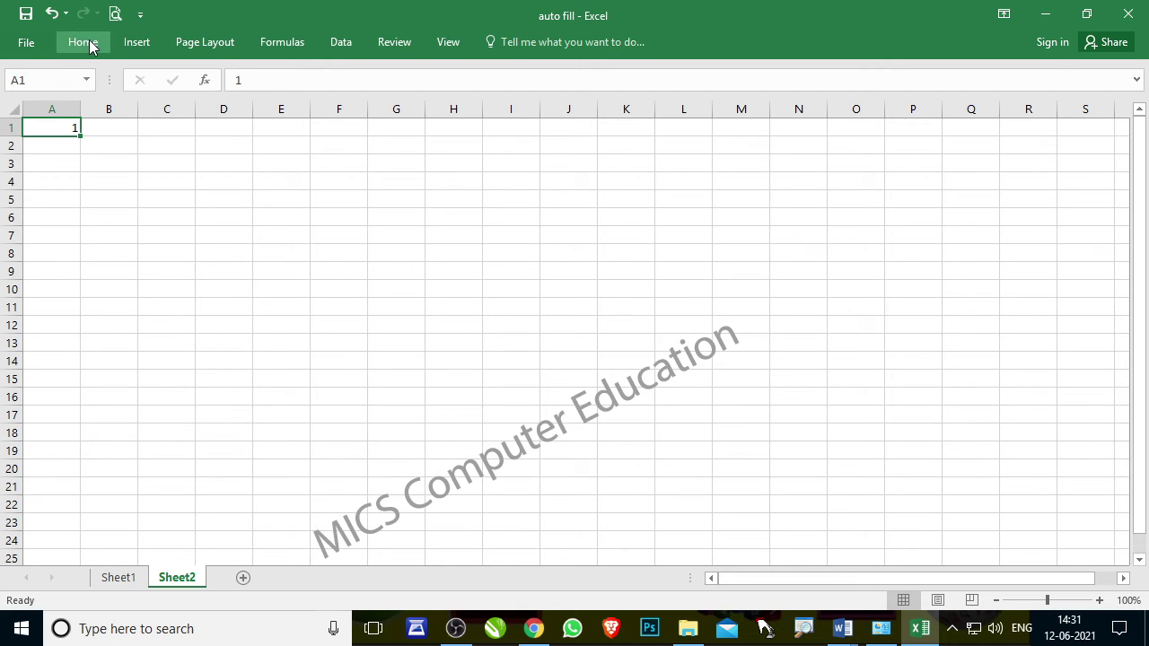
pyautogui.click(88, 43)
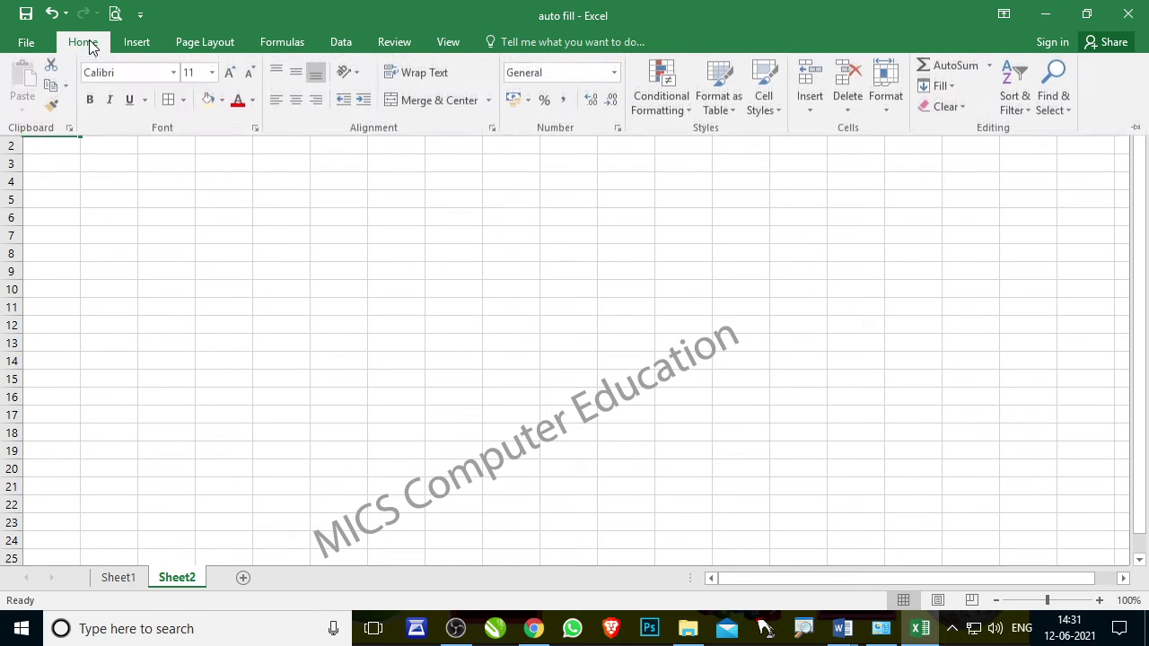
pyautogui.click(939, 86)
pyautogui.click(960, 216)
pyautogui.write('1000')
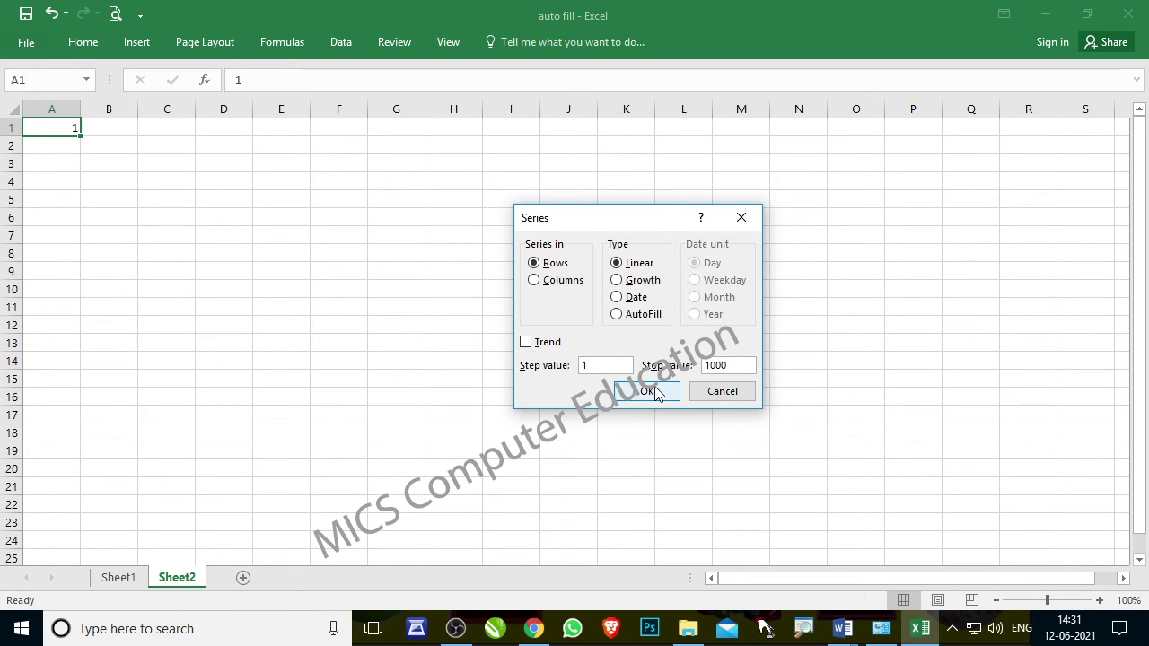
pyautogui.click(560, 282)
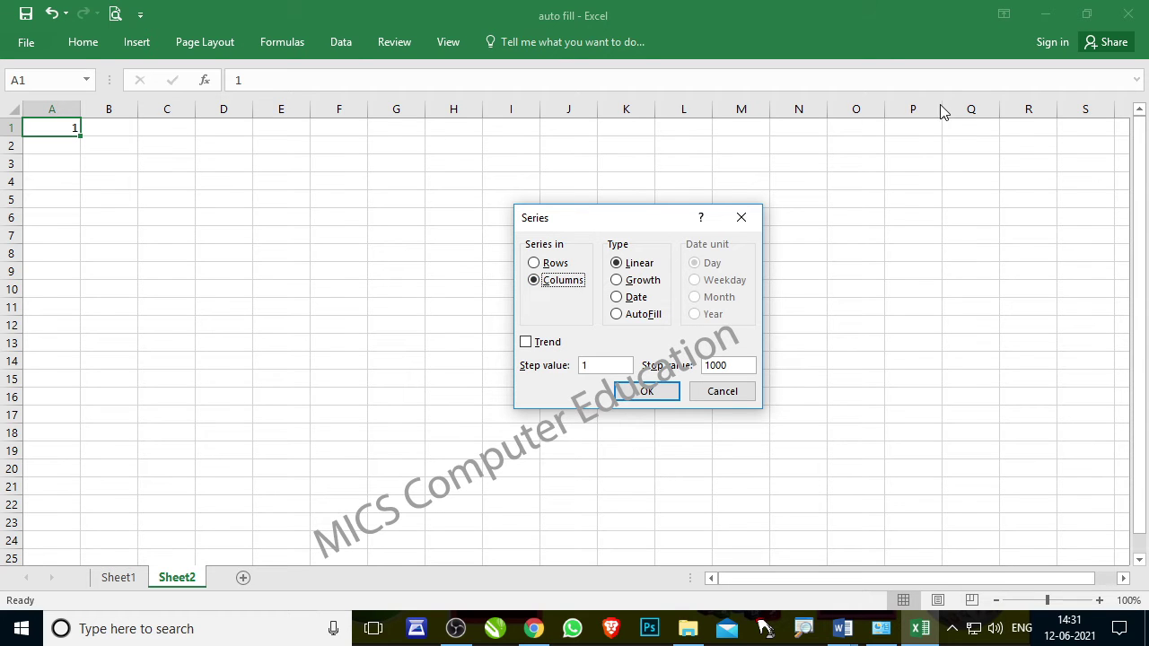
pyautogui.click(653, 387)
# Verify the series ends at A1000, jump back to A1, and return to Sheet1
pyautogui.scroll(-5, 126, 511)
pyautogui.scroll(-15, 125, 514)
pyautogui.scroll(-11, 124, 514)
pyautogui.scroll(-9, 120, 513)
pyautogui.scroll(-10, 120, 513)
pyautogui.scroll(-10, 120, 513)
pyautogui.scroll(-7, 118, 514)
pyautogui.scroll(-10, 115, 514)
pyautogui.scroll(-6, 115, 513)
pyautogui.click(57, 519)
pyautogui.hotkey('ctrl', 'Down')
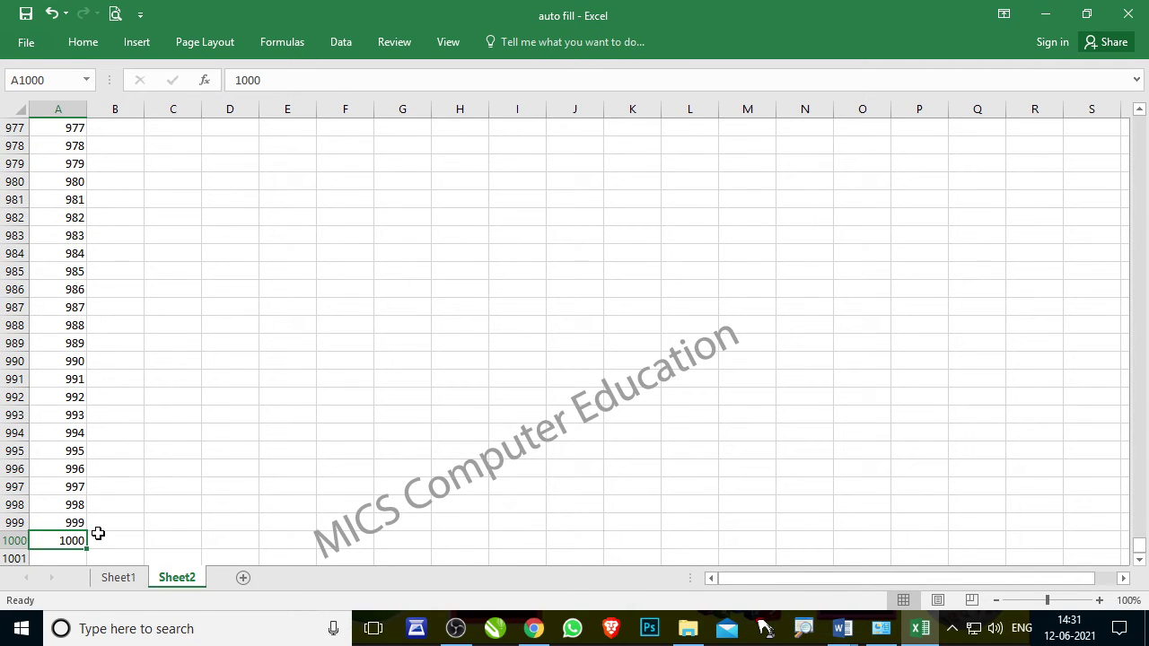
pyautogui.hotkey('ctrl', 'Down')
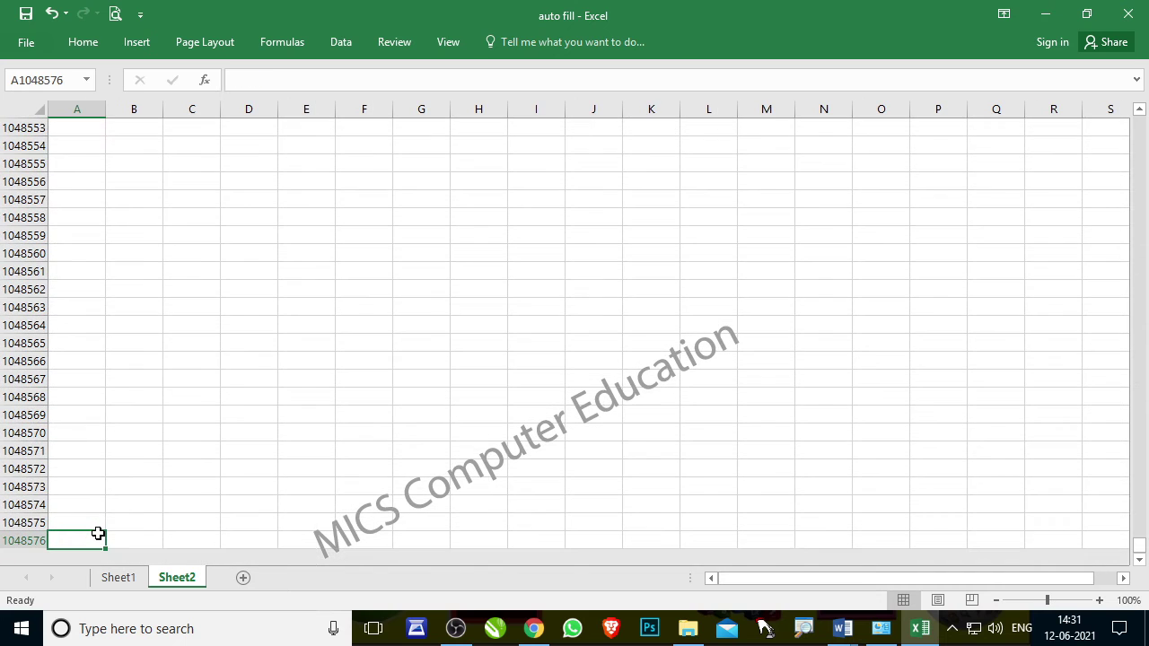
pyautogui.hotkey('ctrl', 'Up')
pyautogui.hotkey('ctrl', 'Up')
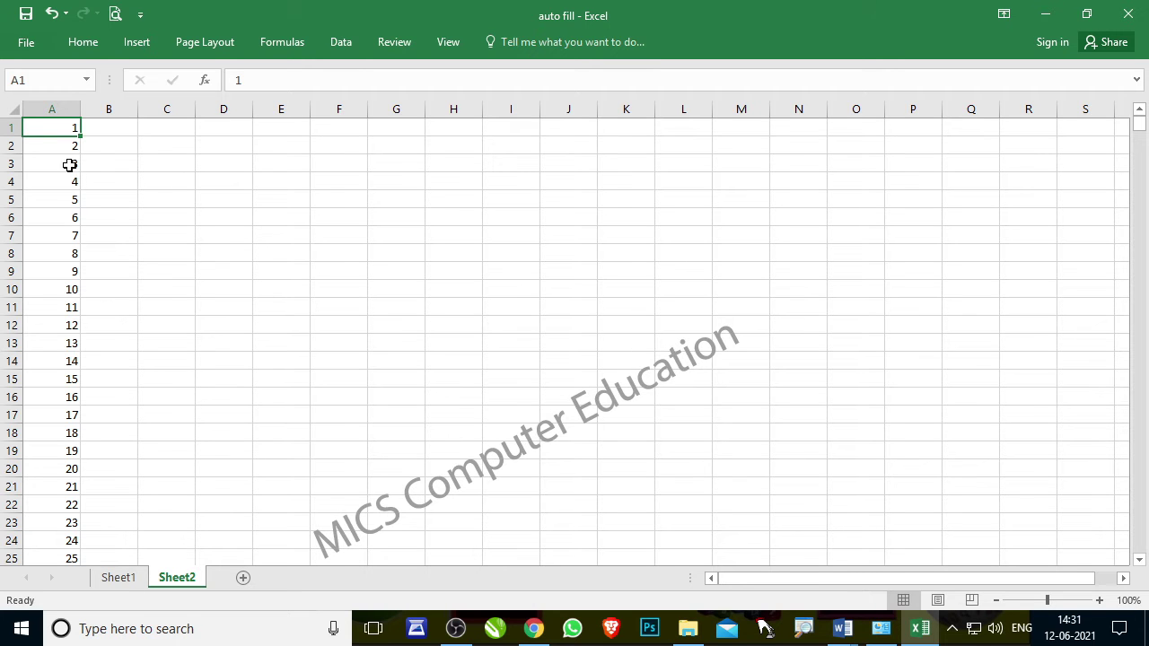
pyautogui.click(121, 578)
# Collapse the ribbon and clear B3:B11, leaving MICS only in B2
pyautogui.scroll(-2, 377, 458)
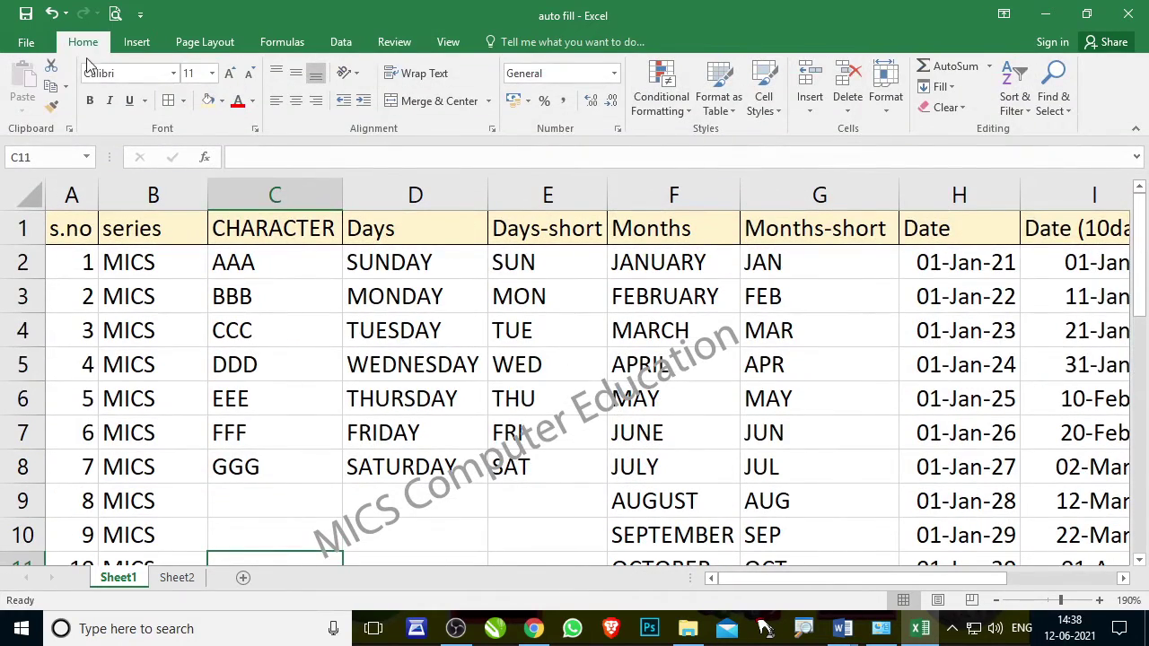
pyautogui.doubleClick(86, 46)
pyautogui.click(485, 485)
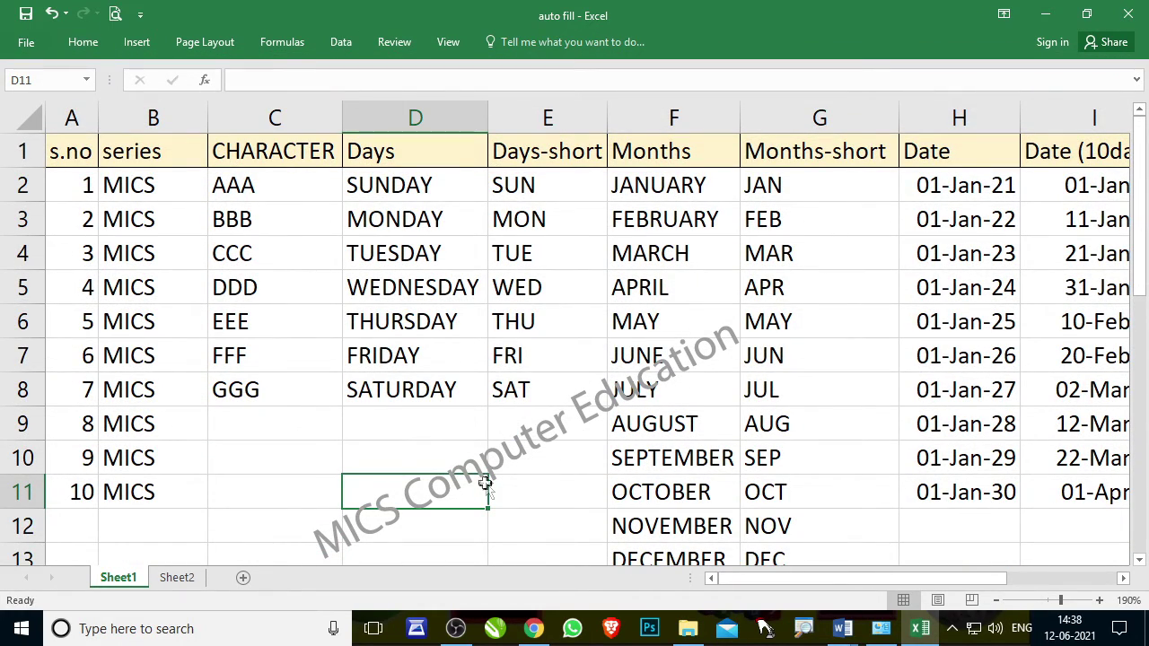
pyautogui.click(152, 189)
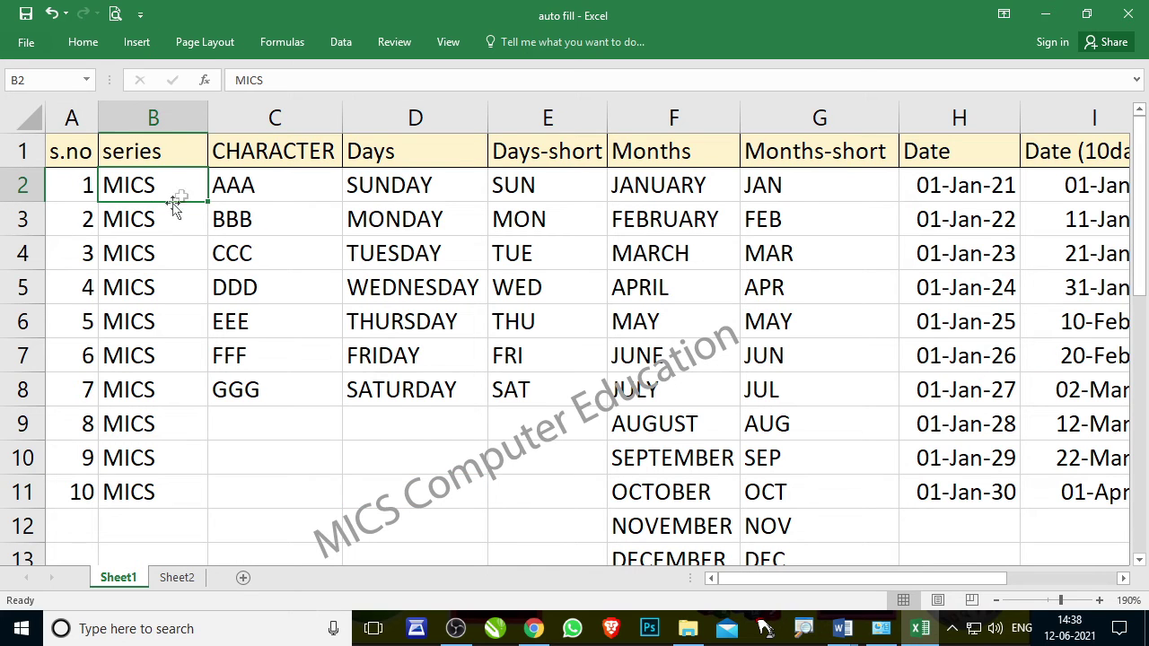
pyautogui.moveTo(162, 204); pyautogui.dragTo(159, 475)
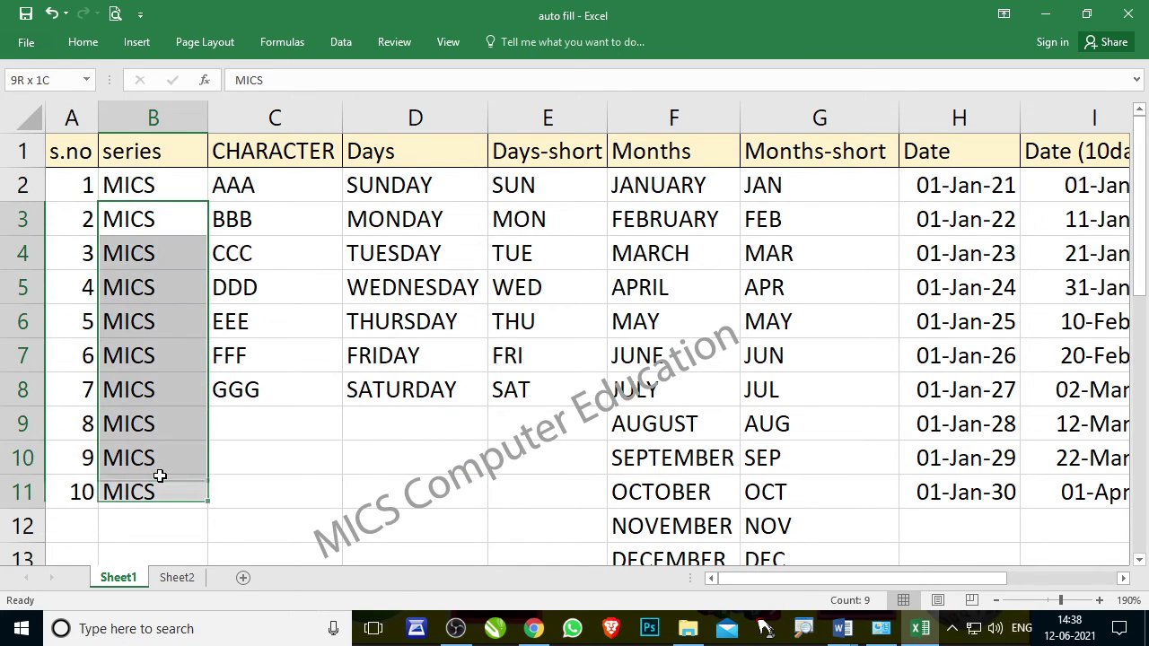
pyautogui.press('Delete')
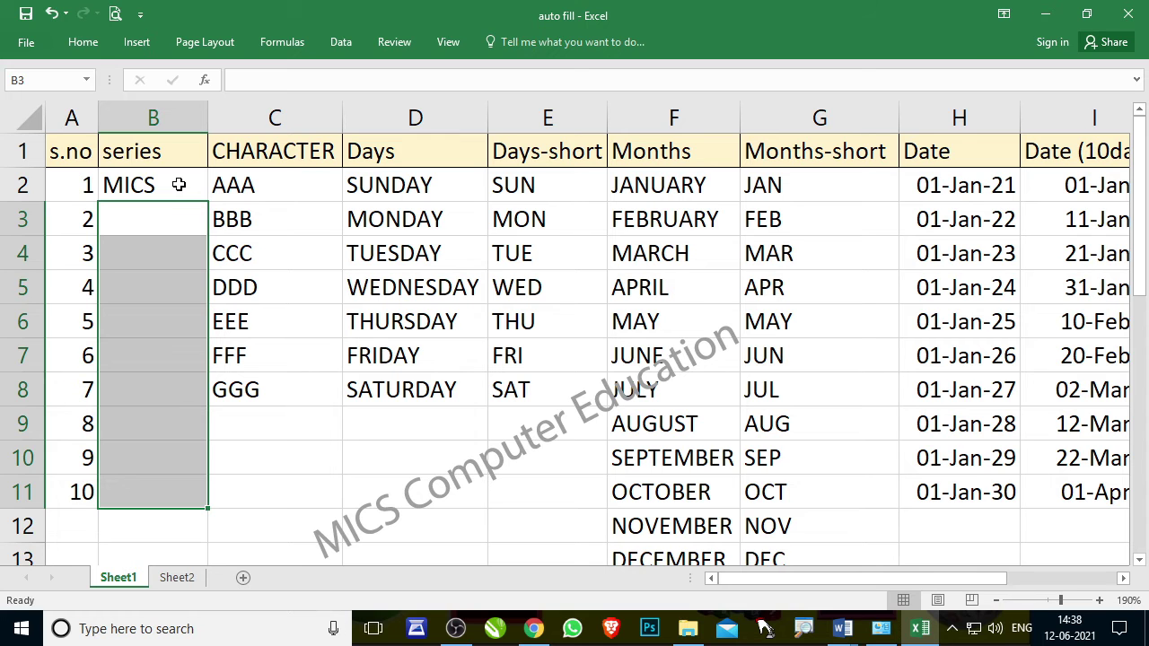
# Fill MICS from B2 down to B11 with Ctrl+D, comparing via undo and redo
pyautogui.click(179, 184)
pyautogui.moveTo(178, 184); pyautogui.dragTo(179, 467)
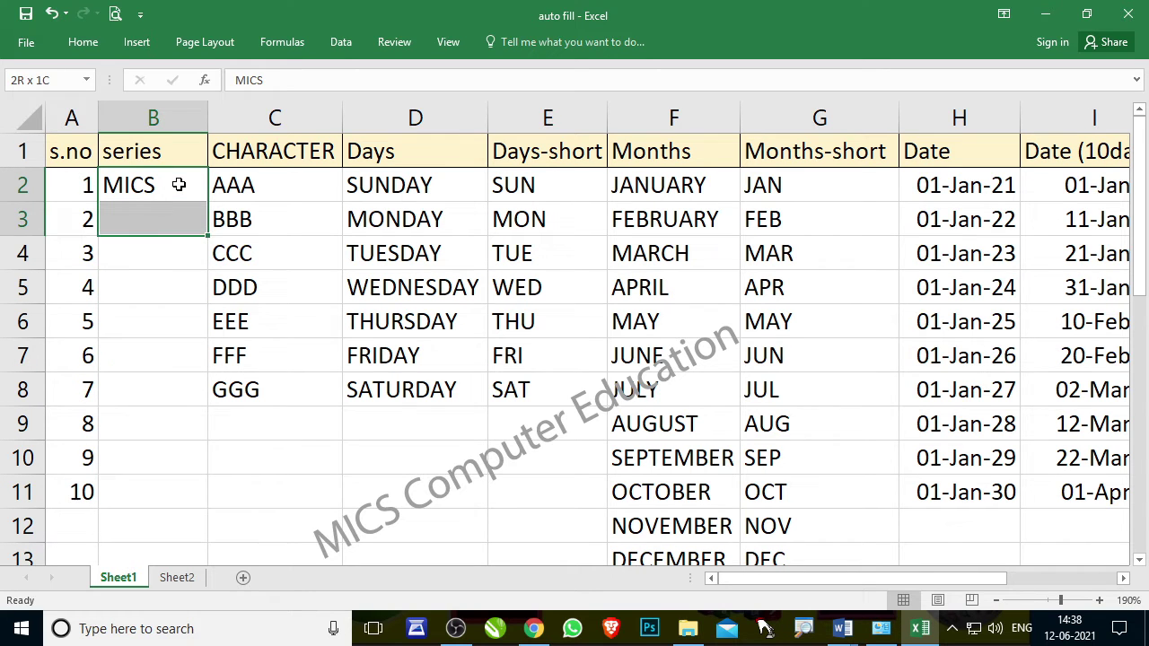
pyautogui.moveTo(178, 184); pyautogui.dragTo(179, 394)
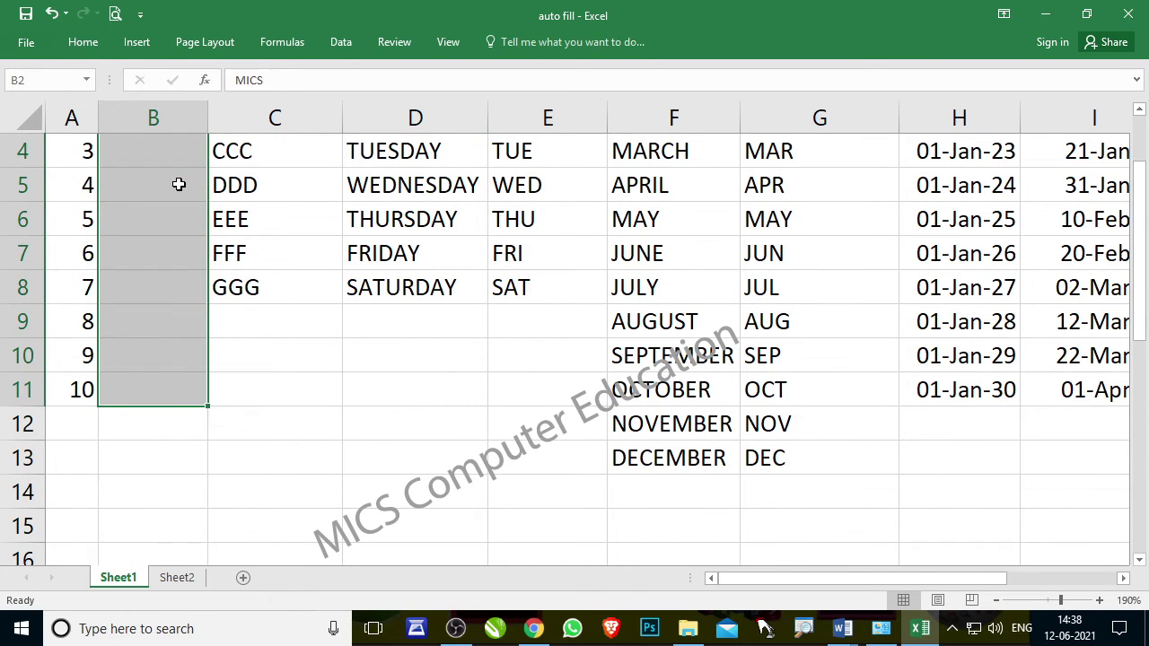
pyautogui.scroll(1, 326, 236)
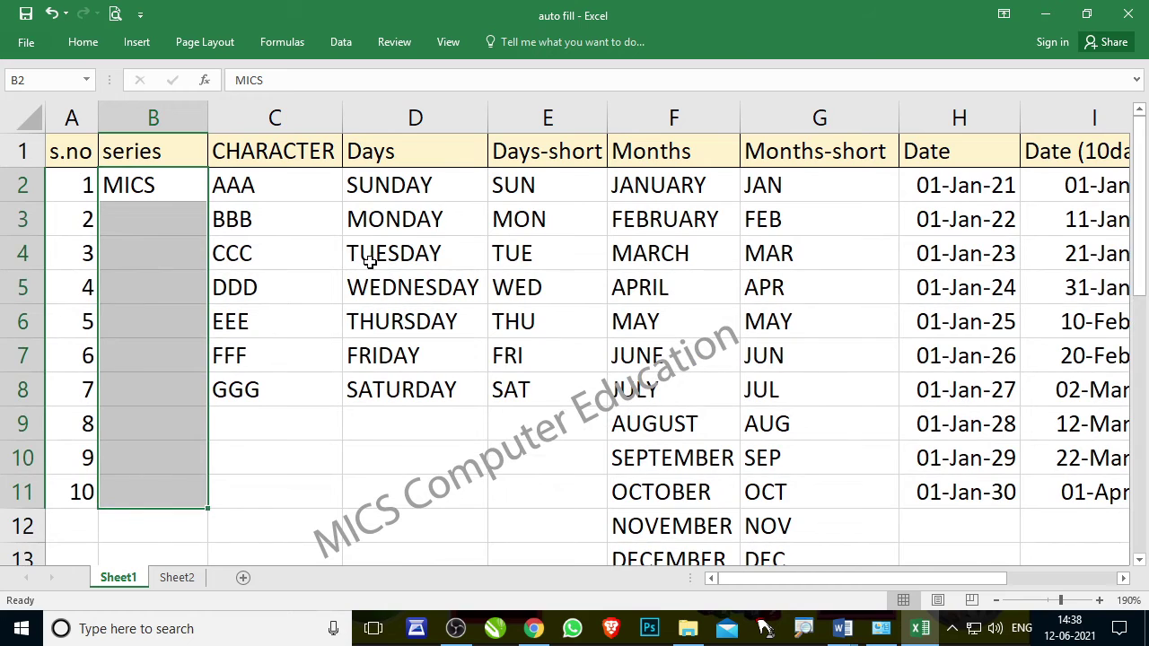
pyautogui.hotkey('ctrl', 'd')
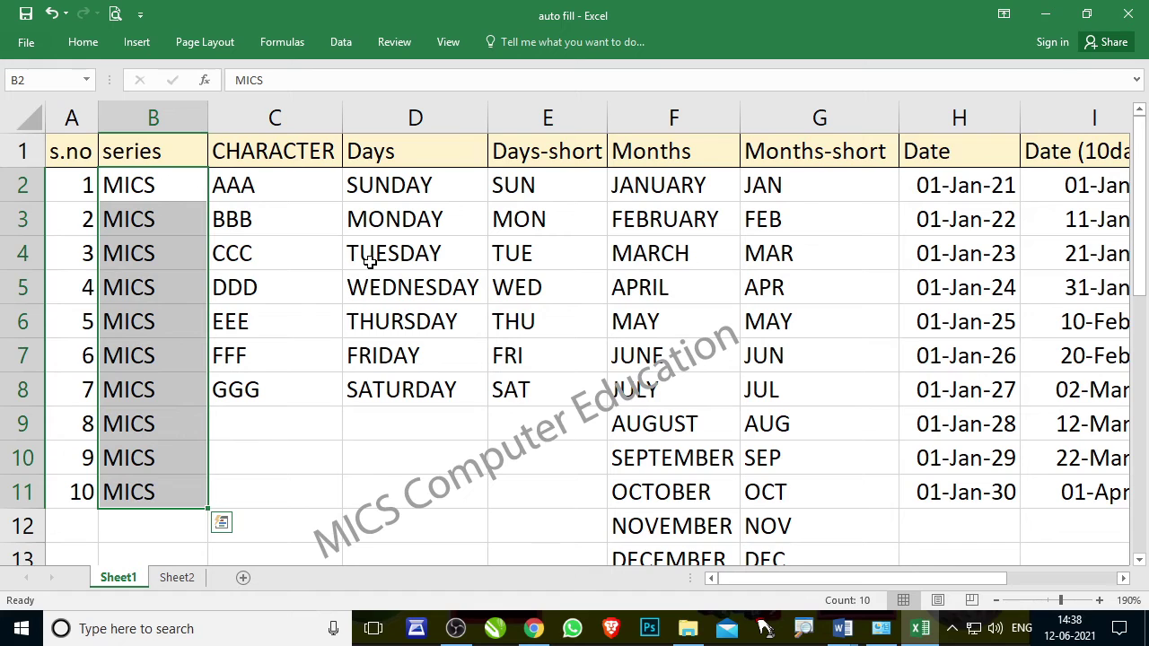
pyautogui.hotkey('ctrl', 'z')
pyautogui.hotkey('ctrl', 'z')
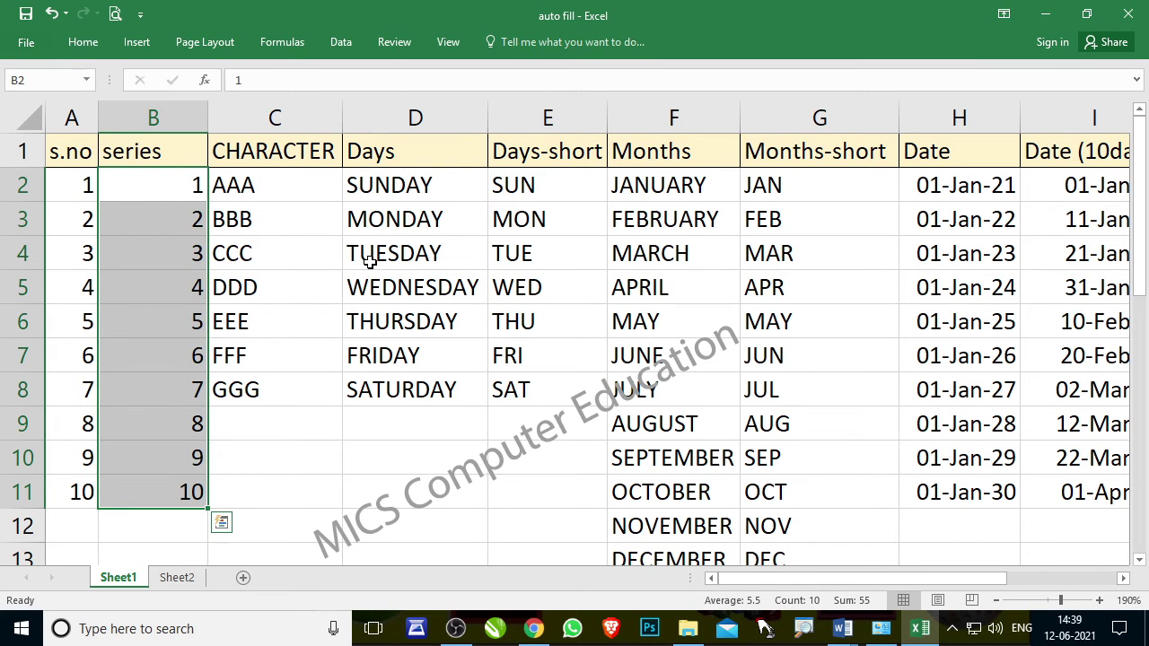
pyautogui.hotkey('ctrl', 'y')
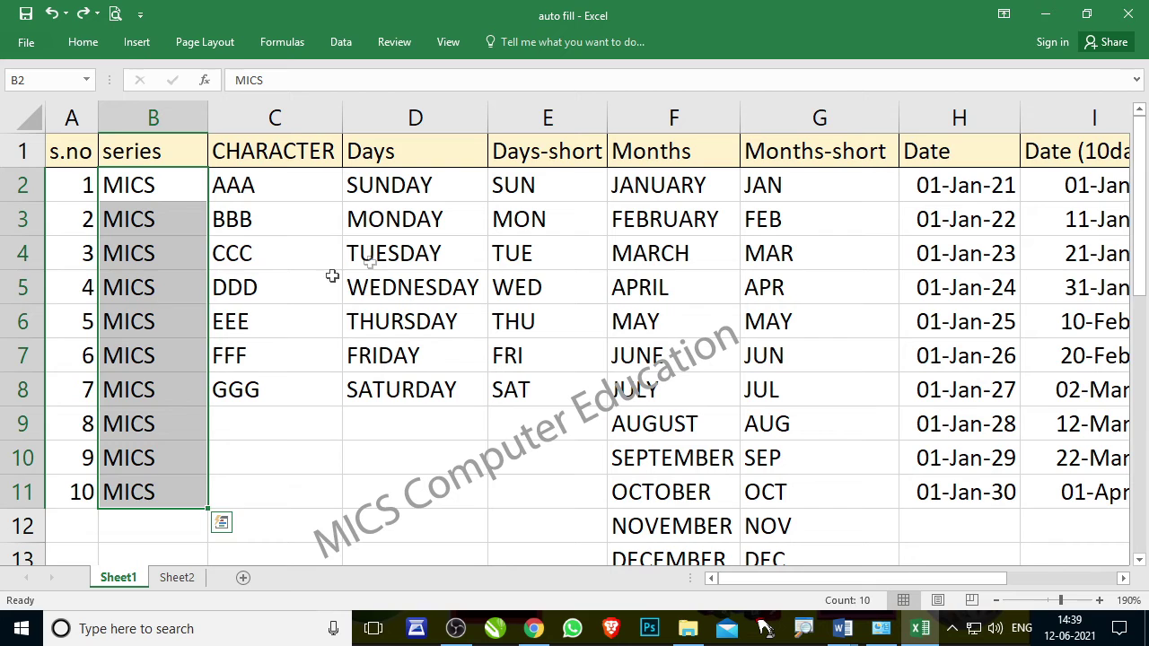
pyautogui.click(184, 185)
pyautogui.moveTo(195, 185)
pyautogui.mouseDown()
pyautogui.moveTo(673, 177)
pyautogui.moveTo(970, 182)
pyautogui.moveTo(966, 192)
pyautogui.mouseUp()
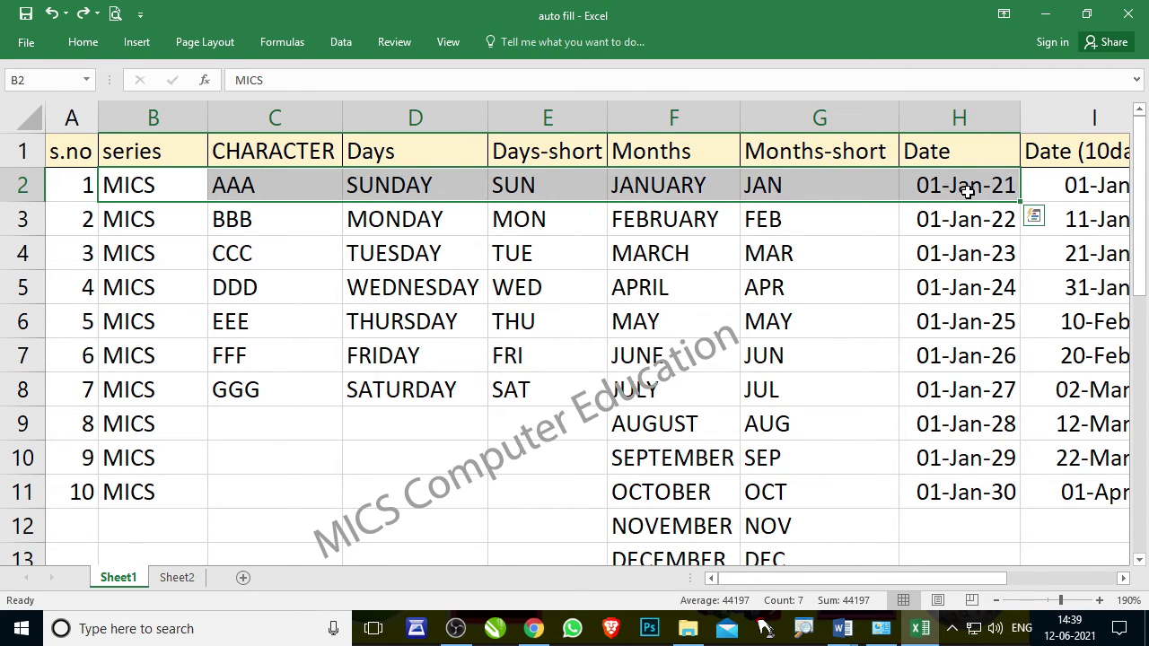
pyautogui.hotkey('ctrl', 'r')
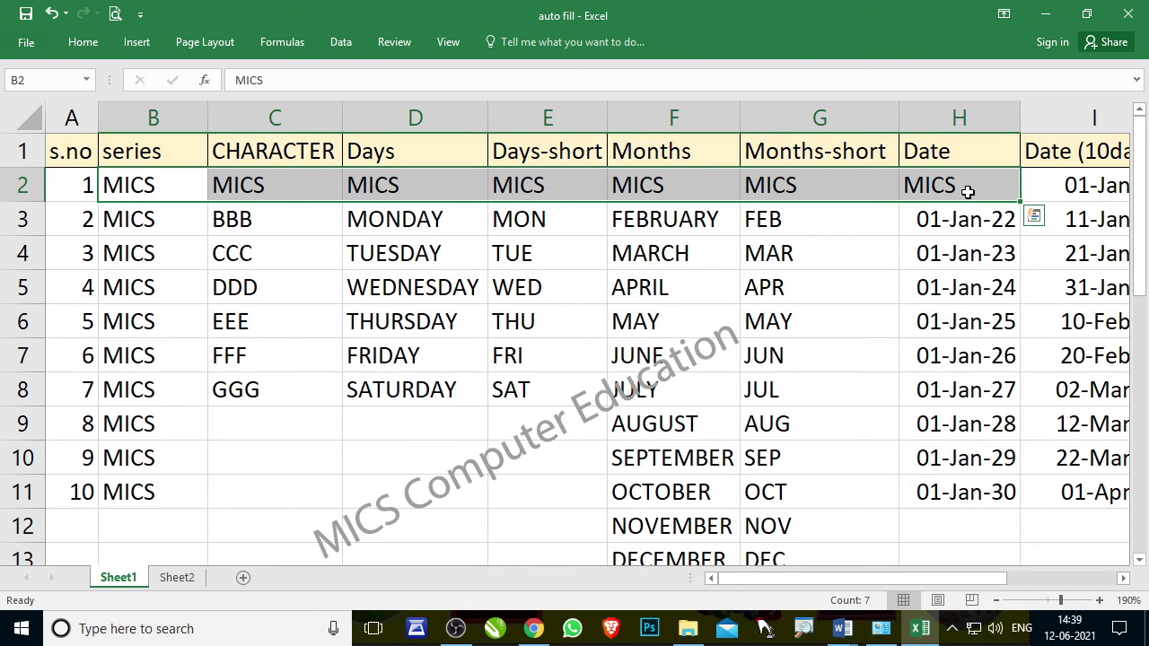
pyautogui.hotkey('ctrl', 'z')
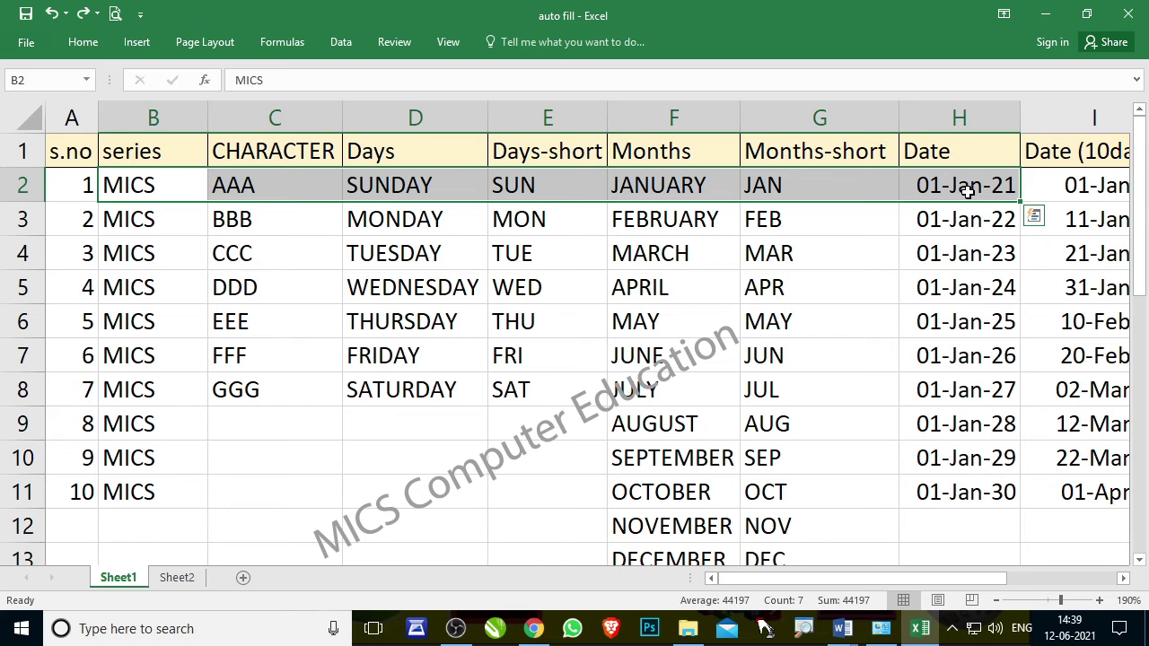
pyautogui.hotkey('ctrl', 'd')
pyautogui.click(538, 533)
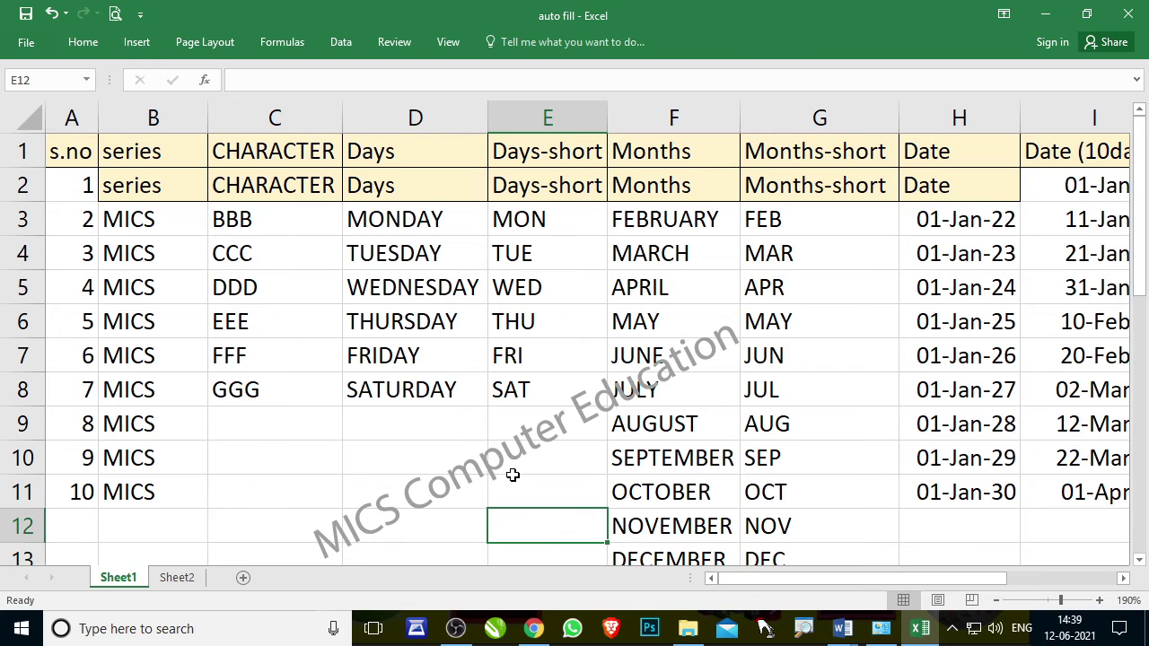
pyautogui.hotkey('ctrl', 'z')
pyautogui.click(525, 495)
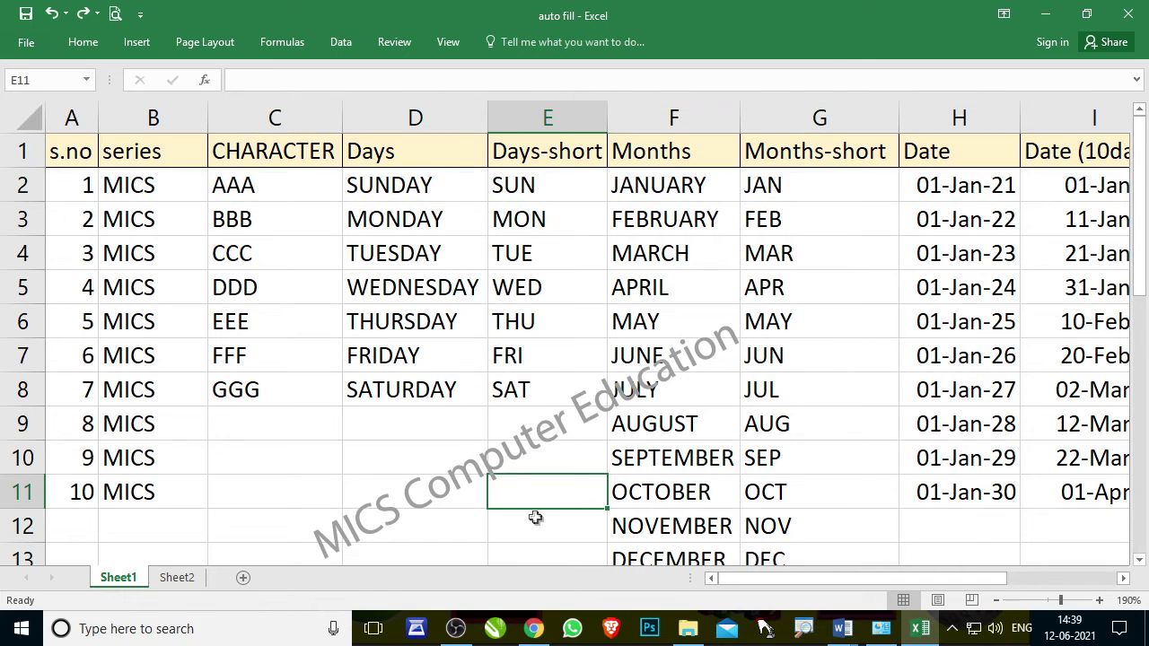
pyautogui.click(418, 490)
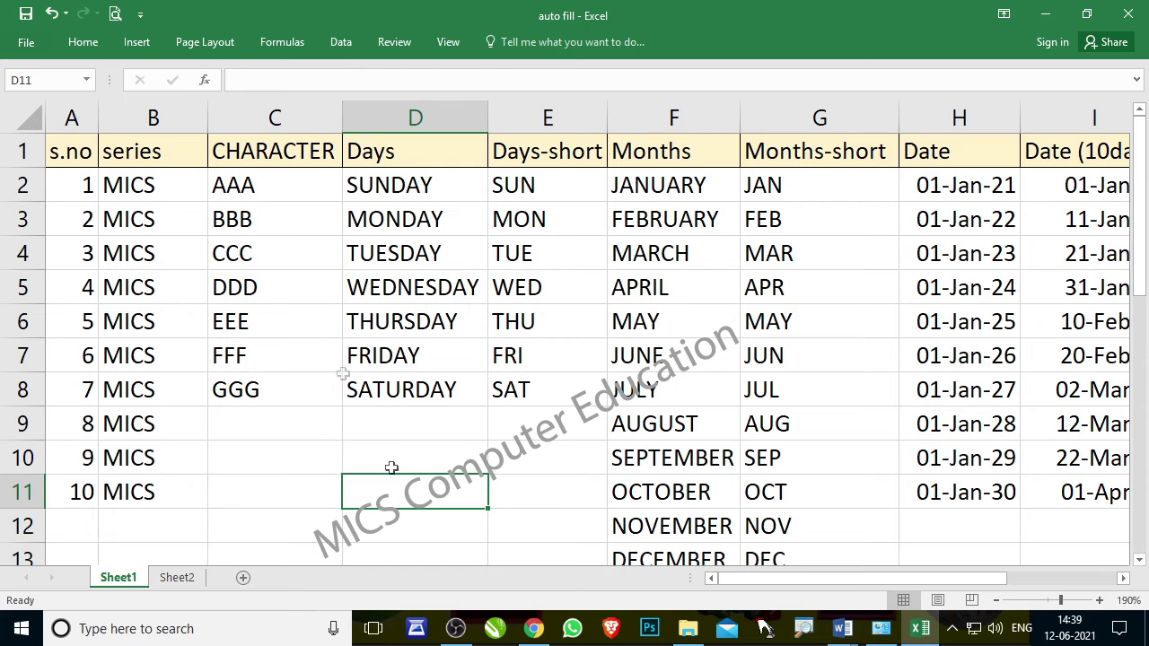
pyautogui.click(520, 464)
pyautogui.moveTo(269, 189); pyautogui.dragTo(276, 387)
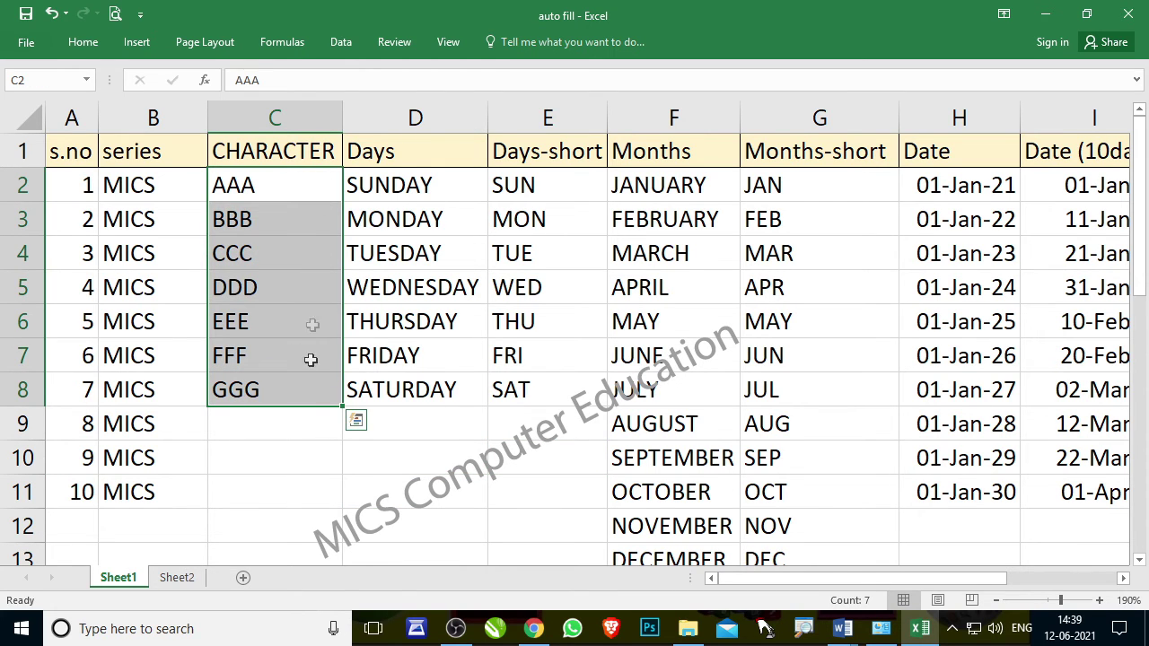
pyautogui.click(410, 428)
pyautogui.write('A')
pyautogui.press('BackSpace')
pyautogui.write('BBB')
pyautogui.press('Return')
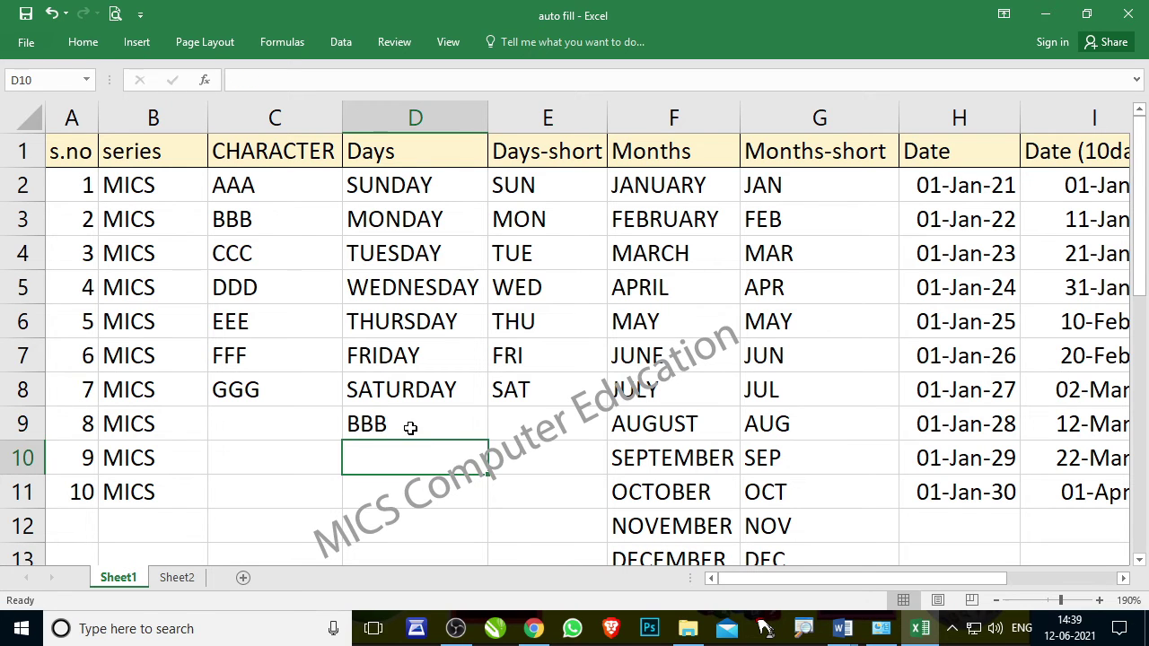
pyautogui.click(410, 428)
pyautogui.moveTo(487, 439); pyautogui.dragTo(477, 528)
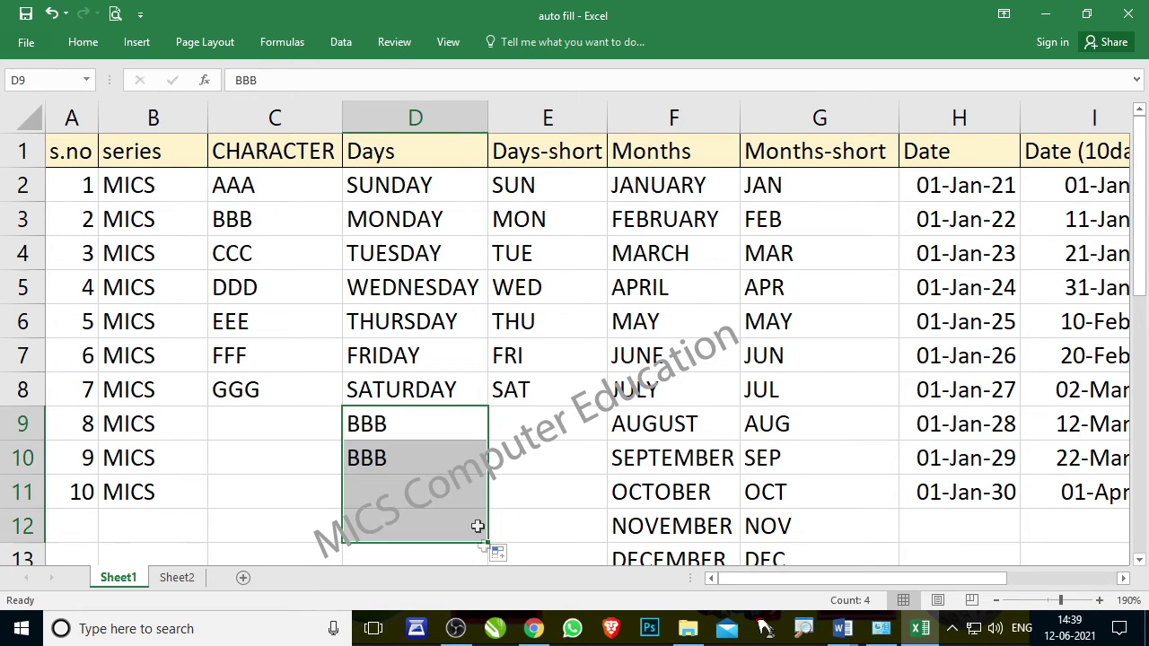
pyautogui.press('Delete')
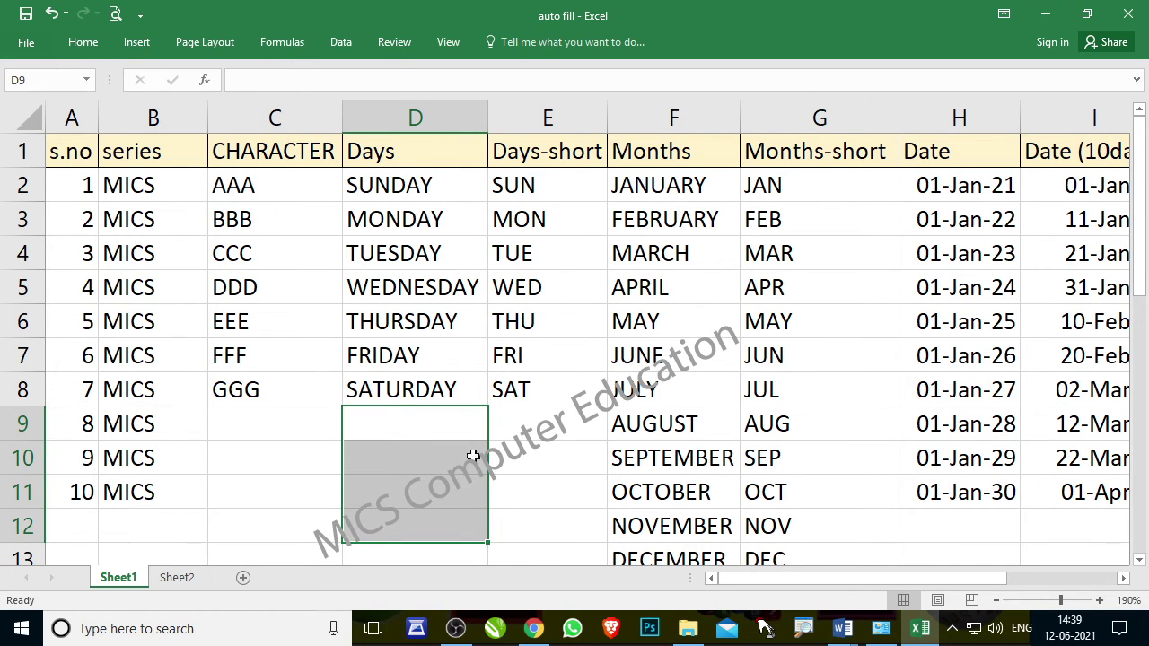
pyautogui.click(415, 180)
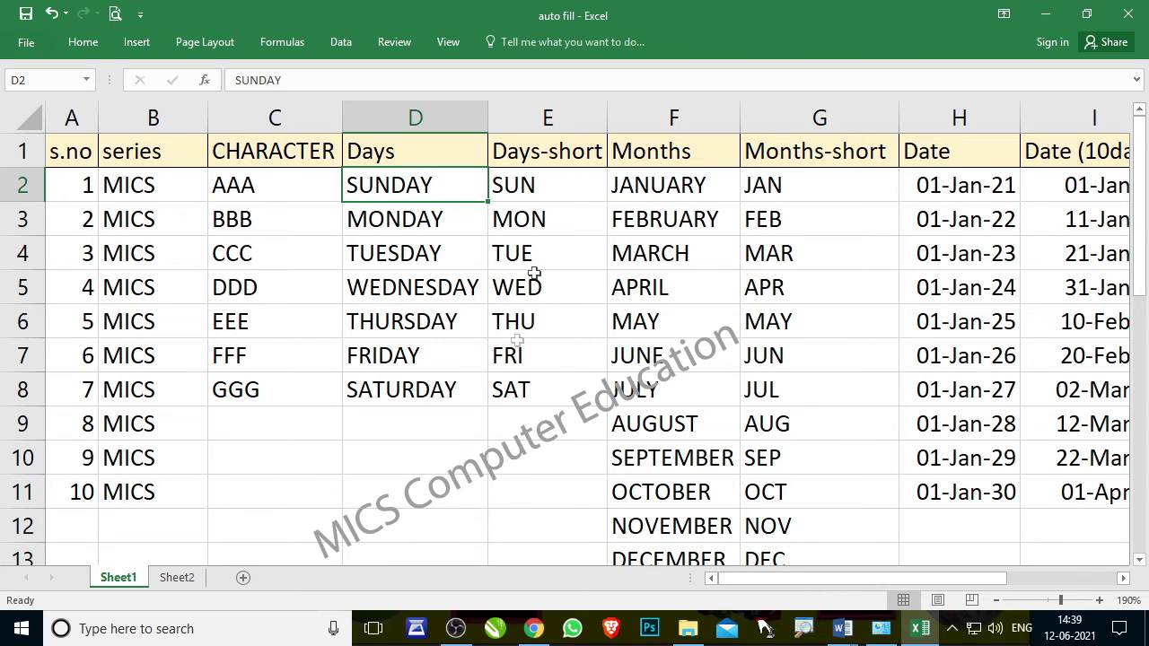
pyautogui.moveTo(553, 185); pyautogui.dragTo(538, 355)
pyautogui.moveTo(664, 185); pyautogui.dragTo(664, 321)
pyautogui.click(776, 256)
pyautogui.click(413, 459)
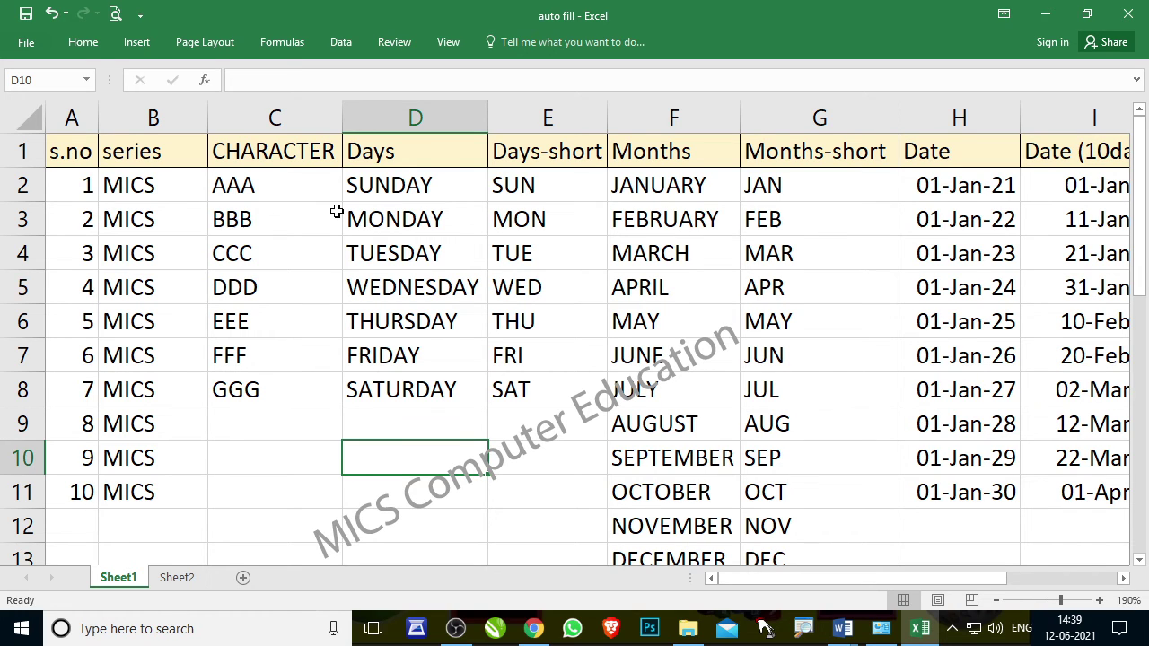
# Open Excel Options on the Advanced page and scroll down to the Edit Custom Lists button
pyautogui.click(26, 45)
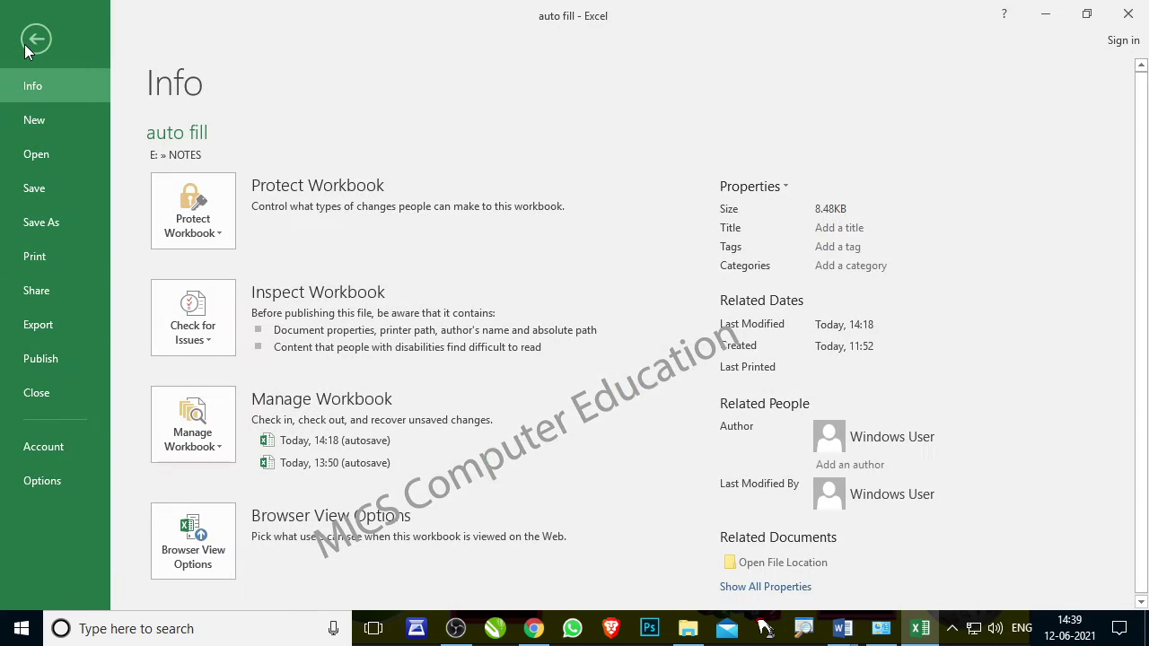
pyautogui.click(54, 486)
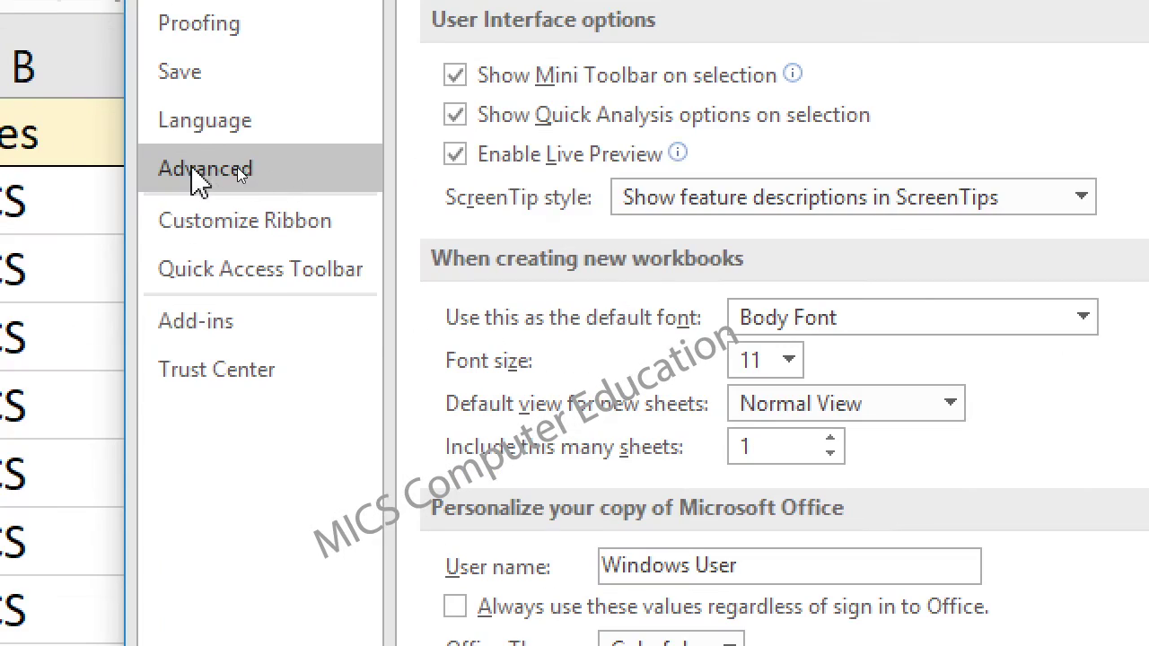
pyautogui.click(250, 167)
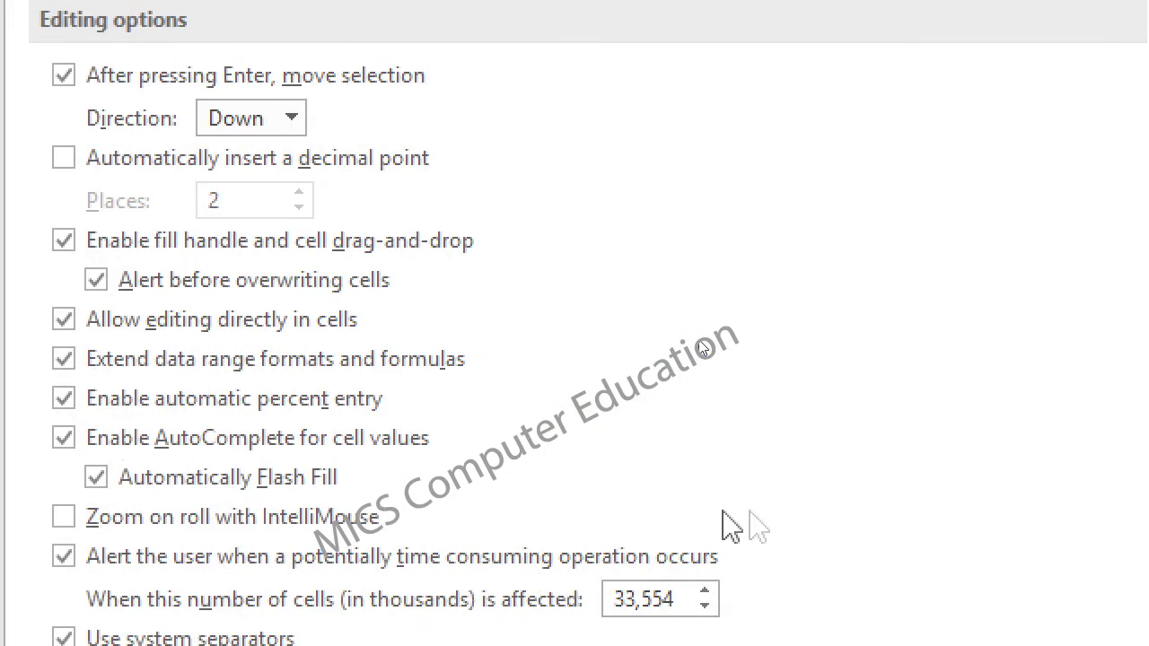
pyautogui.scroll(-3, 709, 547)
pyautogui.scroll(-3, 651, 386)
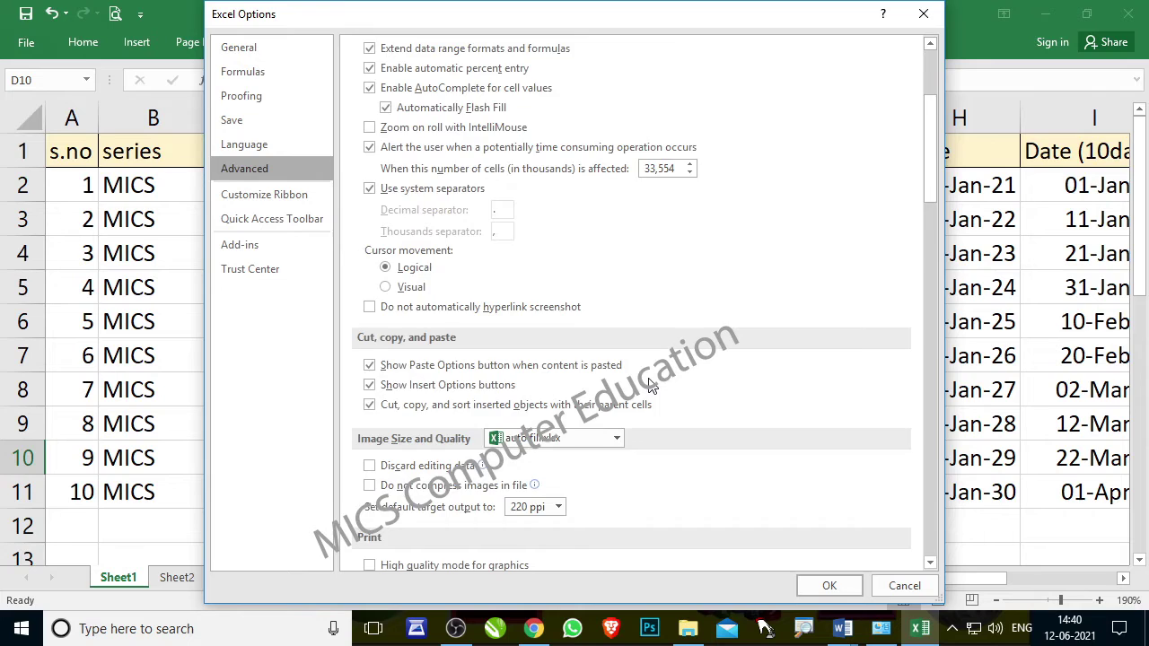
pyautogui.scroll(-5, 651, 386)
pyautogui.scroll(-4, 651, 386)
pyautogui.scroll(-5, 651, 386)
pyautogui.scroll(-5, 651, 385)
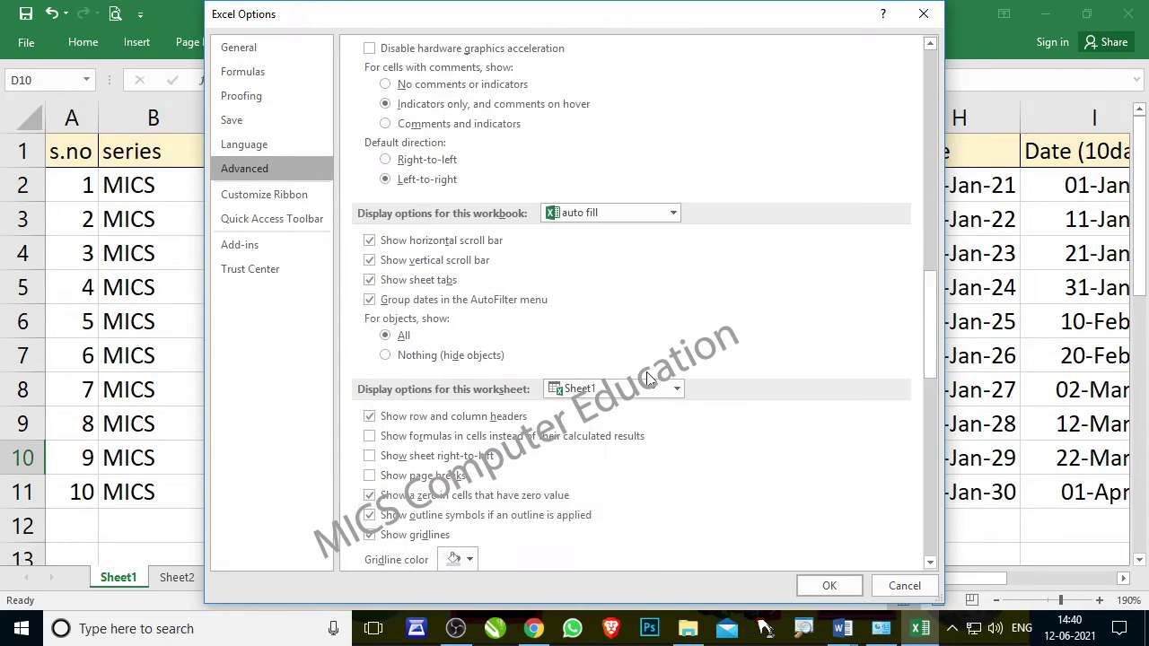
pyautogui.scroll(-5, 650, 382)
pyautogui.scroll(-5, 650, 378)
pyautogui.scroll(-5, 649, 379)
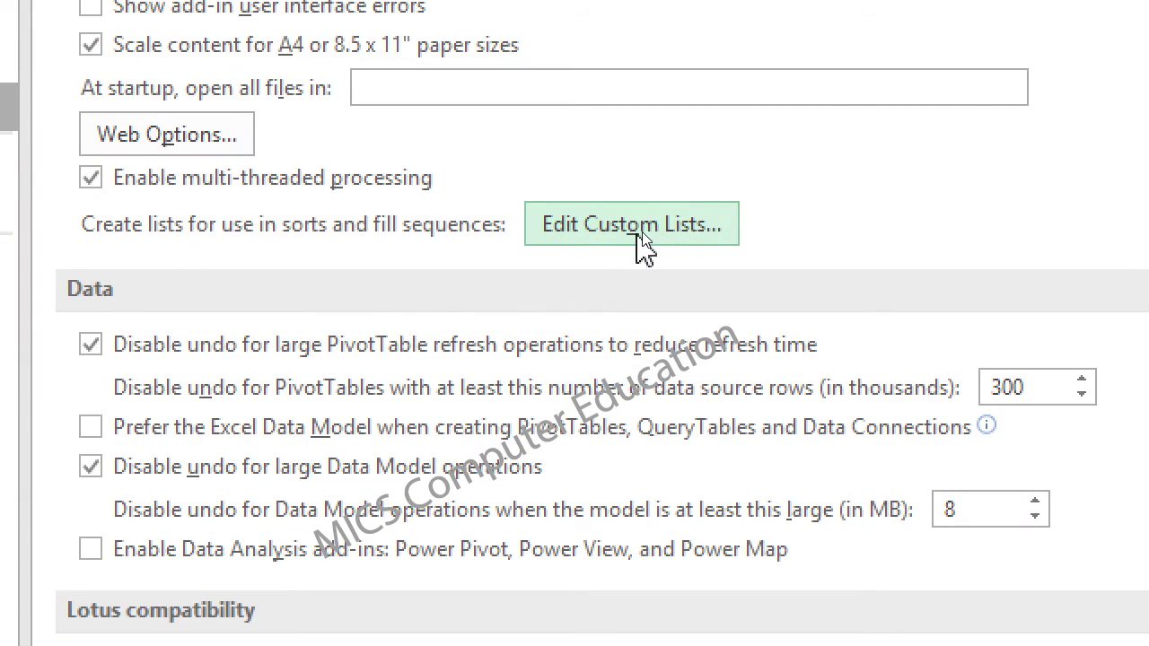
# Open the Custom Lists editor and view the built-in day-name and month-name lists
pyautogui.click(641, 232)
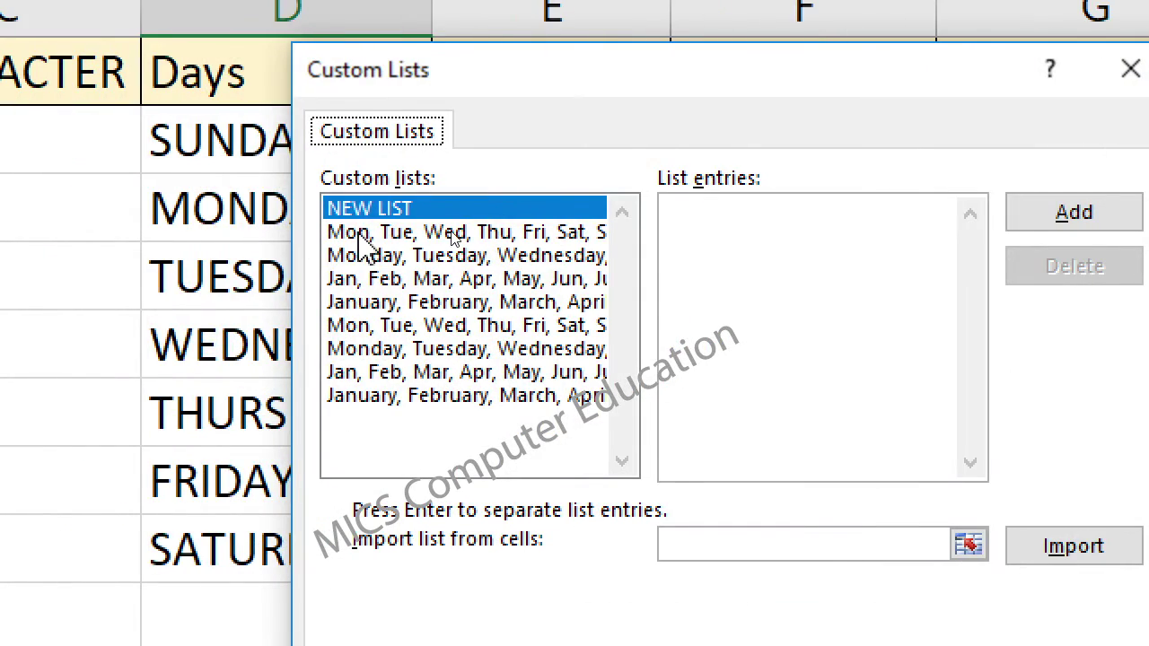
pyautogui.click(368, 235)
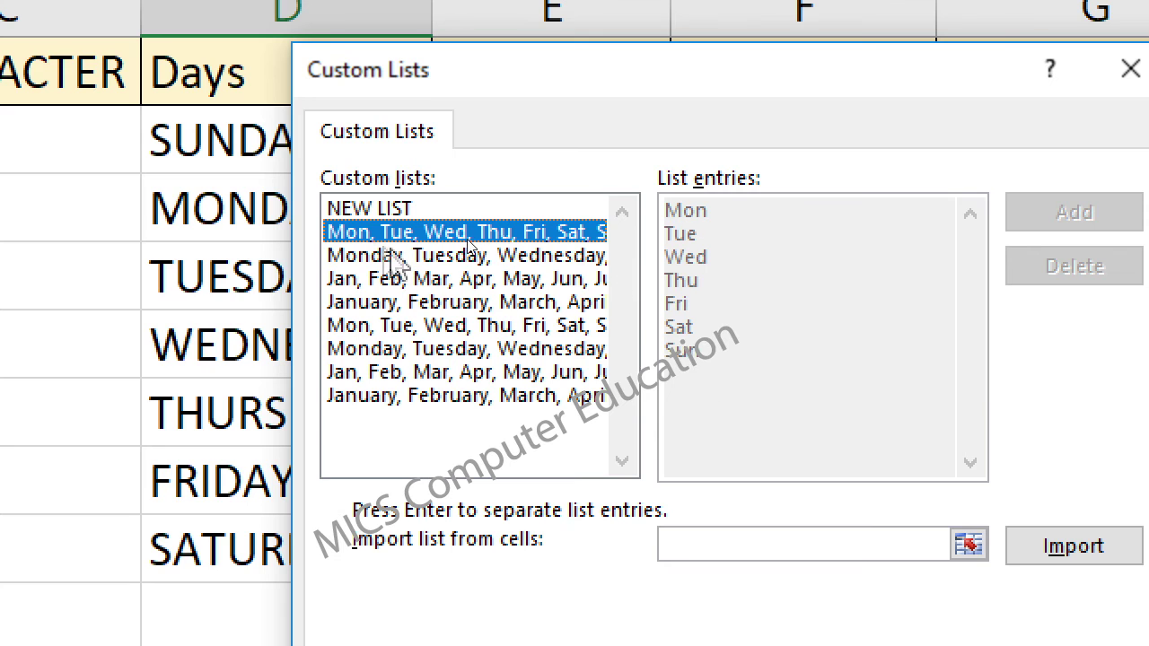
pyautogui.click(389, 255)
pyautogui.click(393, 278)
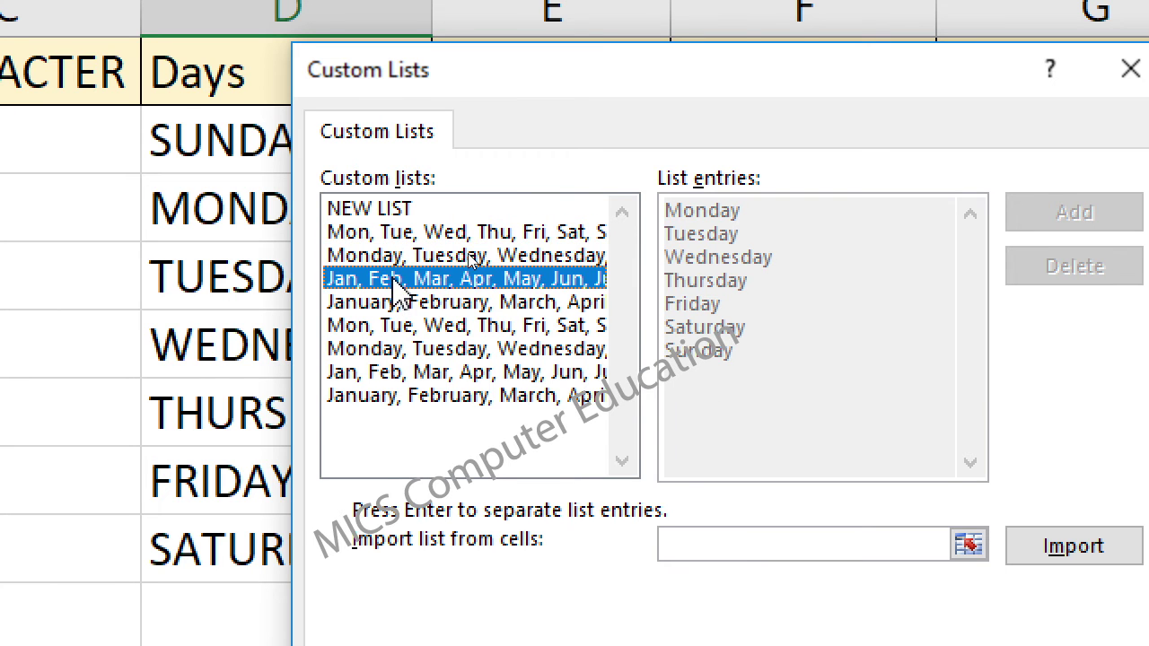
pyautogui.click(395, 305)
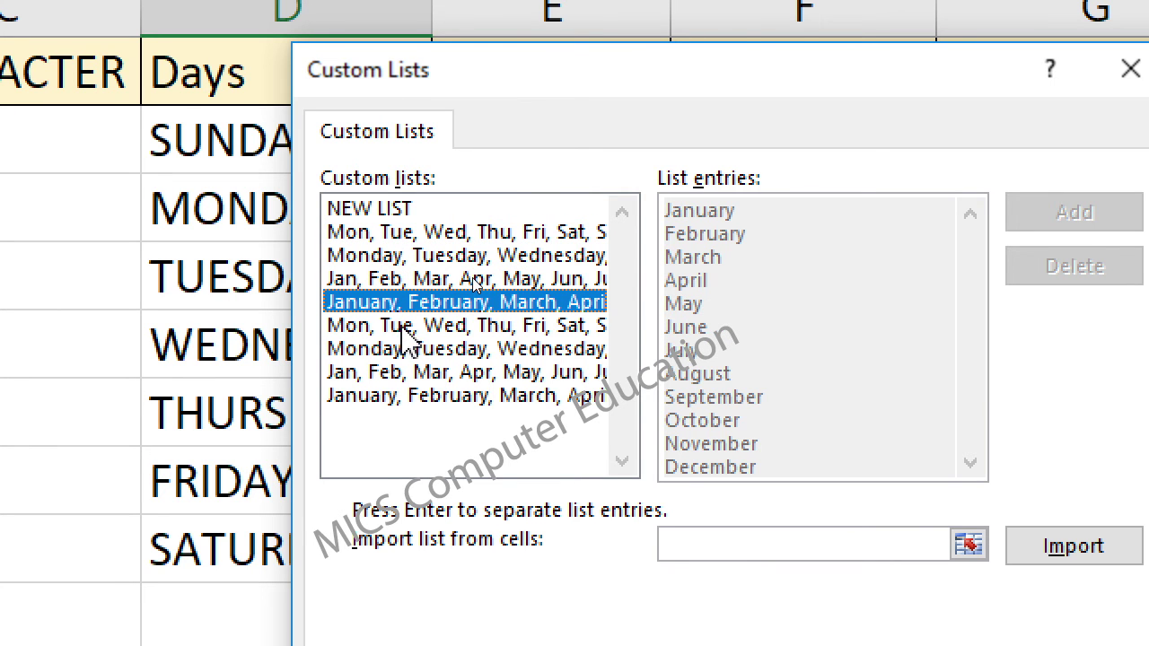
pyautogui.click(406, 327)
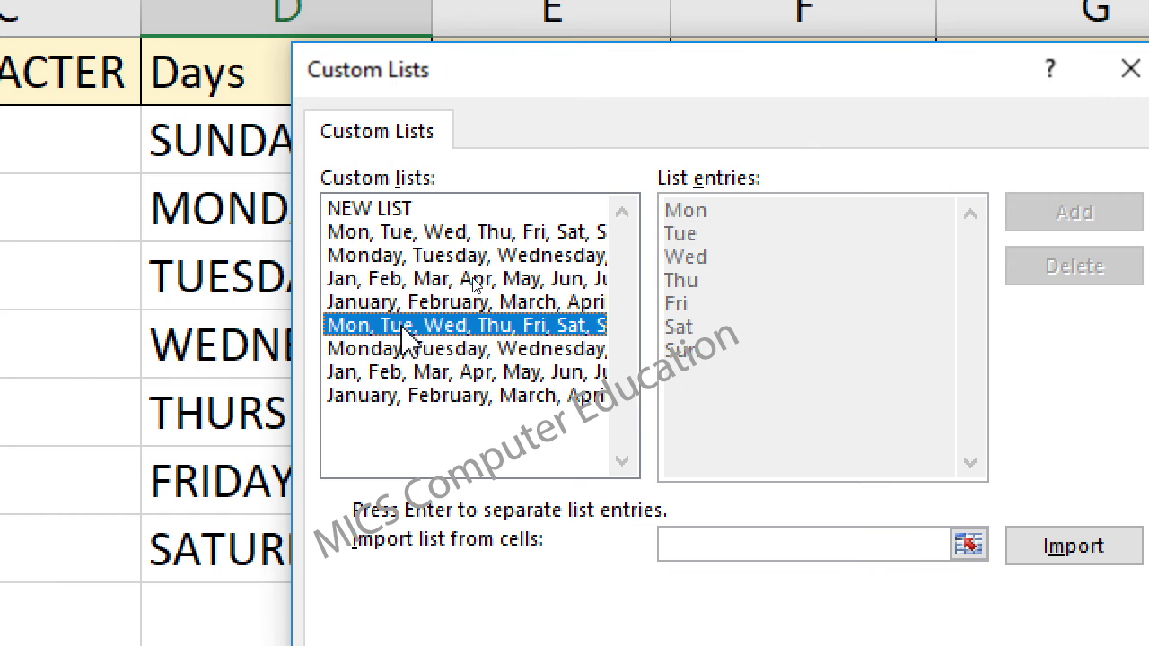
# Step through the built-in lists once more, then start a NEW LIST
pyautogui.click(422, 233)
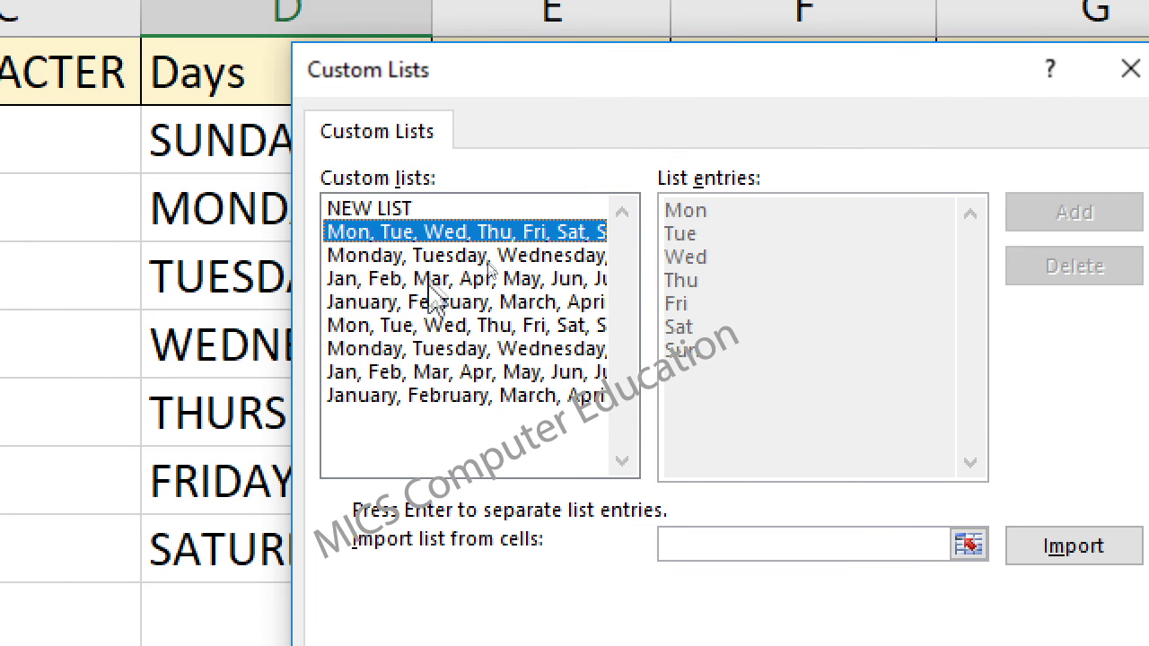
pyautogui.click(432, 326)
pyautogui.click(434, 349)
pyautogui.click(432, 372)
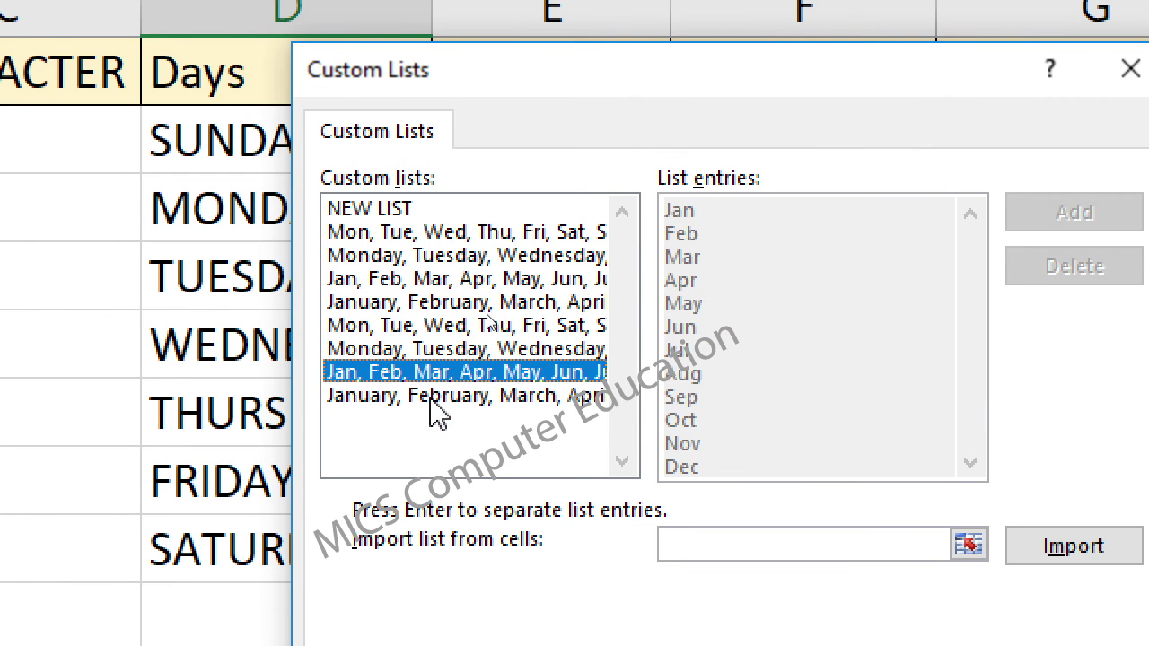
pyautogui.click(433, 395)
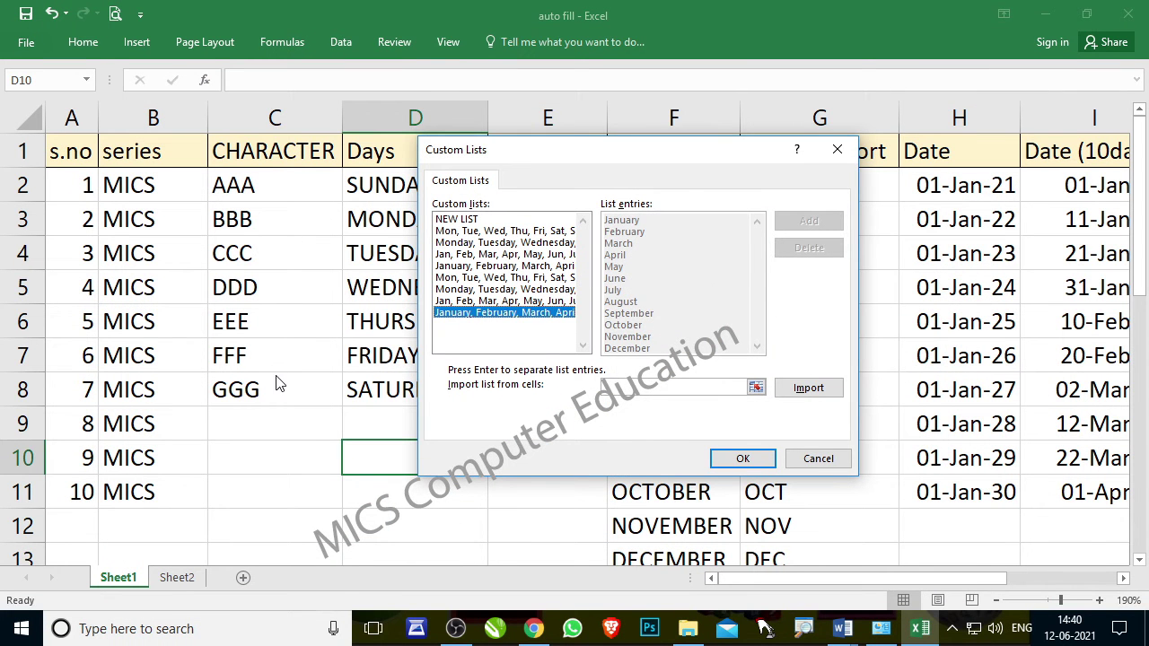
pyautogui.click(474, 222)
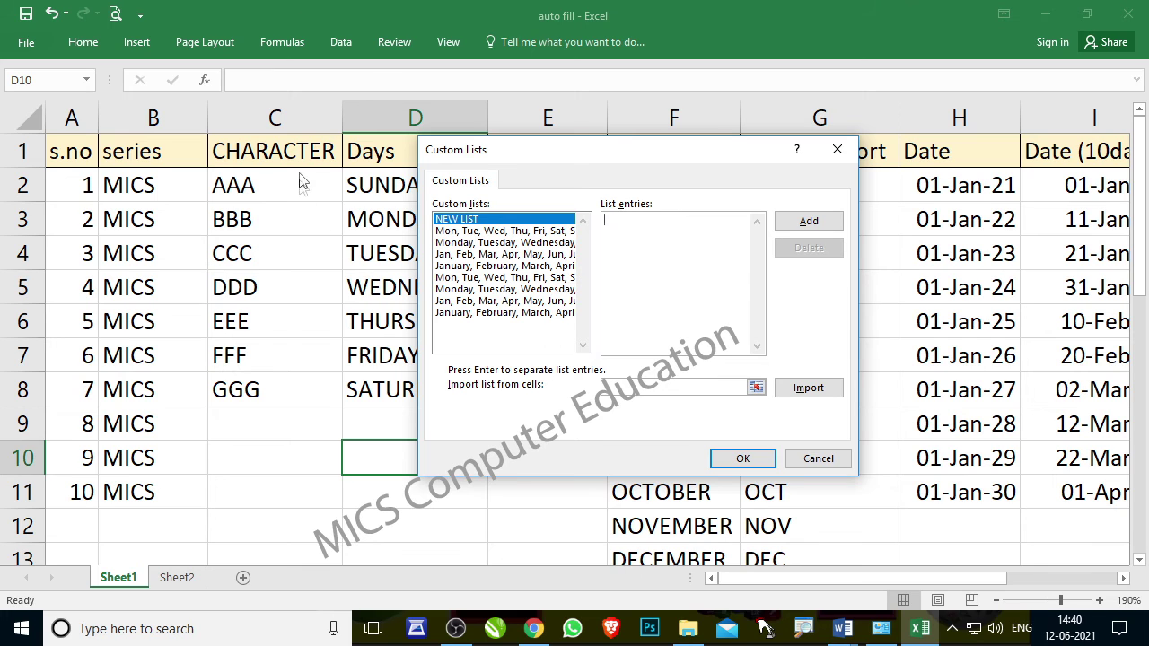
pyautogui.click(688, 216)
pyautogui.write('AAA')
# Add a test custom list AAA, BBB, CCC, DDD, then permanently delete it
pyautogui.click(801, 222)
pyautogui.click(675, 226)
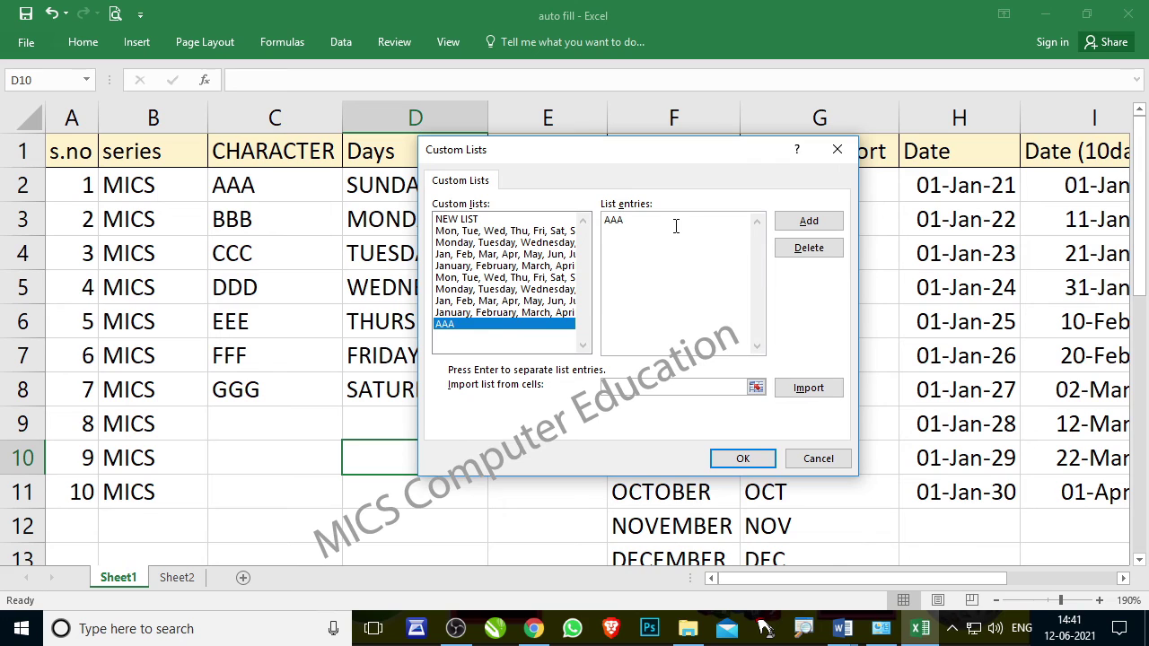
pyautogui.write('BBB')
pyautogui.click(808, 220)
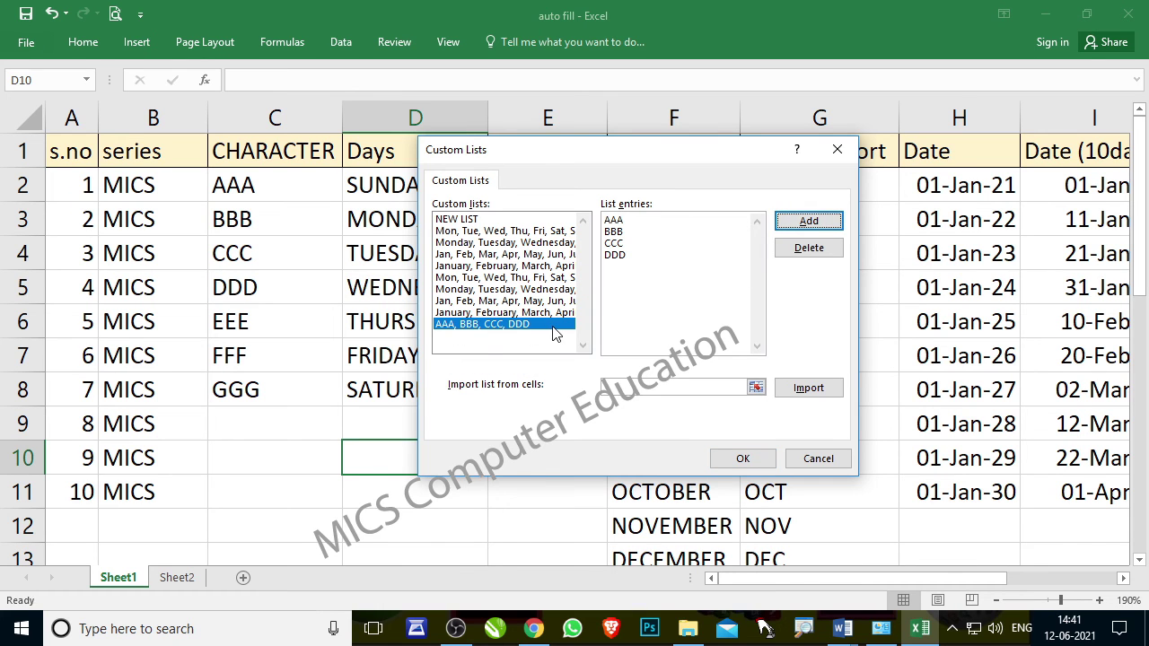
pyautogui.click(797, 252)
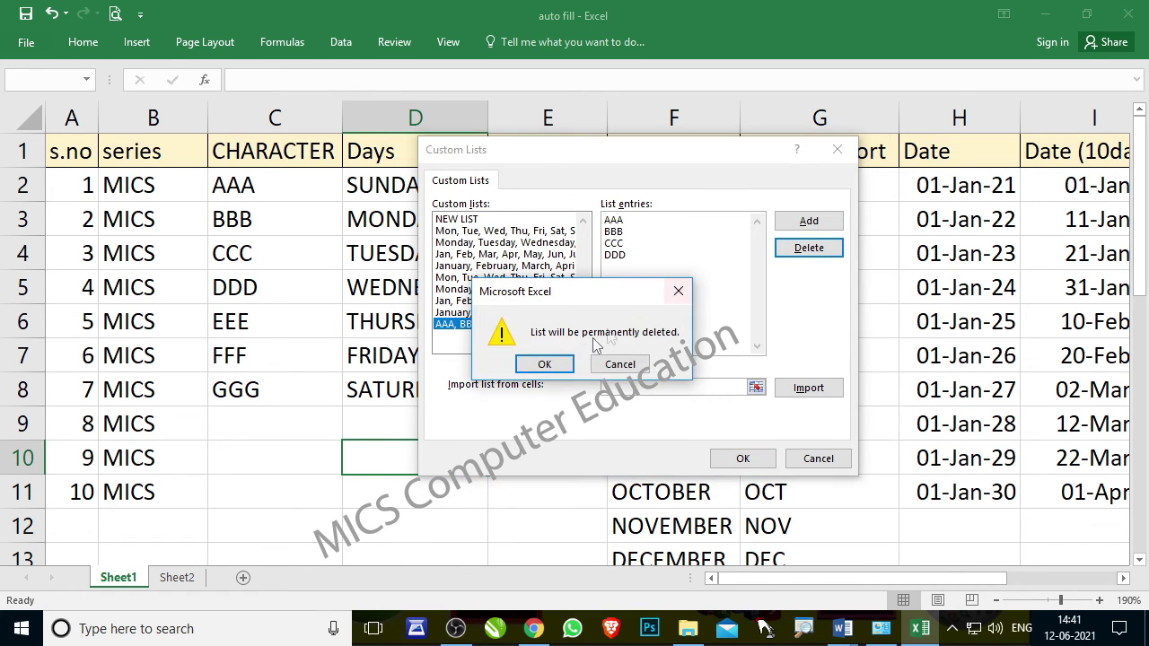
pyautogui.click(556, 365)
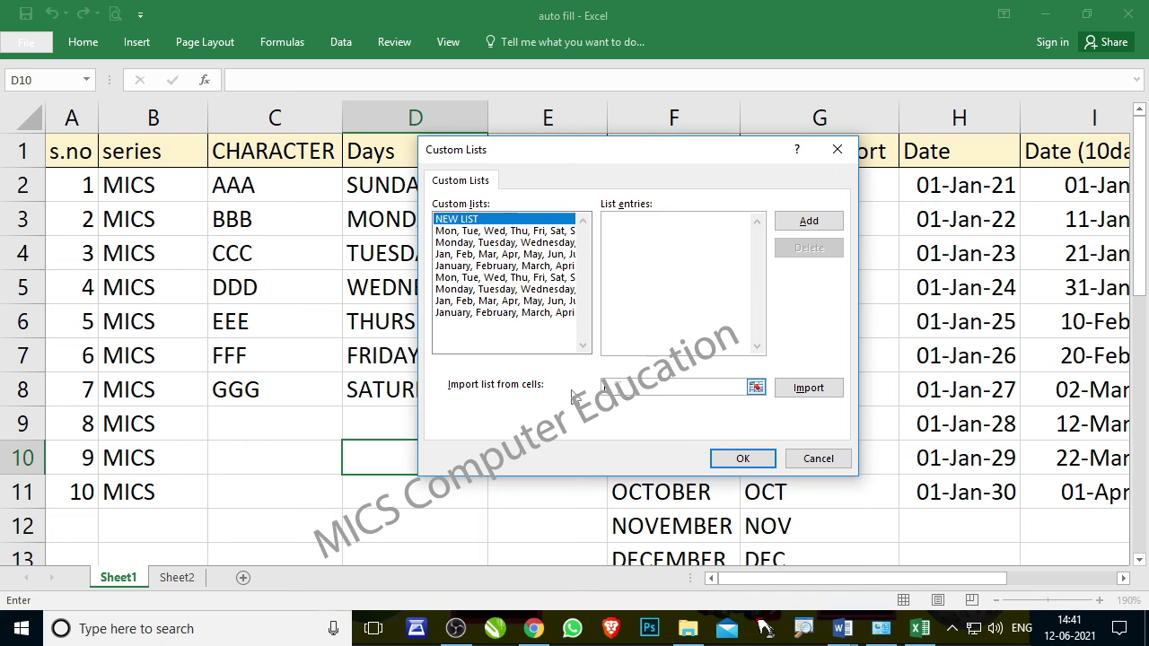
# Import $C$2:$C$8 as the AAA to GGG custom list and close Options with OK
pyautogui.moveTo(270, 184); pyautogui.dragTo(269, 387)
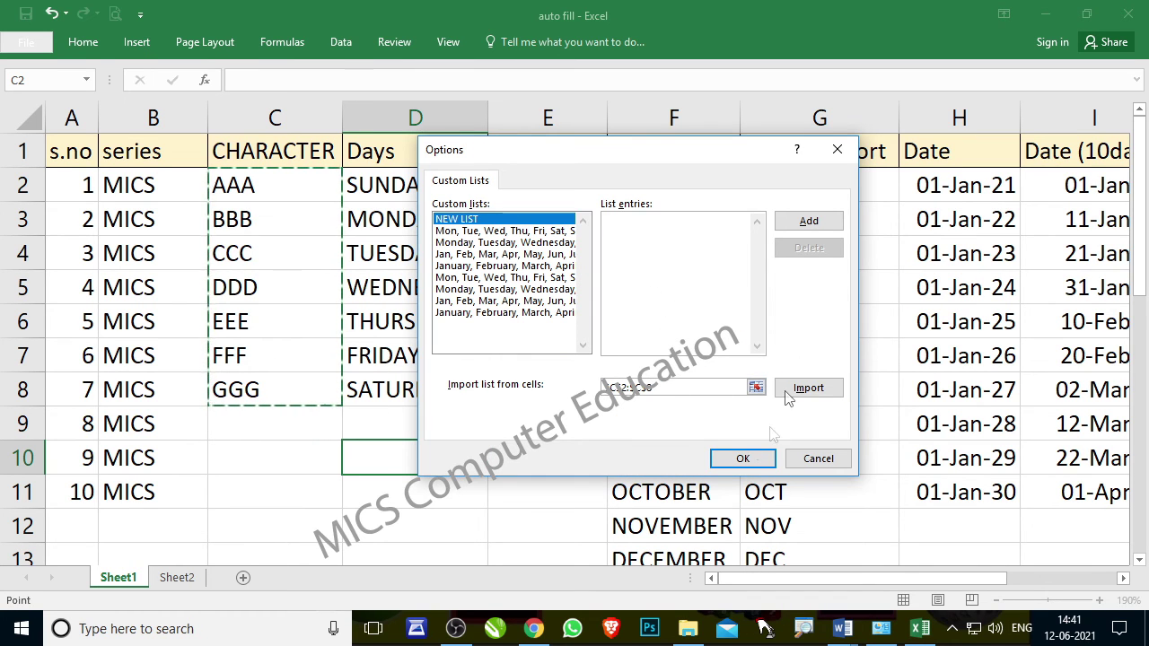
pyautogui.click(809, 222)
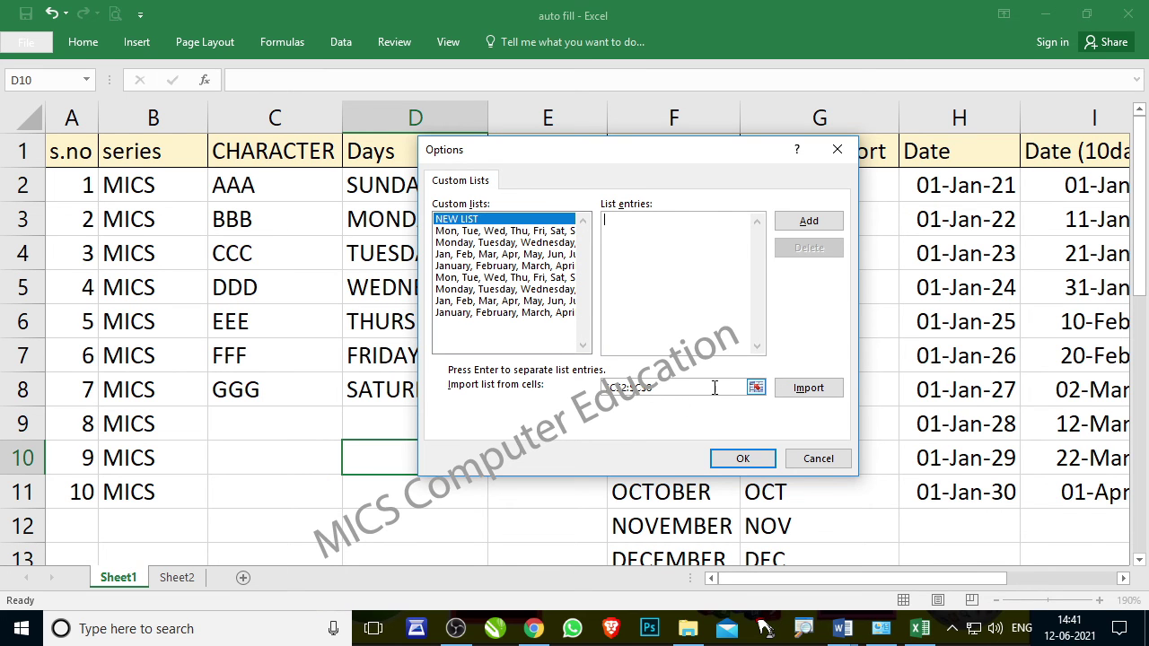
pyautogui.click(790, 388)
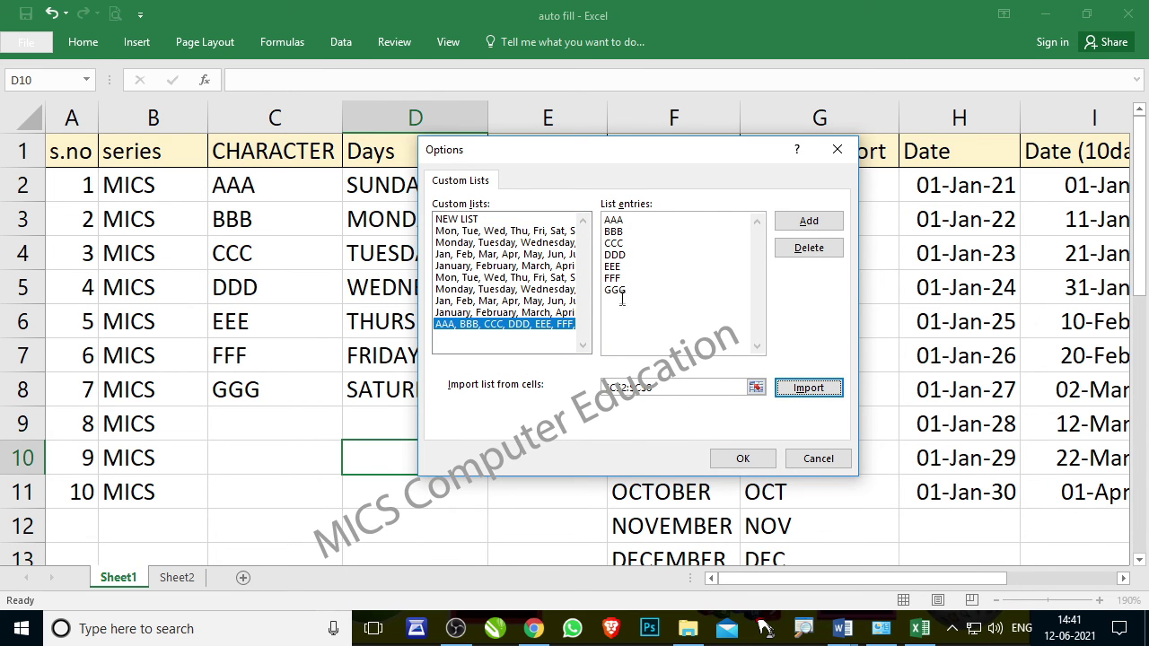
pyautogui.click(756, 465)
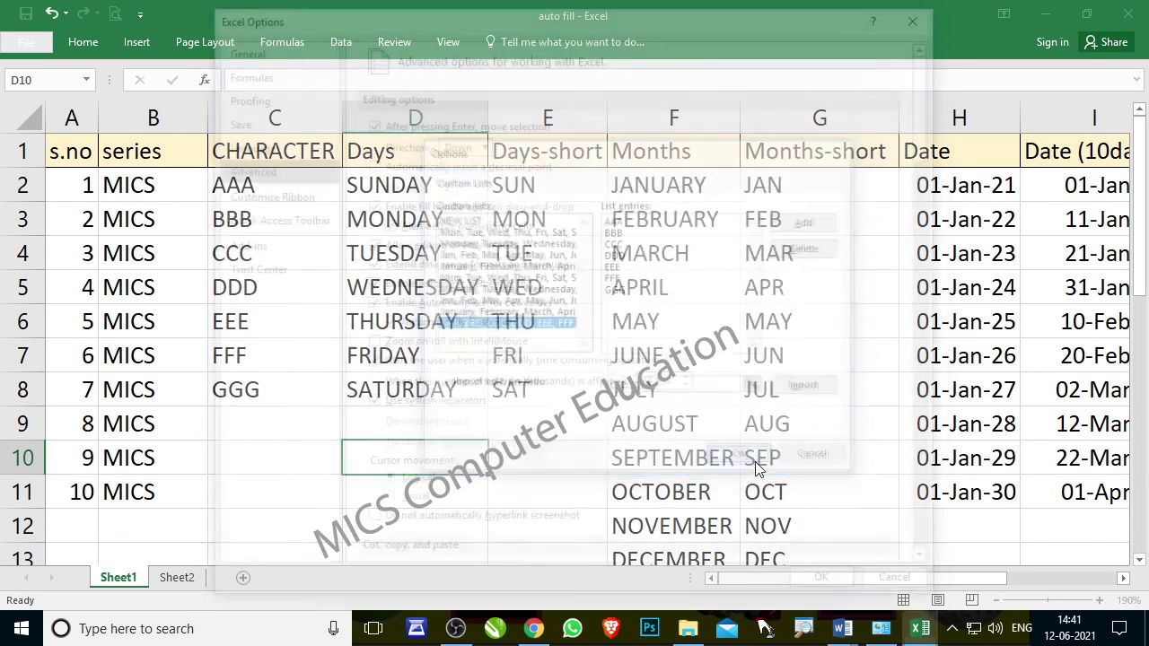
pyautogui.click(812, 579)
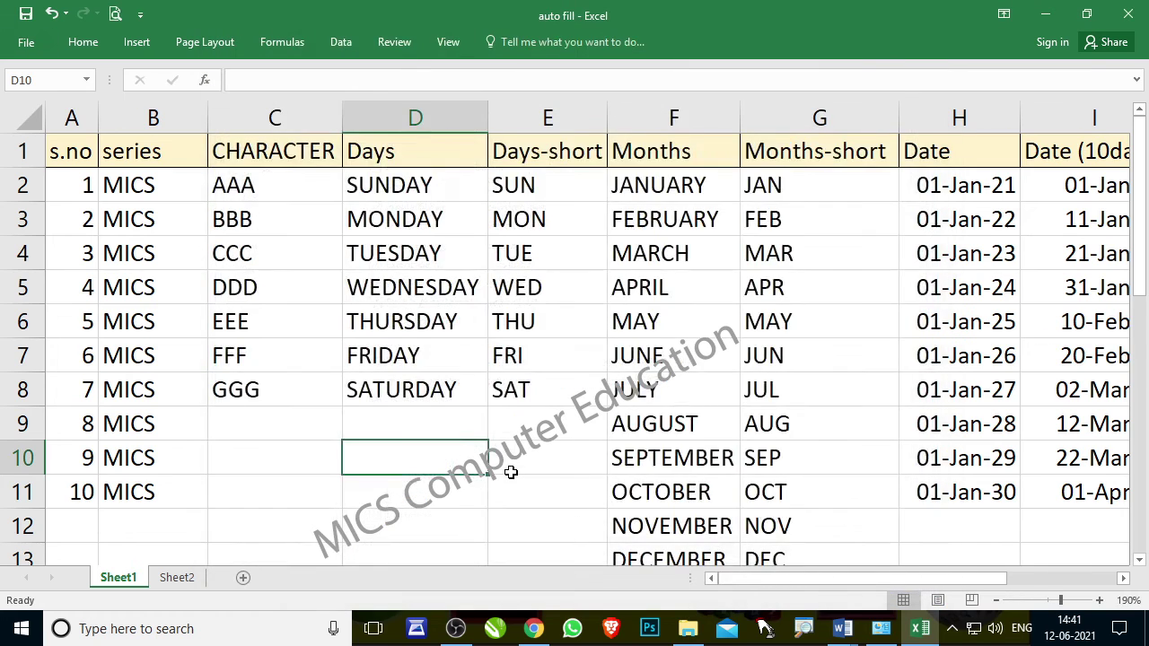
pyautogui.scroll(-2, 510, 472)
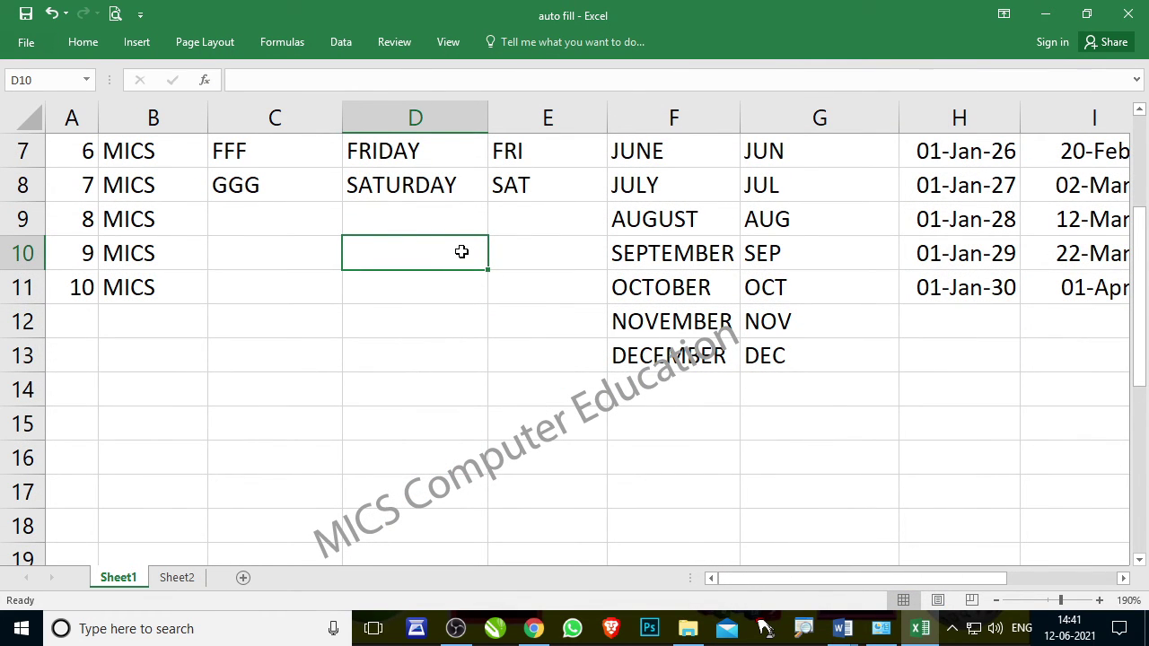
pyautogui.write('CCC')
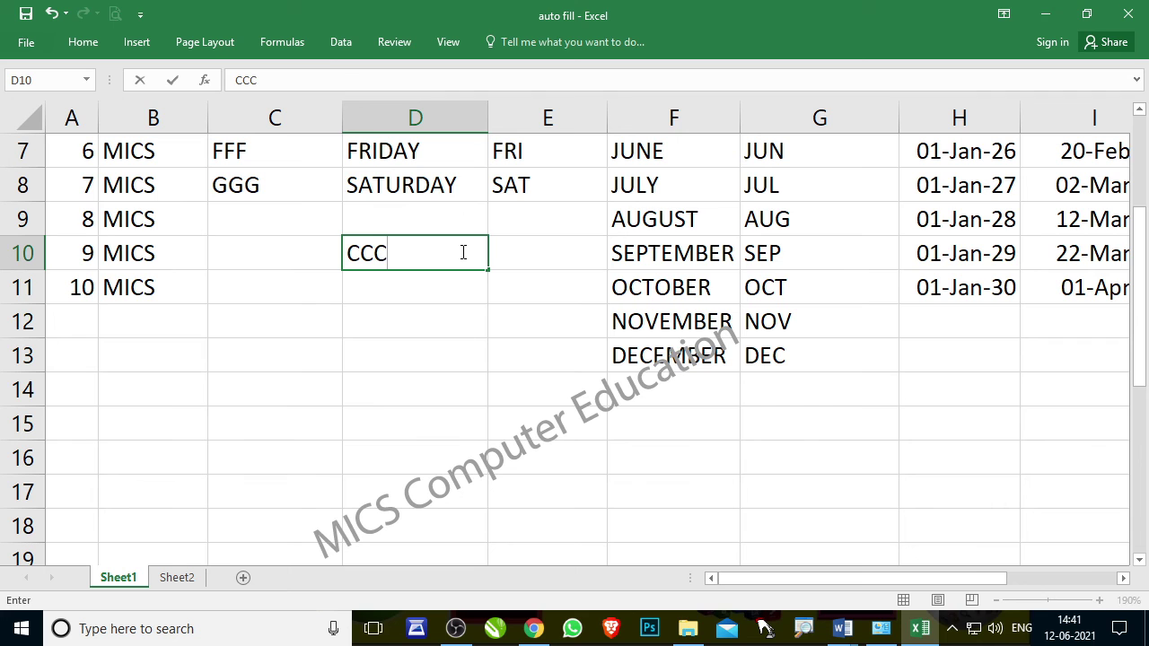
pyautogui.click(493, 271)
pyautogui.click(481, 266)
pyautogui.moveTo(486, 268); pyautogui.dragTo(489, 508)
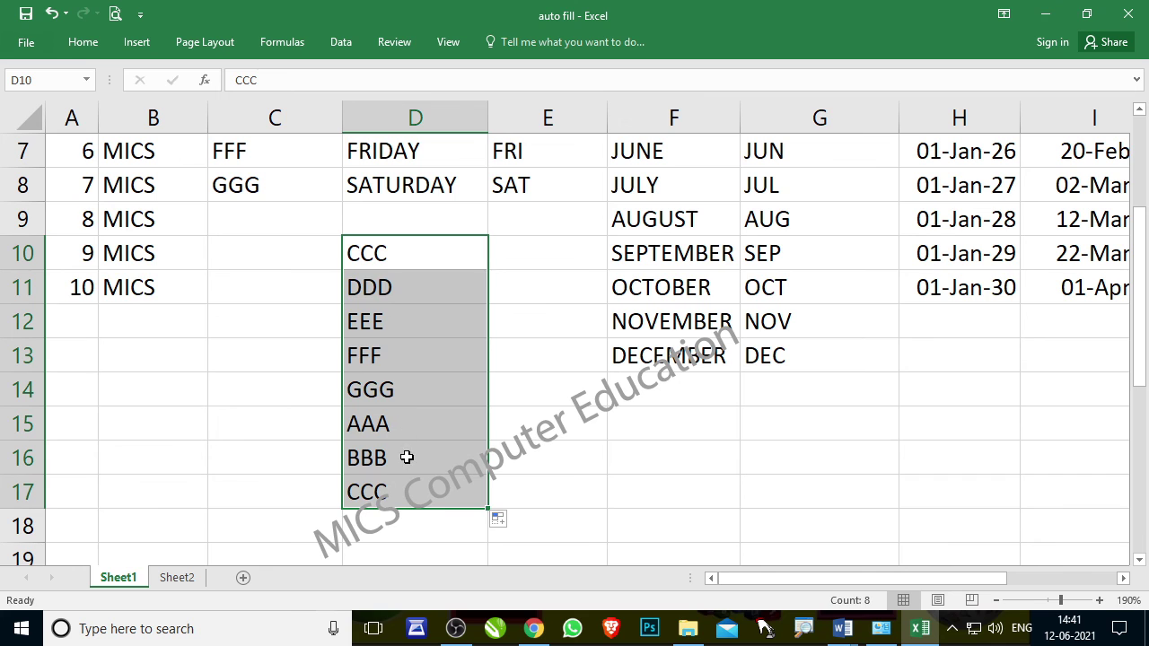
pyautogui.click(419, 425)
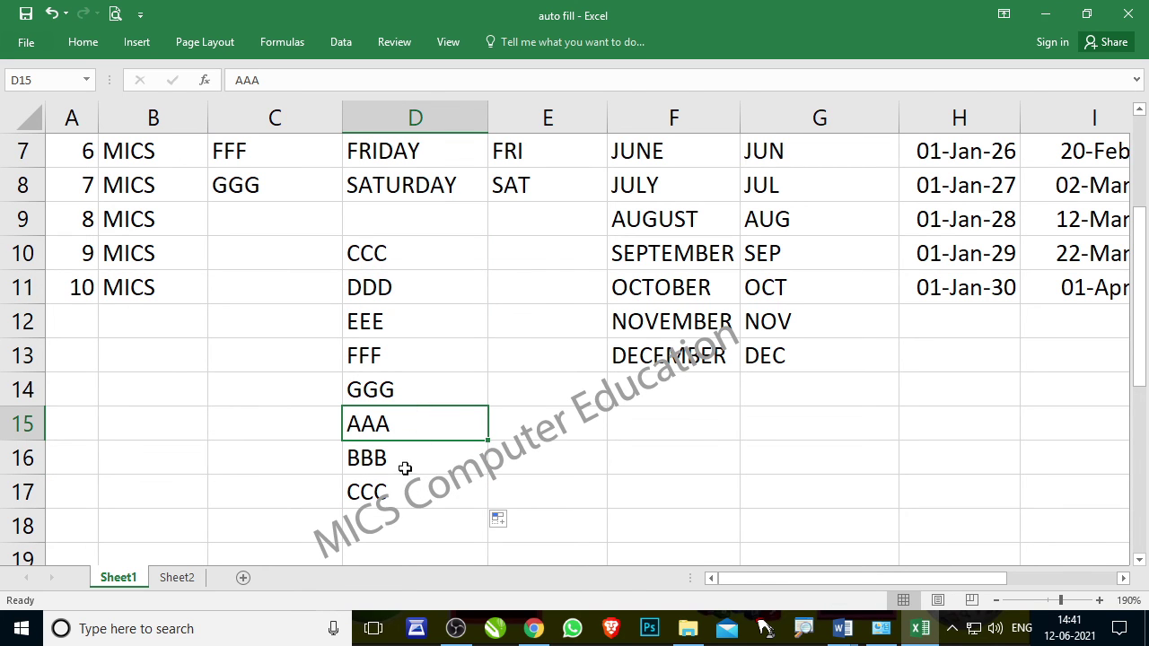
pyautogui.click(406, 459)
pyautogui.click(400, 489)
pyautogui.scroll(2, 248, 418)
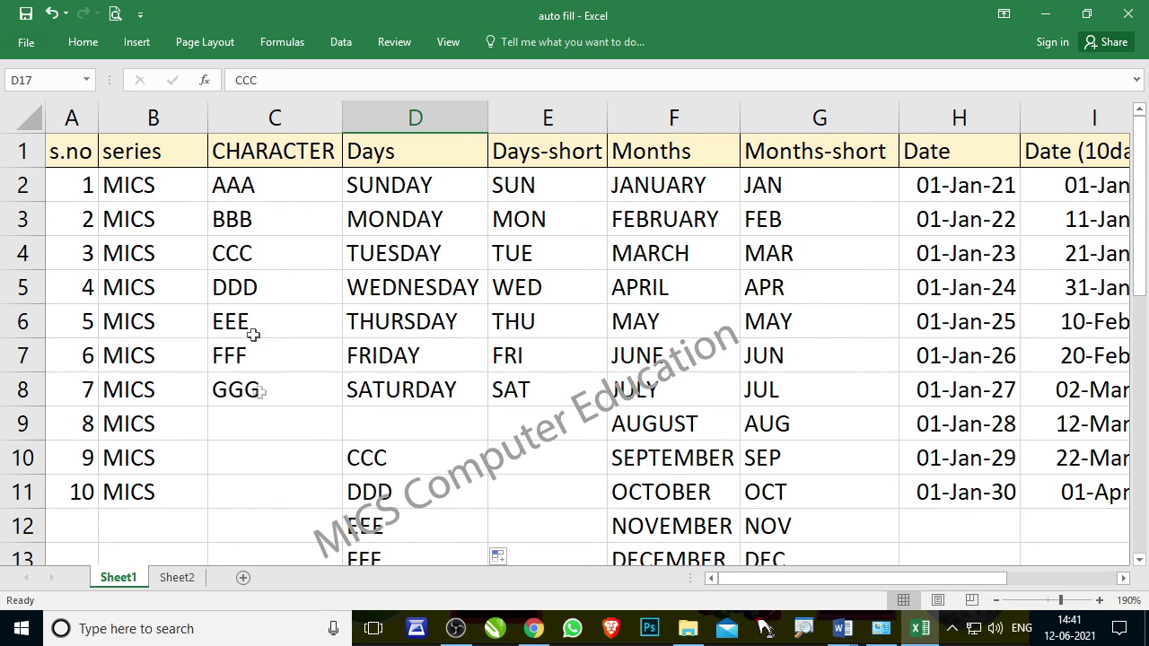
pyautogui.scroll(-2, 425, 401)
pyautogui.moveTo(418, 254); pyautogui.dragTo(450, 481)
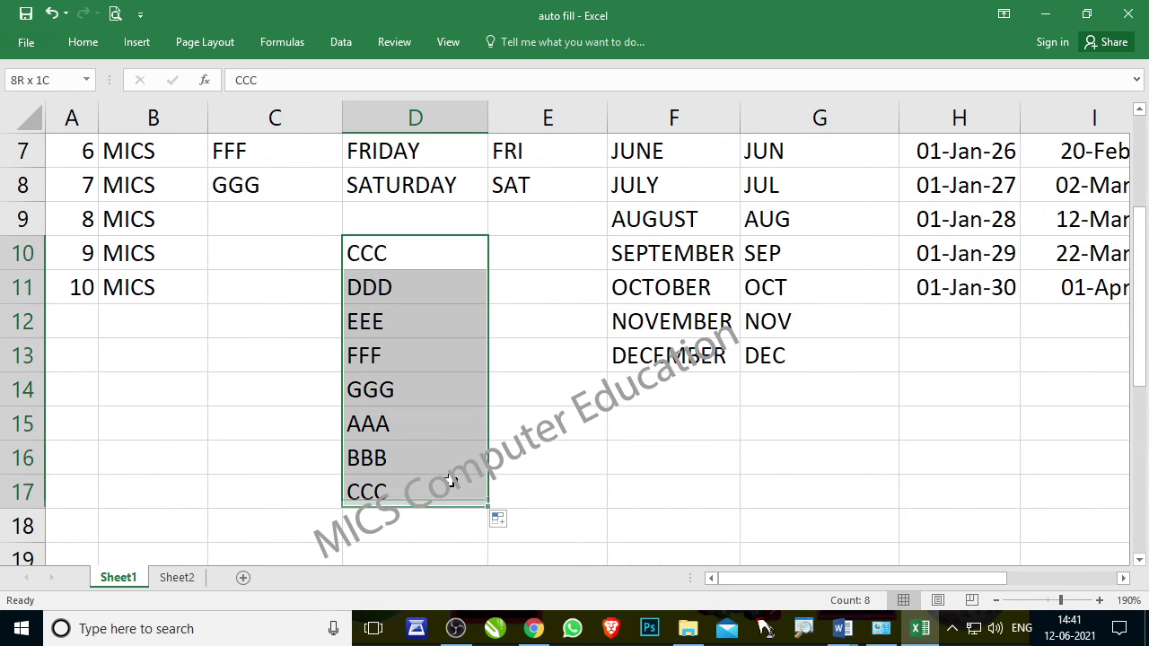
pyautogui.press('Delete')
pyautogui.scroll(2, 367, 454)
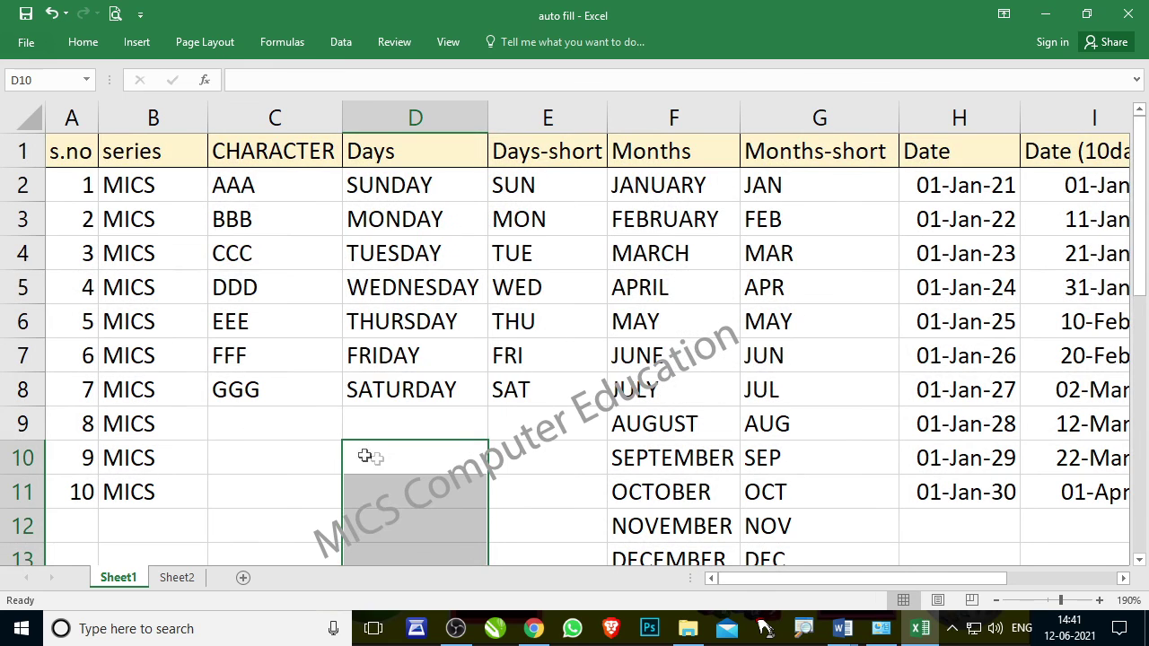
pyautogui.click(270, 433)
pyautogui.click(431, 451)
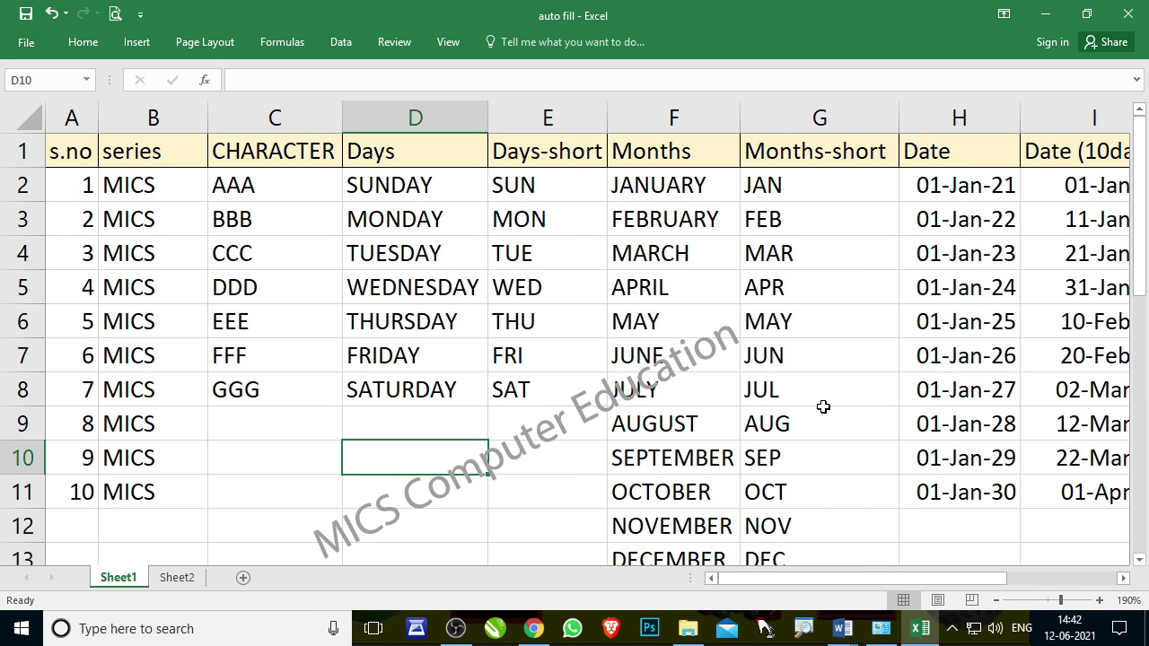
pyautogui.press('Home')
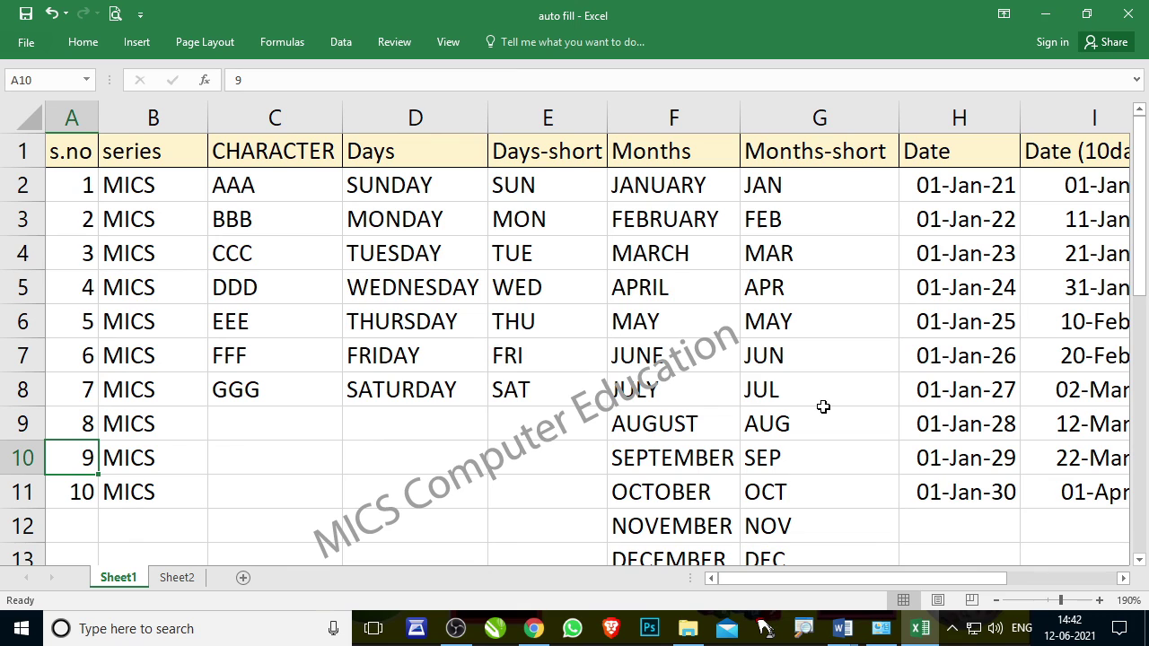